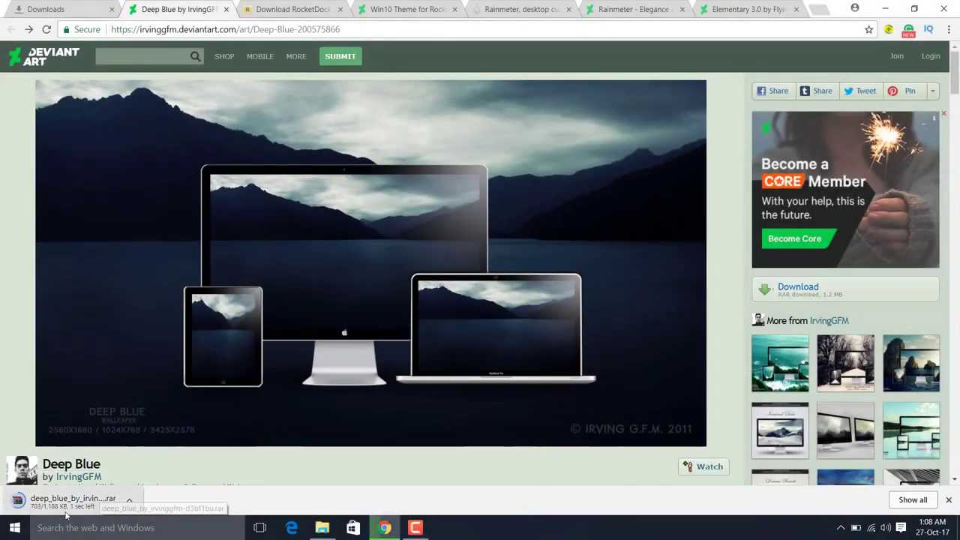
# Show the downloaded deep_blue archive in its folder and open Deep Blue 2560x1600.jpg from its Deep Blue by Irving GFM folder.
pyautogui.click(923, 500)
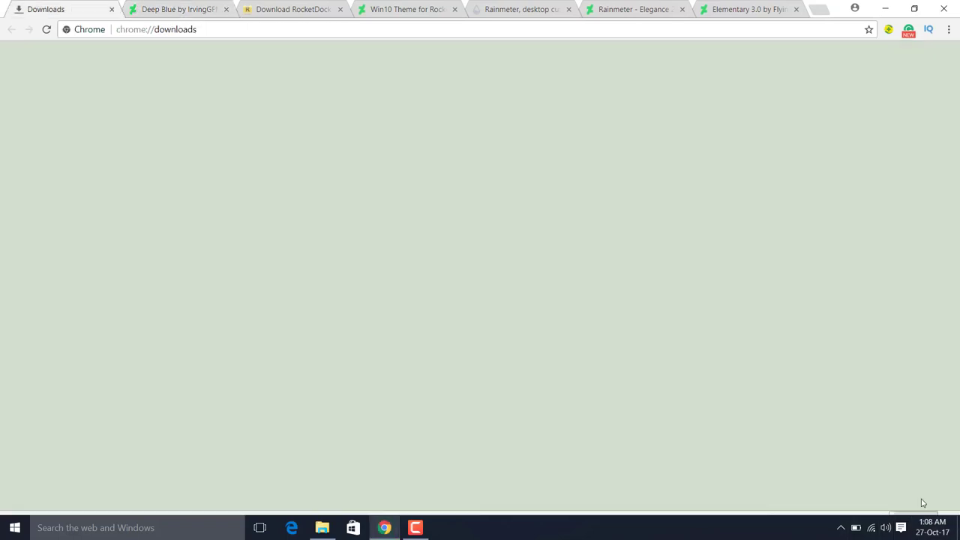
pyautogui.click(390, 238)
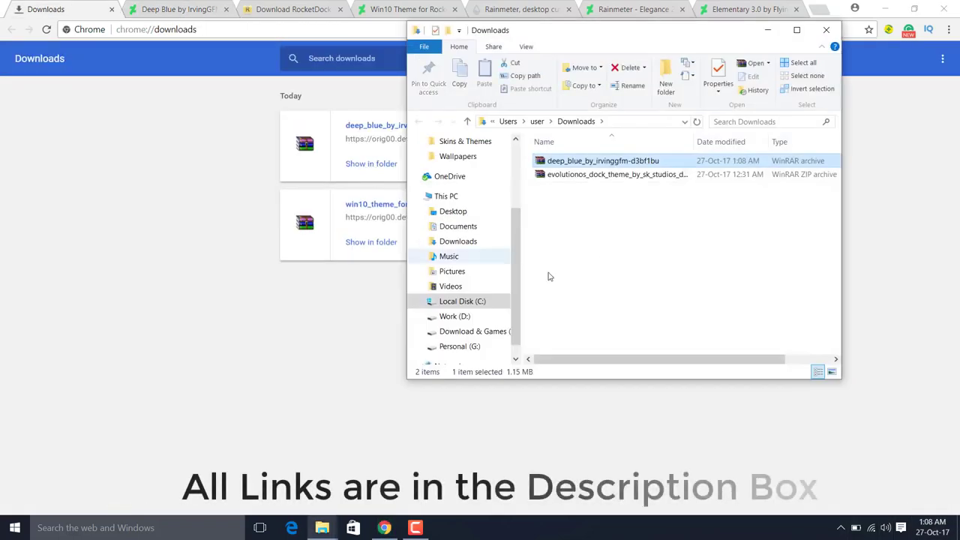
pyautogui.doubleClick(562, 166)
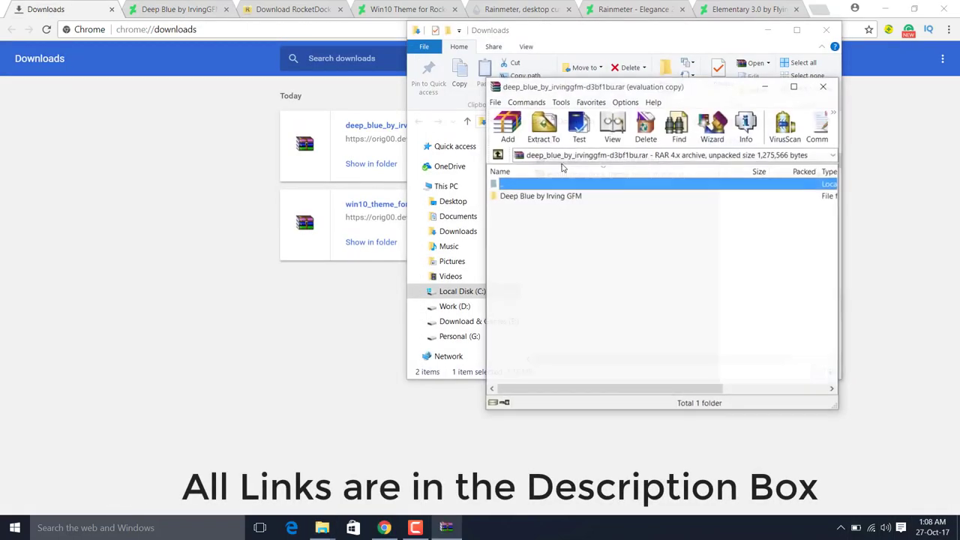
pyautogui.click(564, 197)
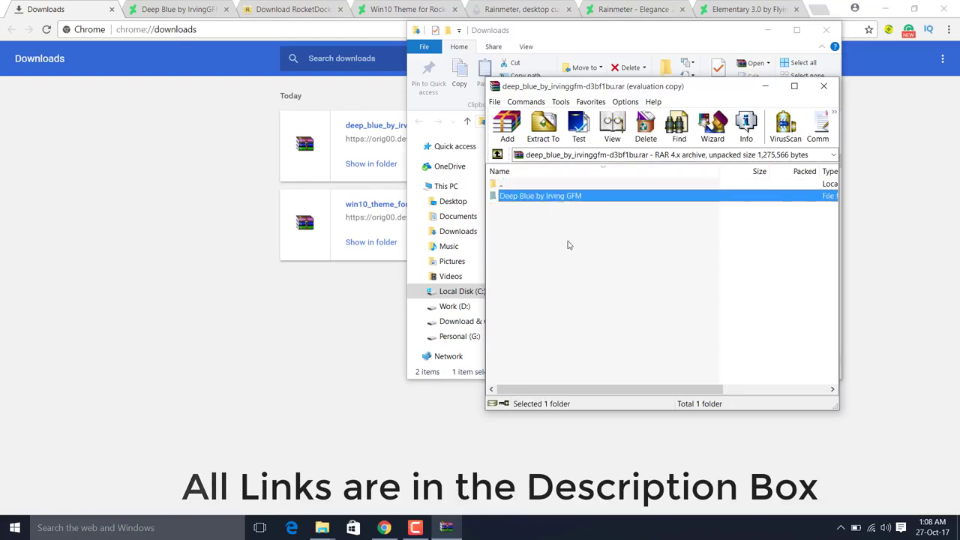
pyautogui.doubleClick(538, 196)
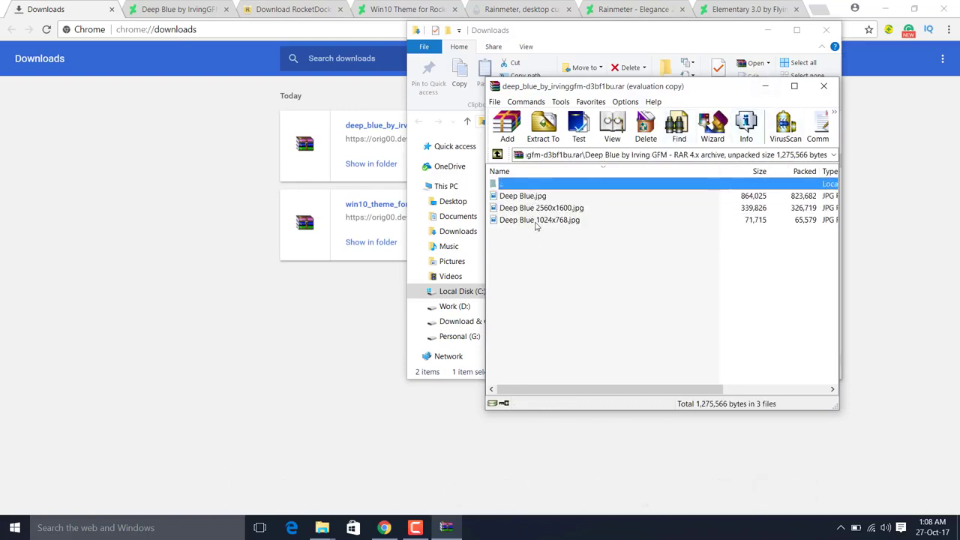
pyautogui.doubleClick(548, 209)
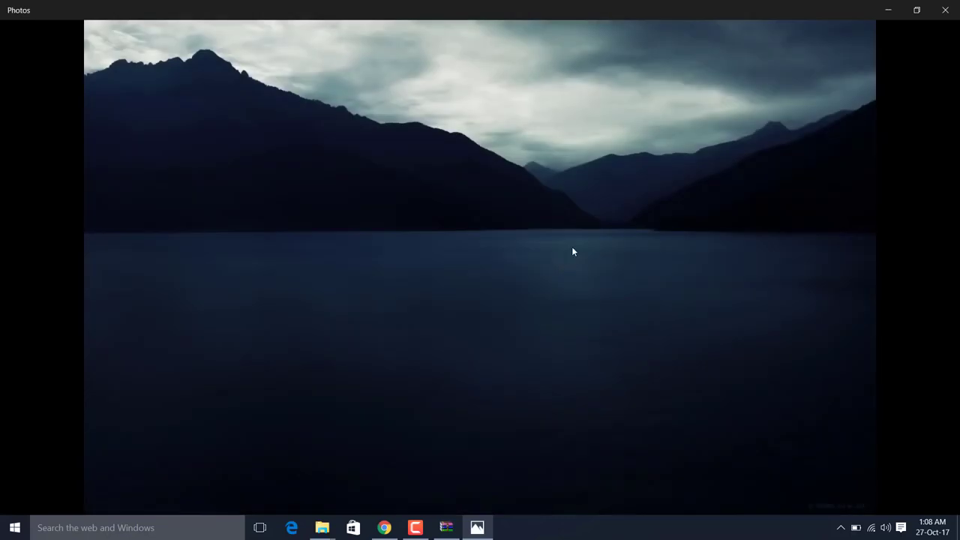
# Set the Deep Blue 2560x1600.jpg image as the desktop background.
pyautogui.rightClick(477, 187)
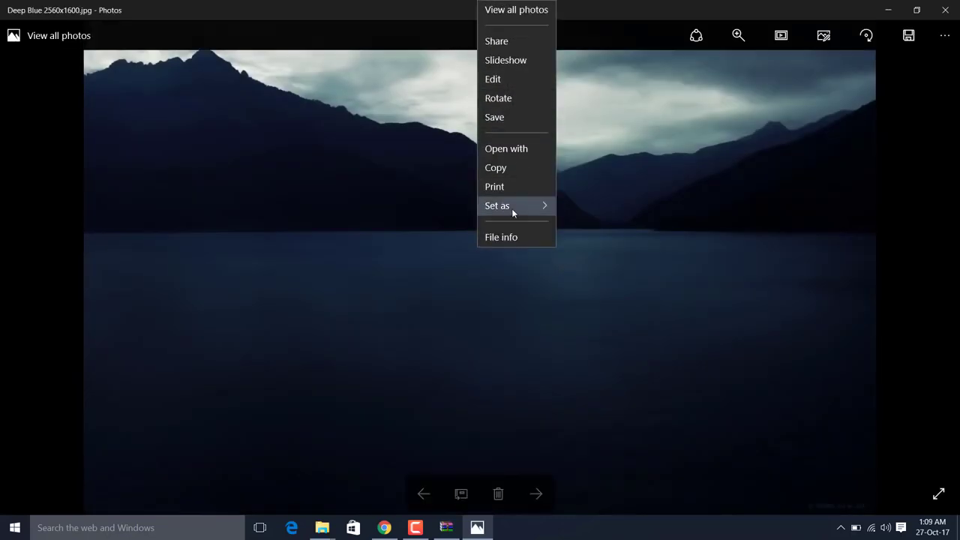
pyautogui.moveTo(513, 209)
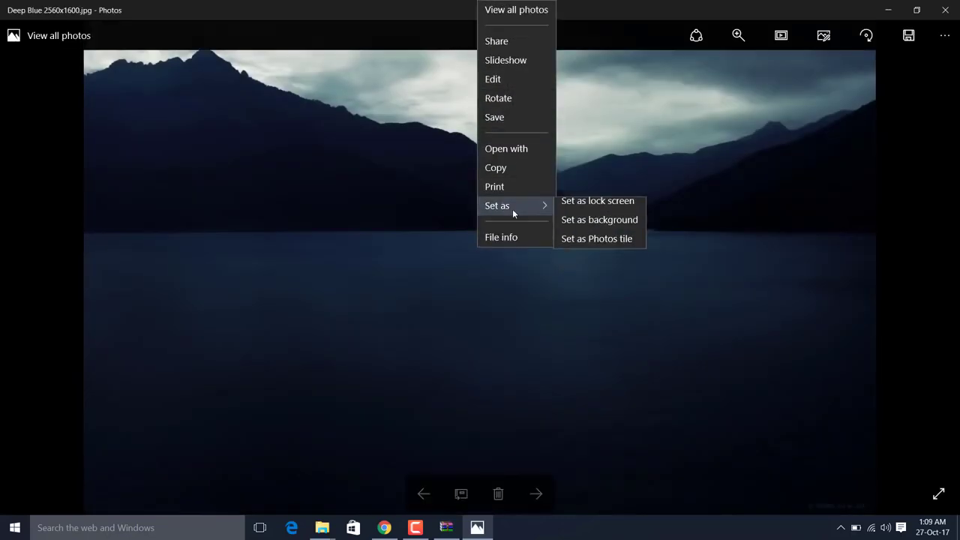
pyautogui.click(599, 226)
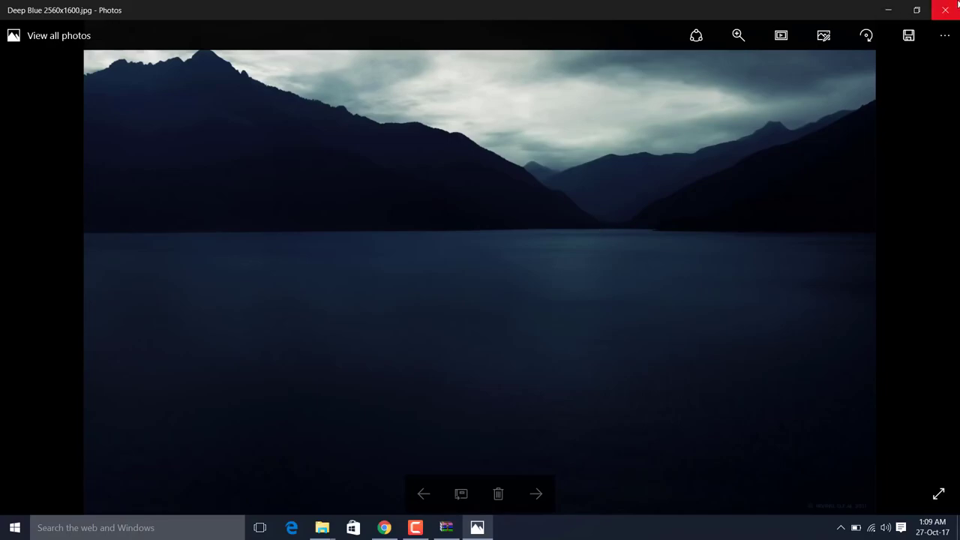
# Close the photo, archive and Downloads windows and minimize the browser to show the desktop.
pyautogui.click(957, 4)
pyautogui.click(831, 87)
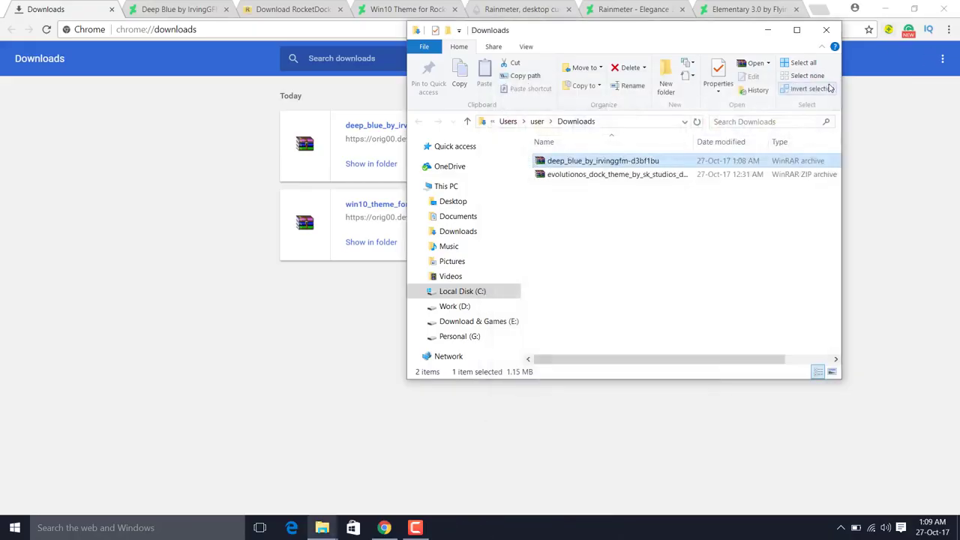
pyautogui.click(826, 30)
pyautogui.click(886, 8)
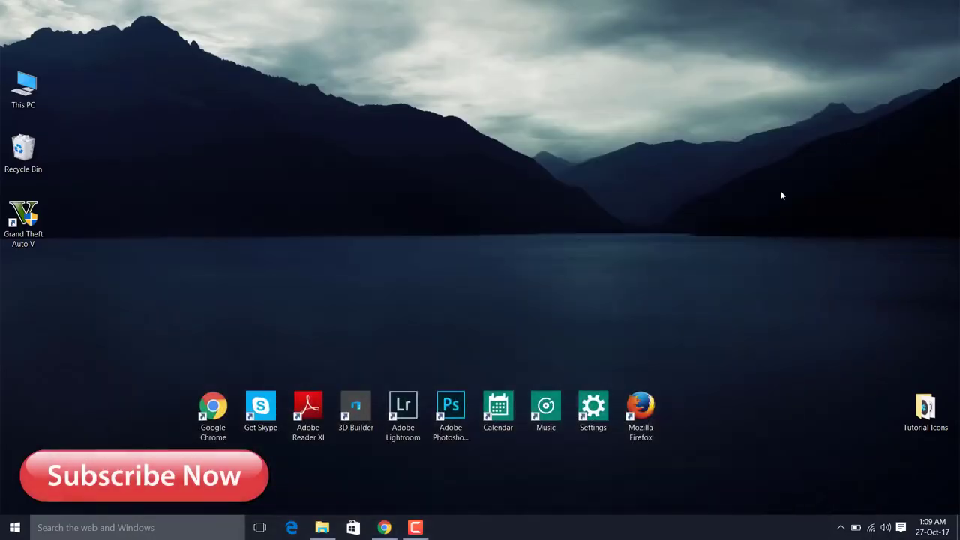
pyautogui.rightClick(680, 136)
pyautogui.click(702, 173)
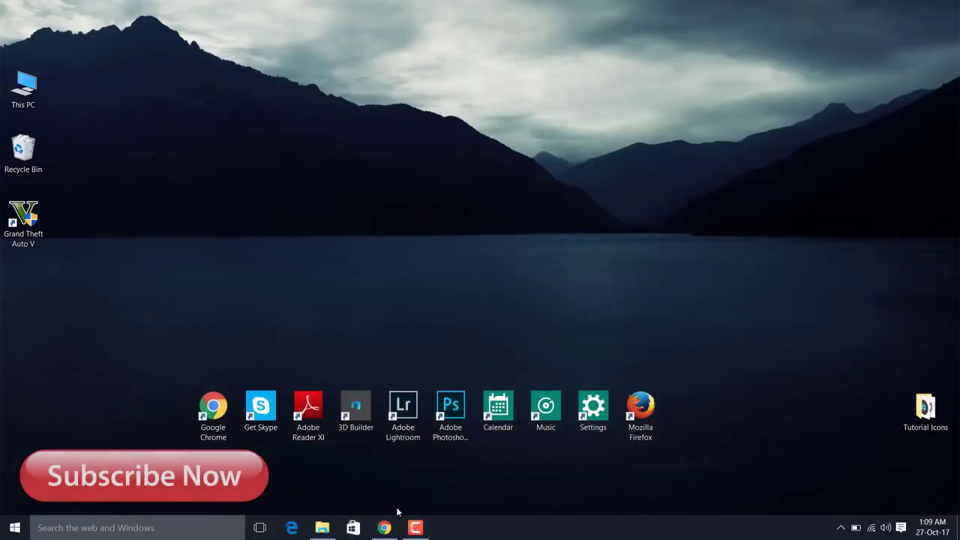
# Switch back to Chrome and bring up the RocketDock download page.
pyautogui.click(384, 527)
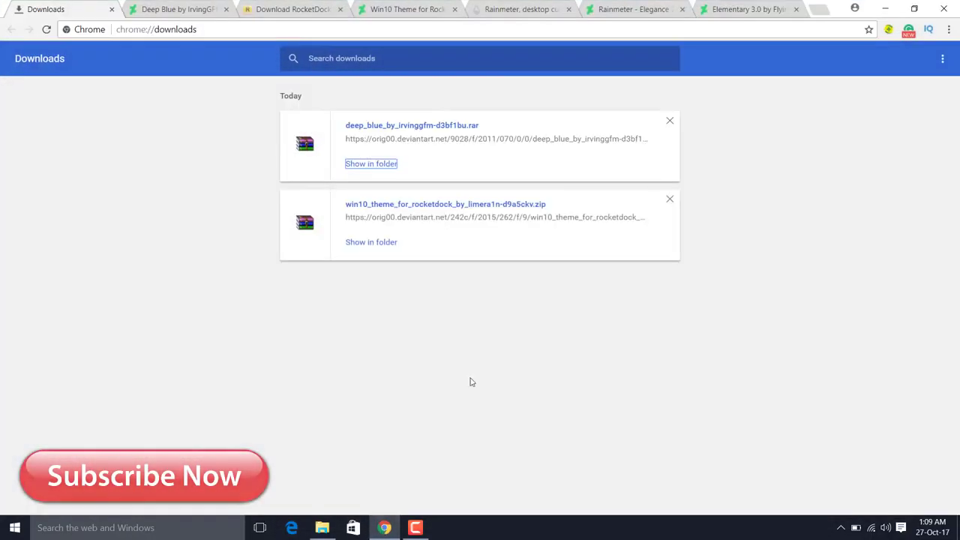
pyautogui.click(215, 6)
pyautogui.click(305, 6)
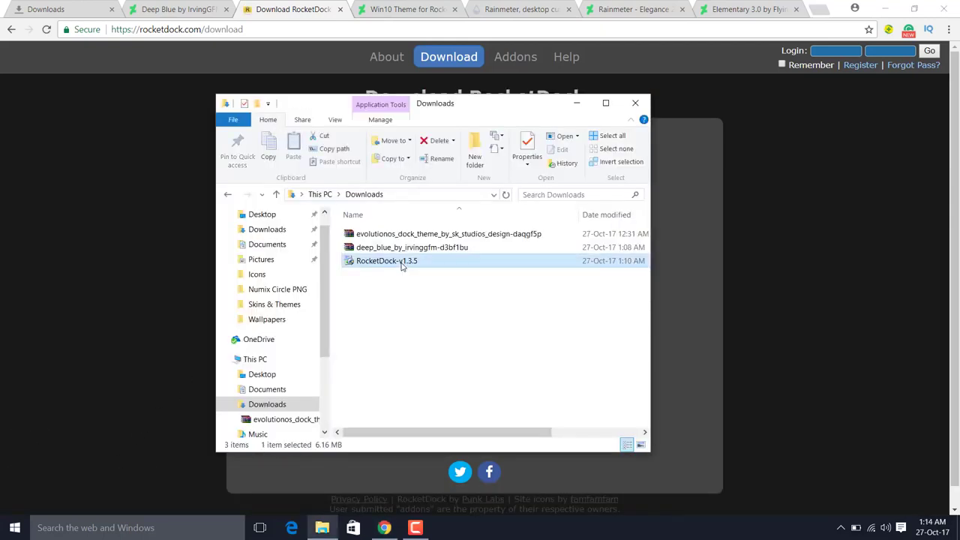
# Install RocketDock-v1.3.5 in English, accepting the license agreement and keeping the default destination folder without a desktop icon.
pyautogui.doubleClick(402, 264)
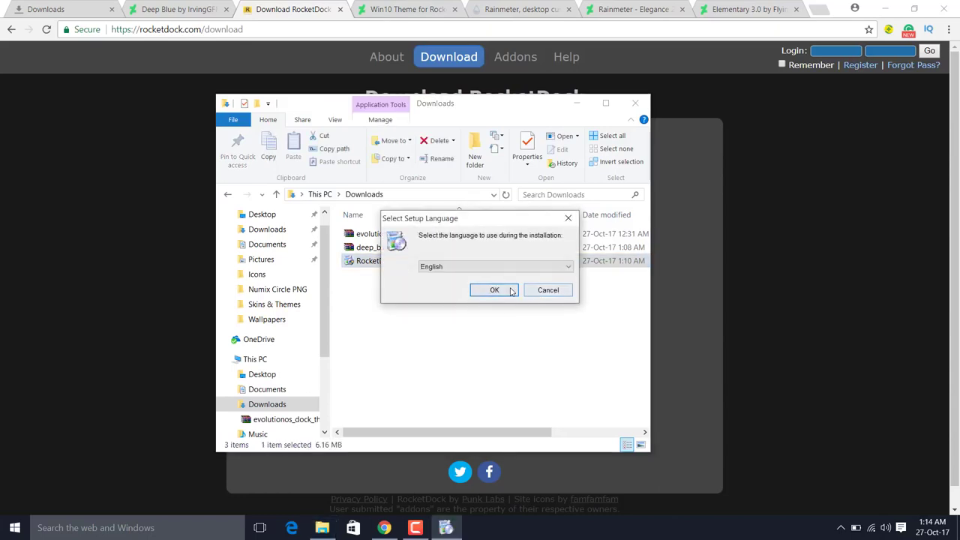
pyautogui.click(493, 290)
pyautogui.click(553, 364)
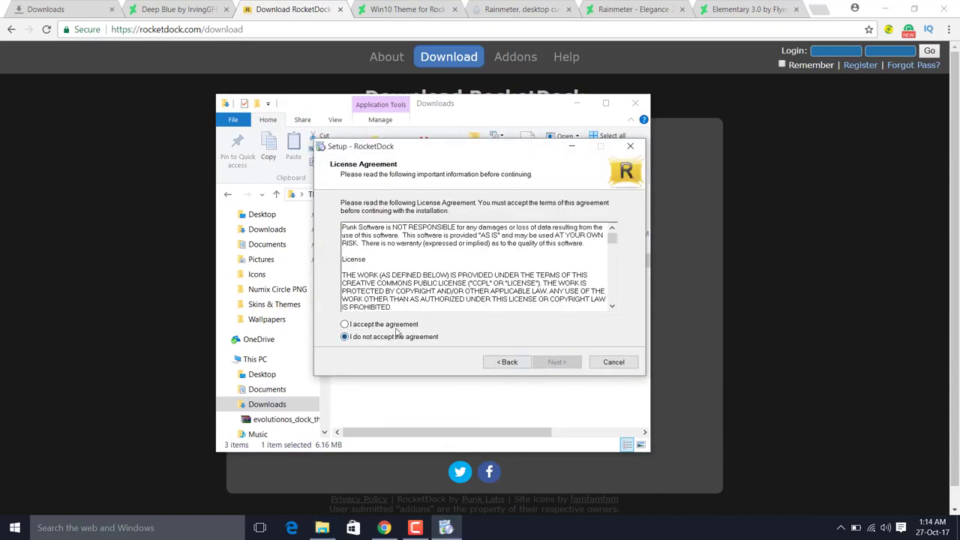
pyautogui.click(551, 363)
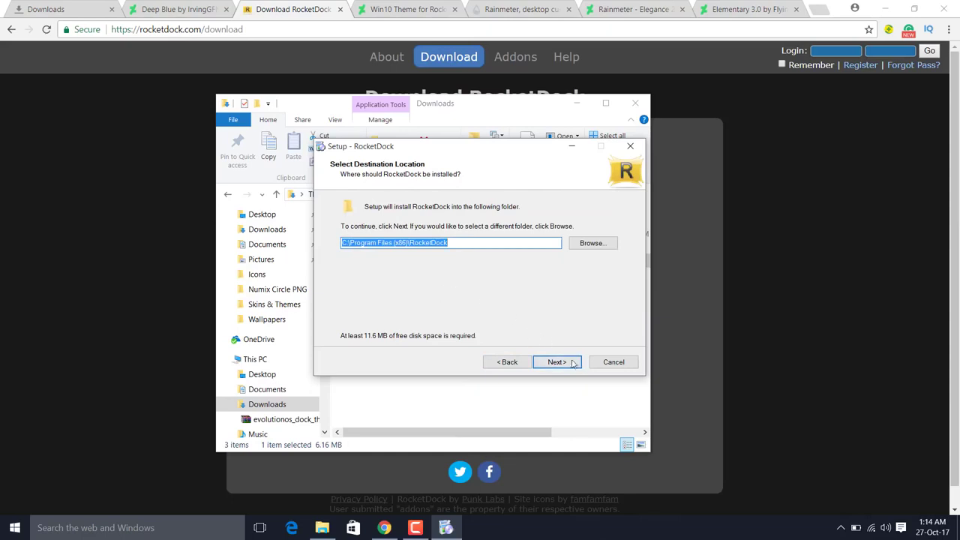
pyautogui.click(571, 364)
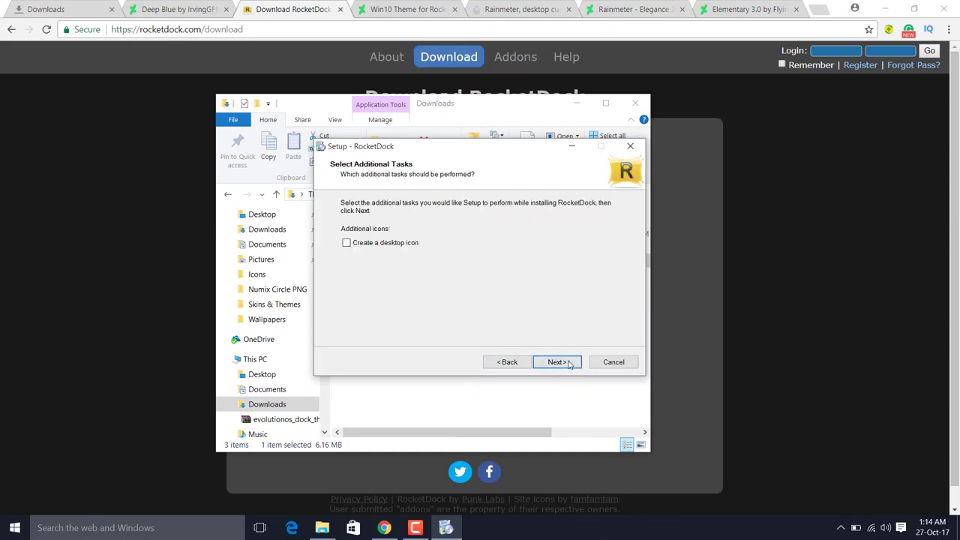
pyautogui.click(568, 364)
pyautogui.click(568, 365)
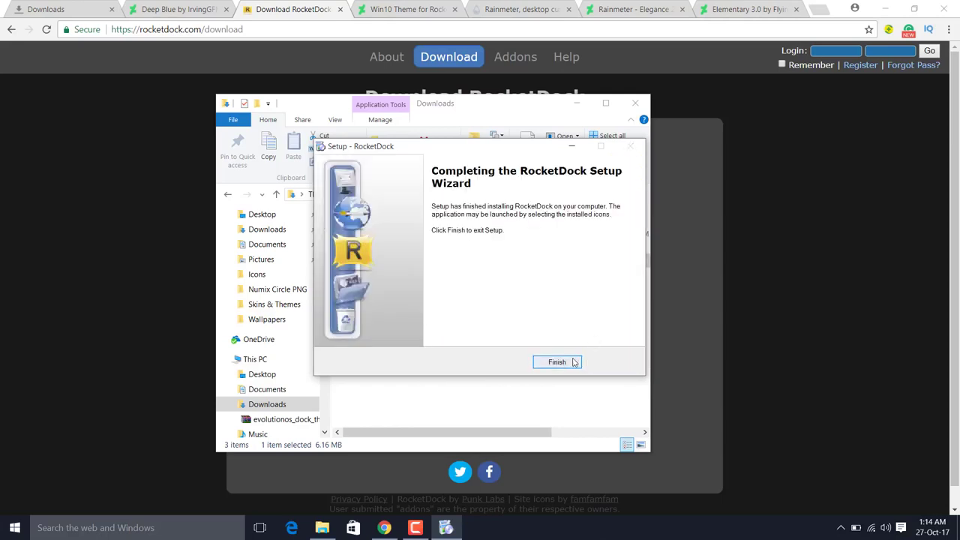
pyautogui.click(574, 363)
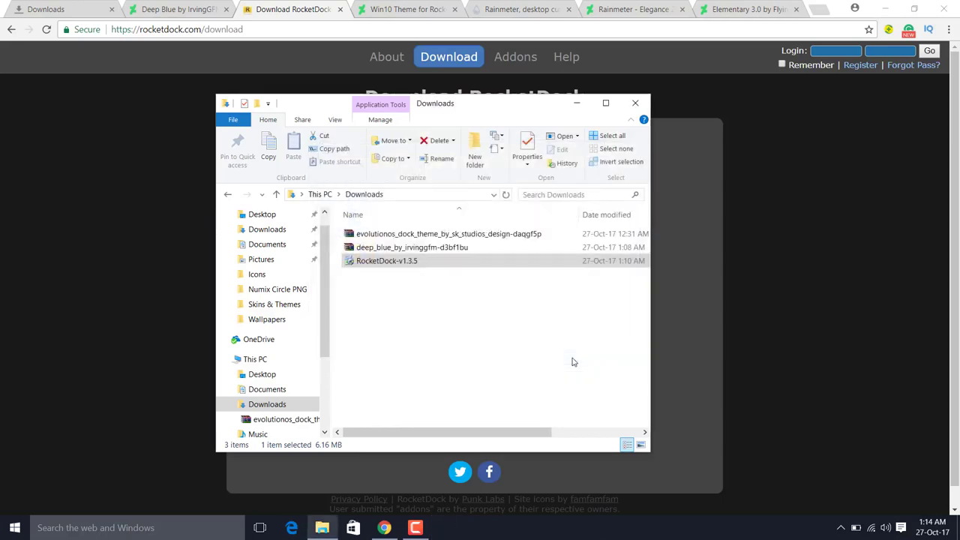
# Minimize the open windows, search Windows for "rocket" and launch RocketDock.
pyautogui.click(577, 105)
pyautogui.click(884, 9)
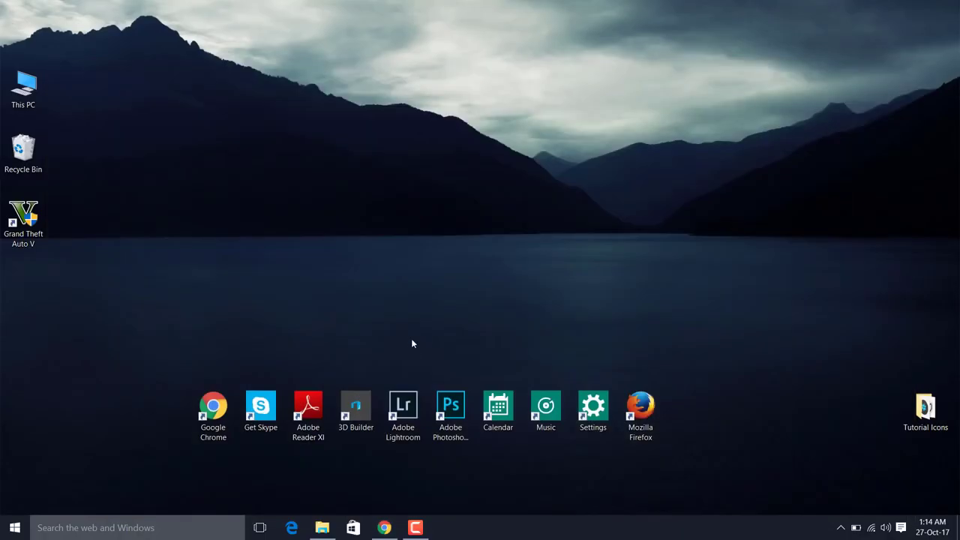
pyautogui.click(203, 521)
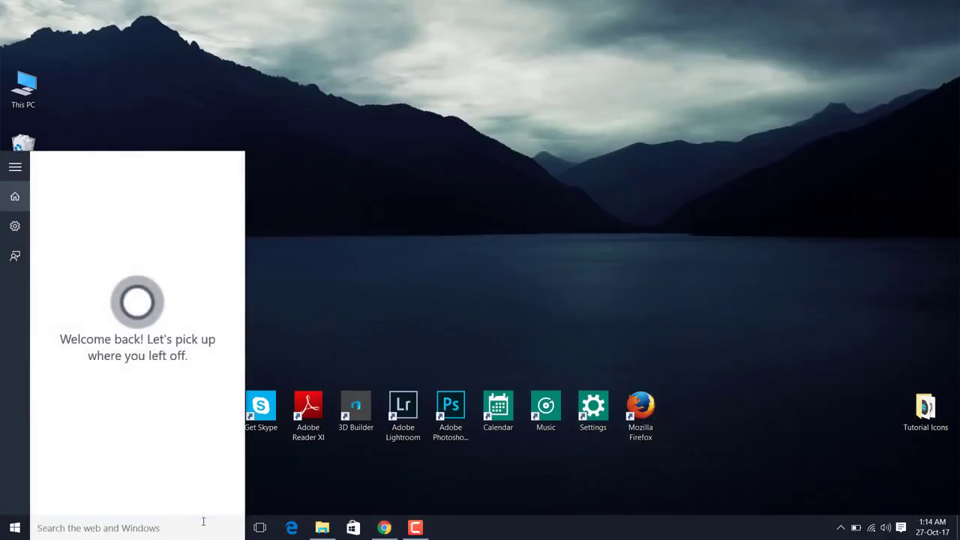
pyautogui.write('rocket')
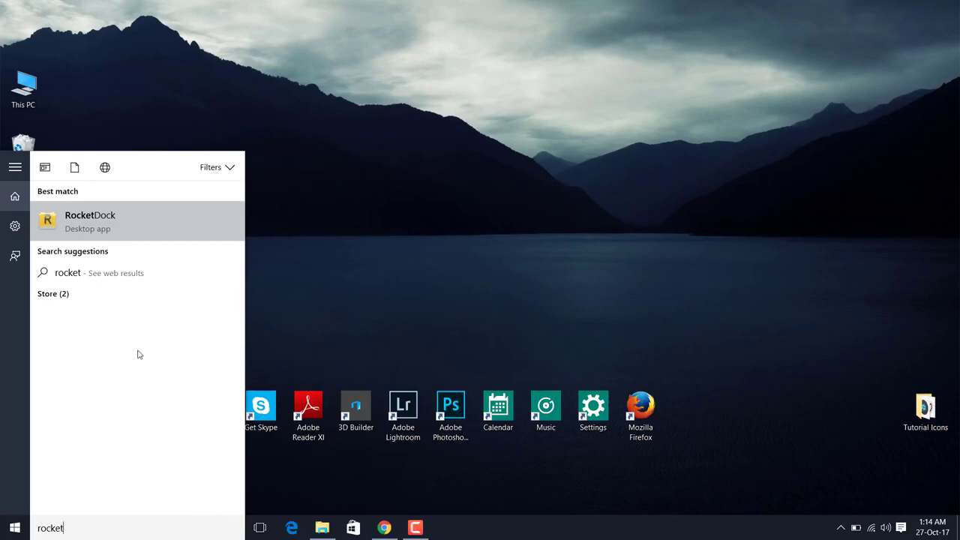
pyautogui.click(109, 224)
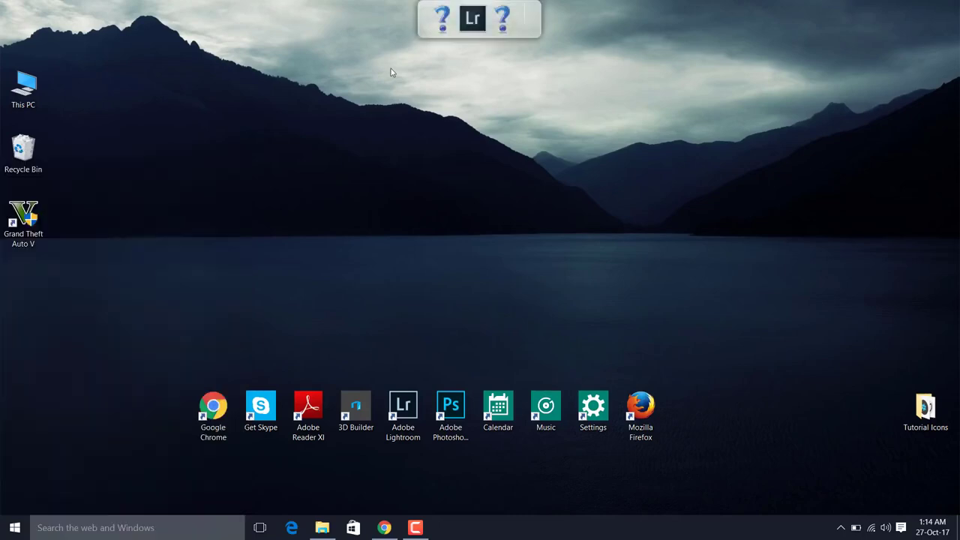
# Remove the existing icons, including Lightroom, from the dock to empty it.
pyautogui.click(446, 30)
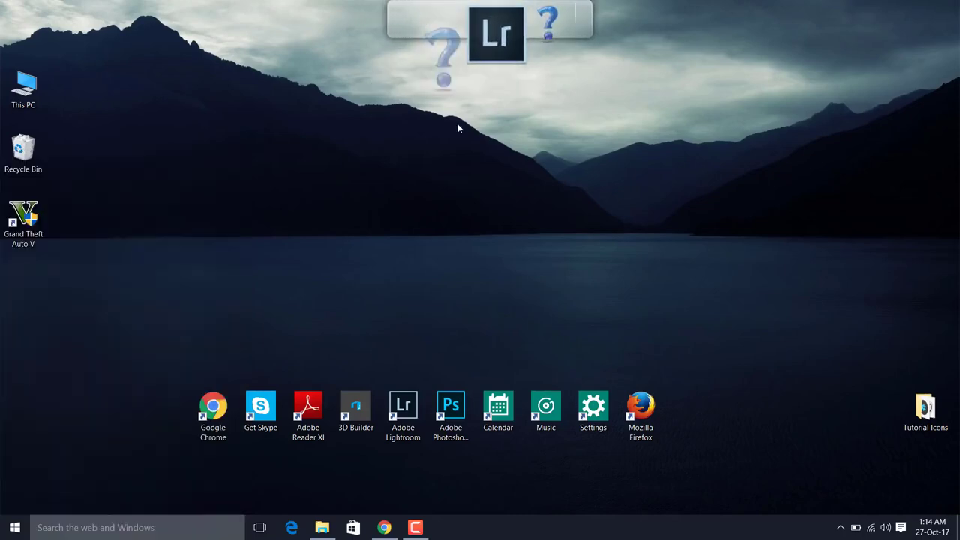
pyautogui.moveTo(458, 128); pyautogui.dragTo(490, 116)
pyautogui.moveTo(463, 22); pyautogui.dragTo(479, 171)
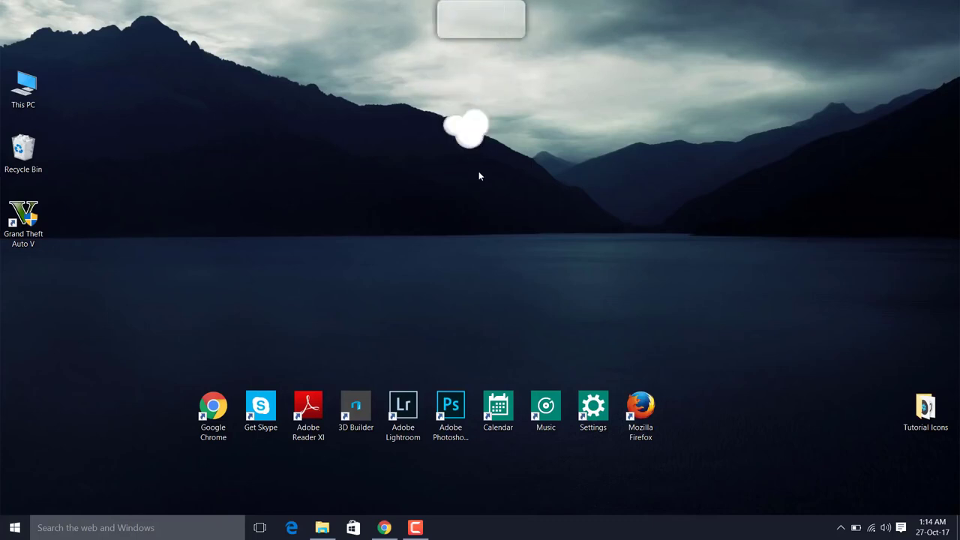
# Open the dock's settings and set the icon size to 32px.
pyautogui.rightClick(475, 25)
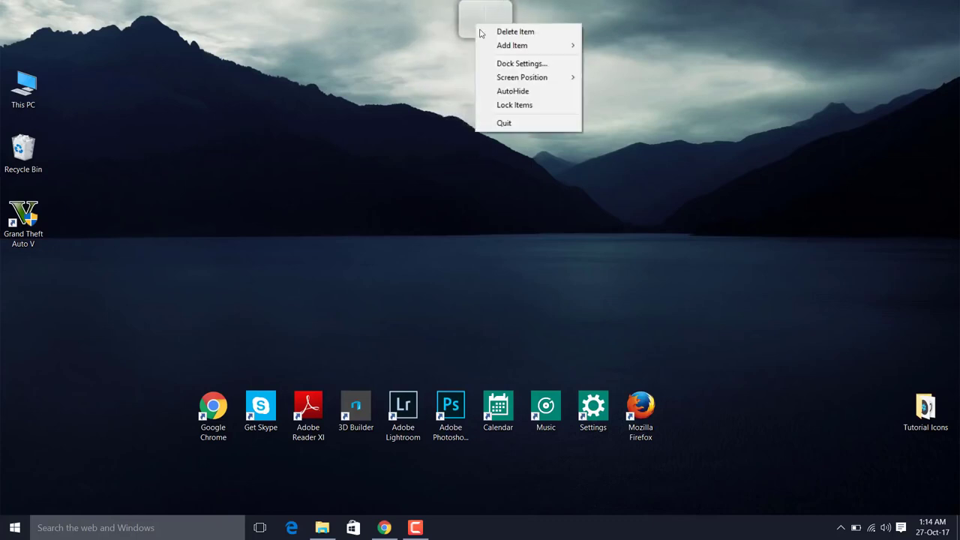
pyautogui.click(517, 64)
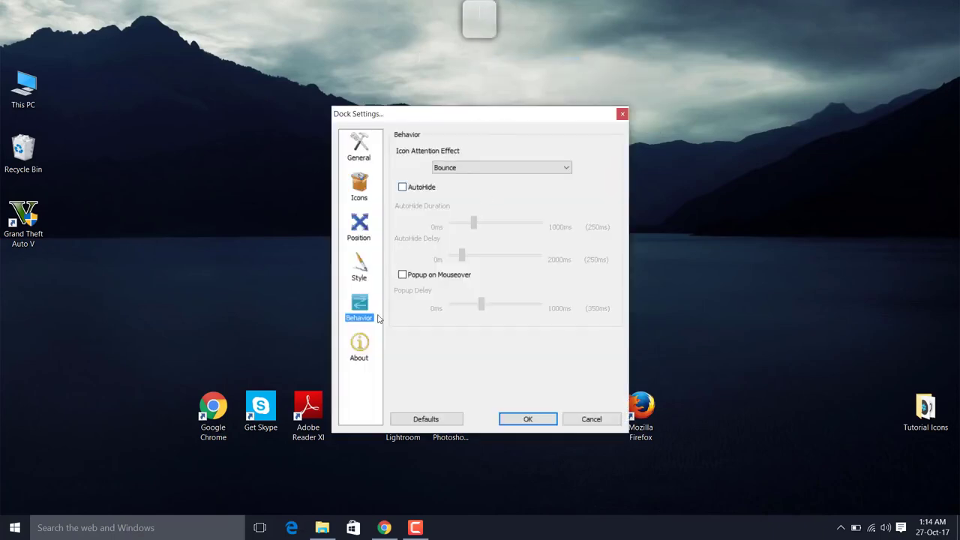
pyautogui.click(360, 192)
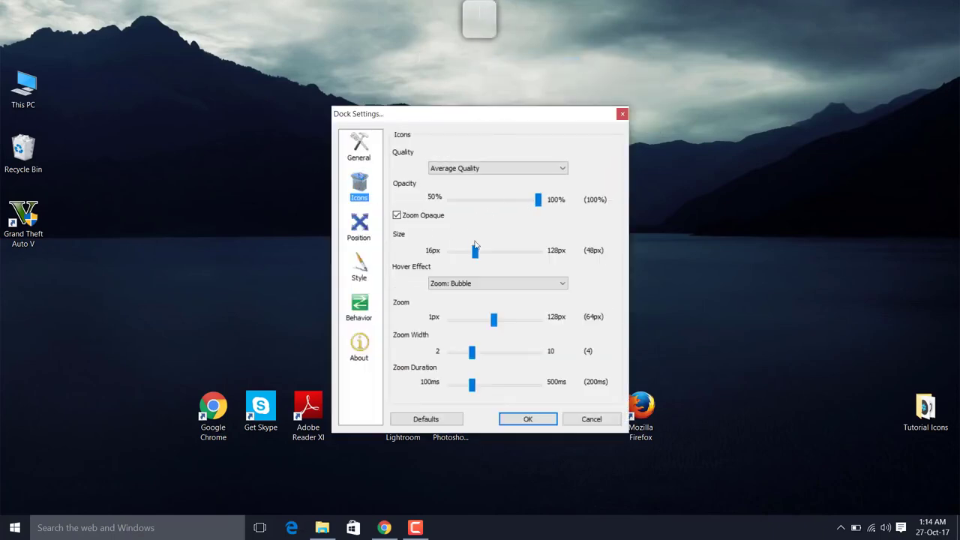
pyautogui.moveTo(475, 254); pyautogui.dragTo(462, 259)
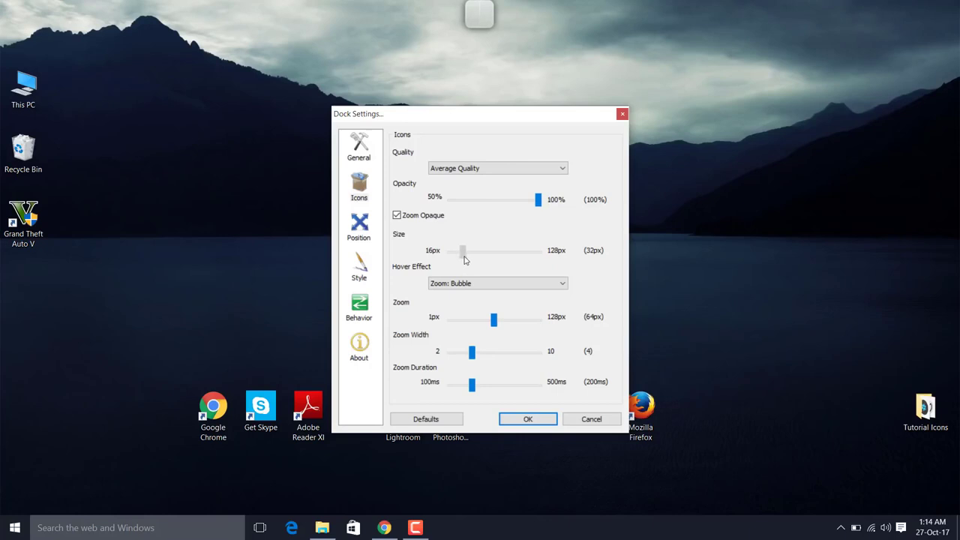
# Set the dock's screen position to Bottom and apply the dock settings.
pyautogui.click(360, 308)
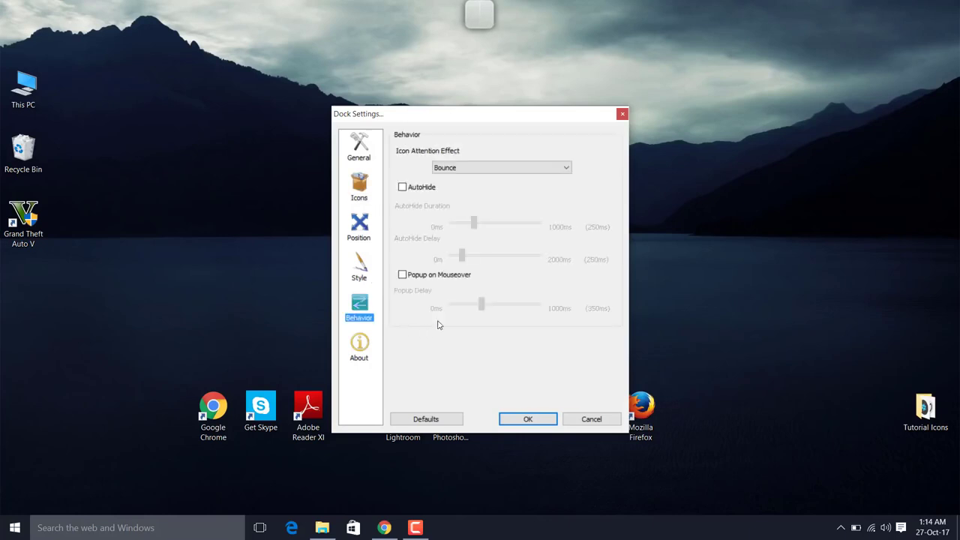
pyautogui.press('Up')
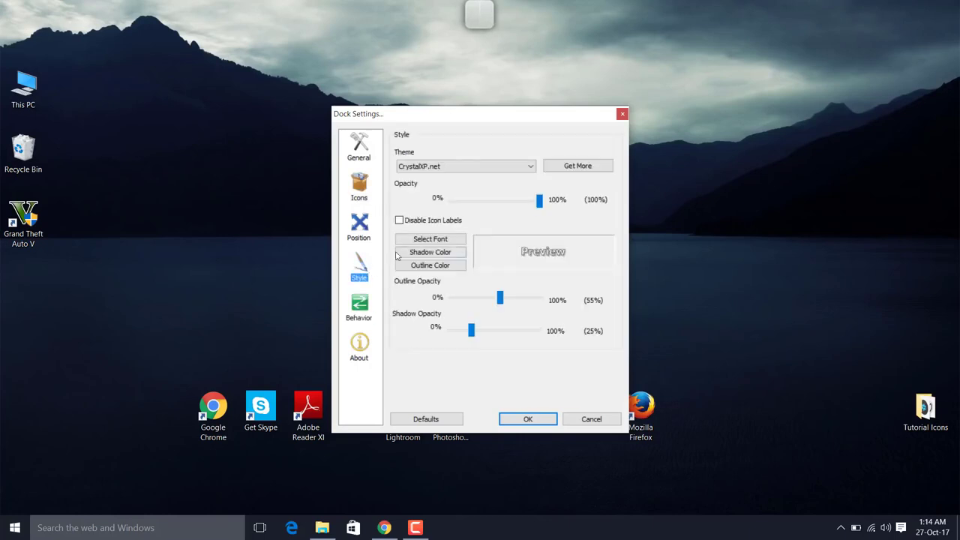
pyautogui.click(359, 226)
pyautogui.click(484, 197)
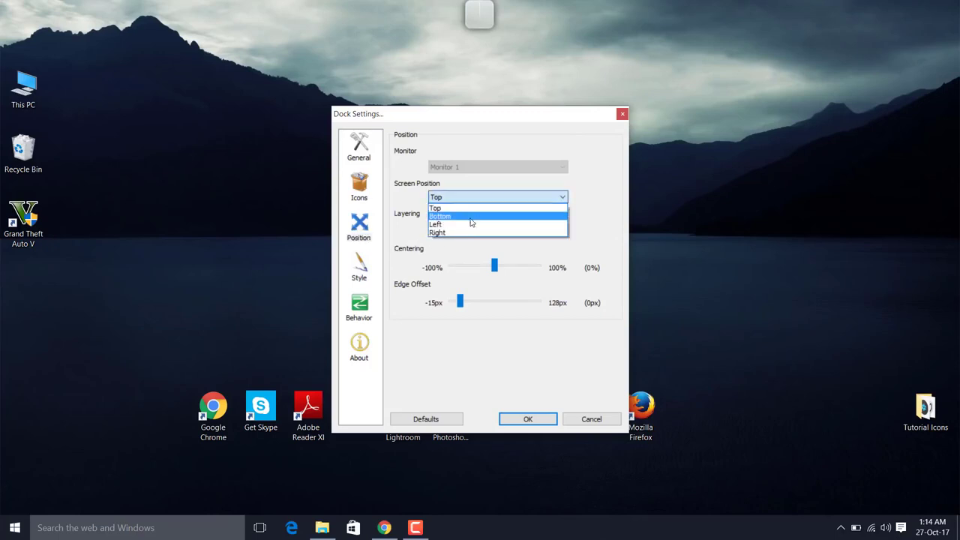
pyautogui.click(465, 219)
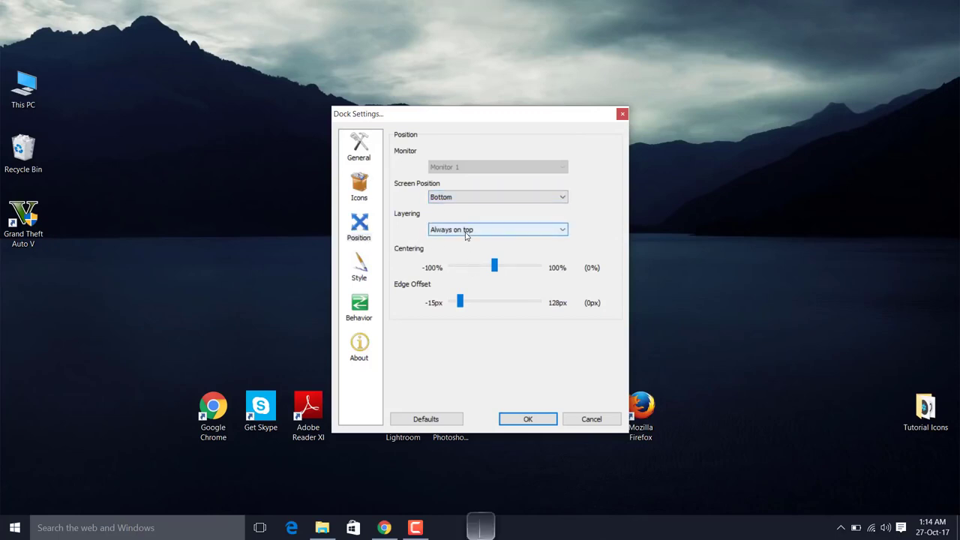
pyautogui.click(514, 416)
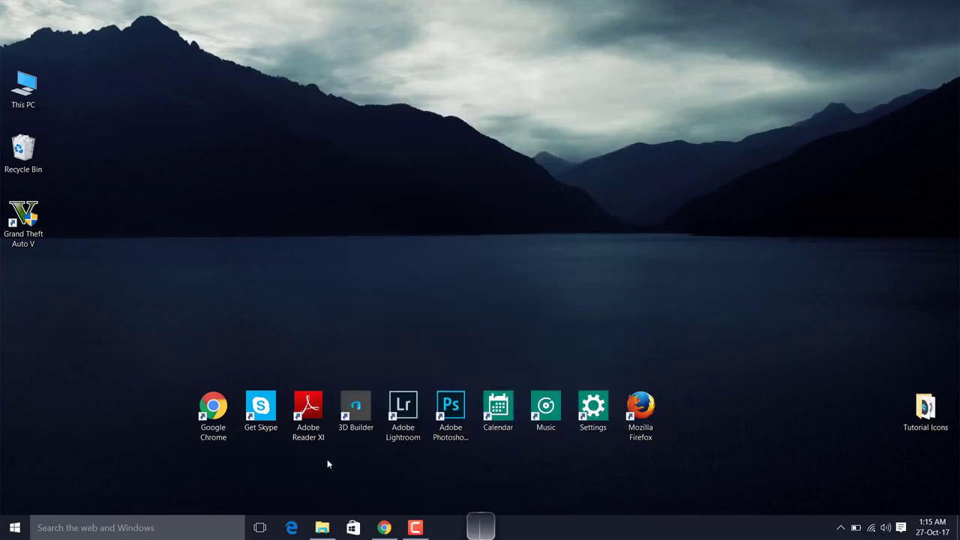
# Set the taskbar location on screen to Top, turn on auto-hide, and apply the taskbar properties.
pyautogui.rightClick(557, 538)
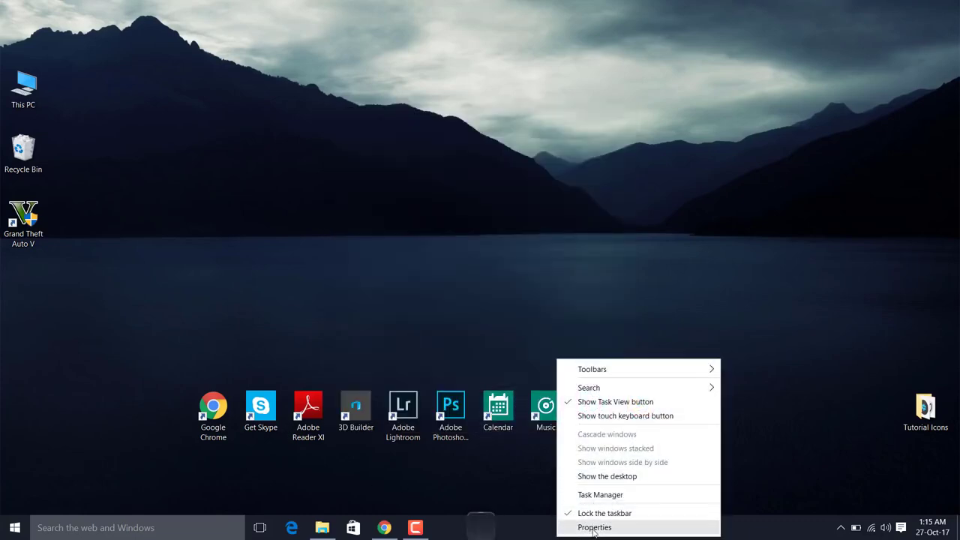
pyautogui.click(595, 527)
pyautogui.click(139, 289)
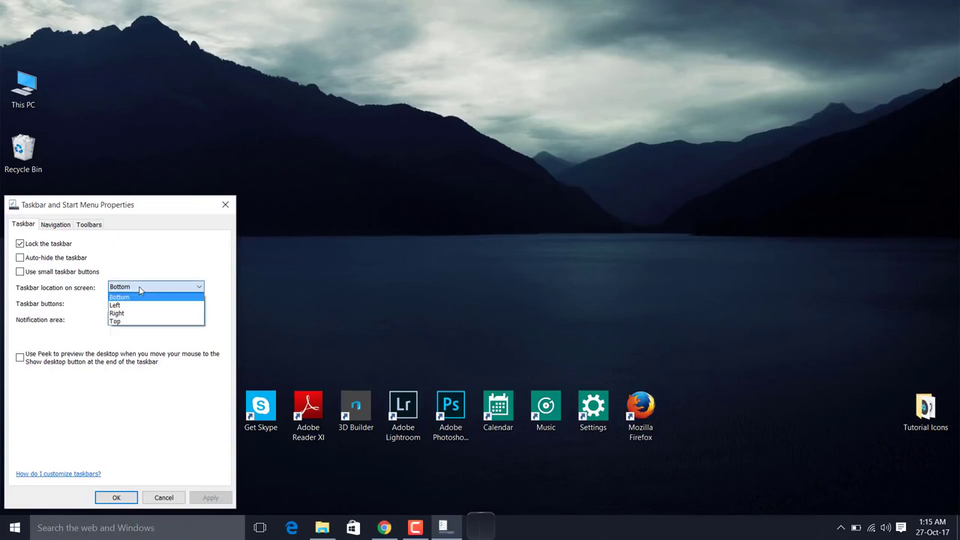
pyautogui.click(135, 321)
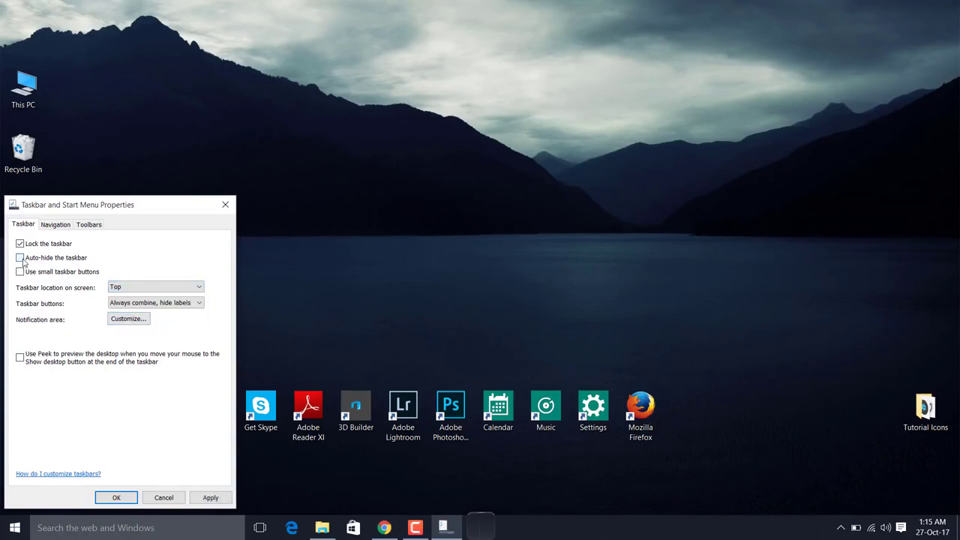
pyautogui.click(197, 499)
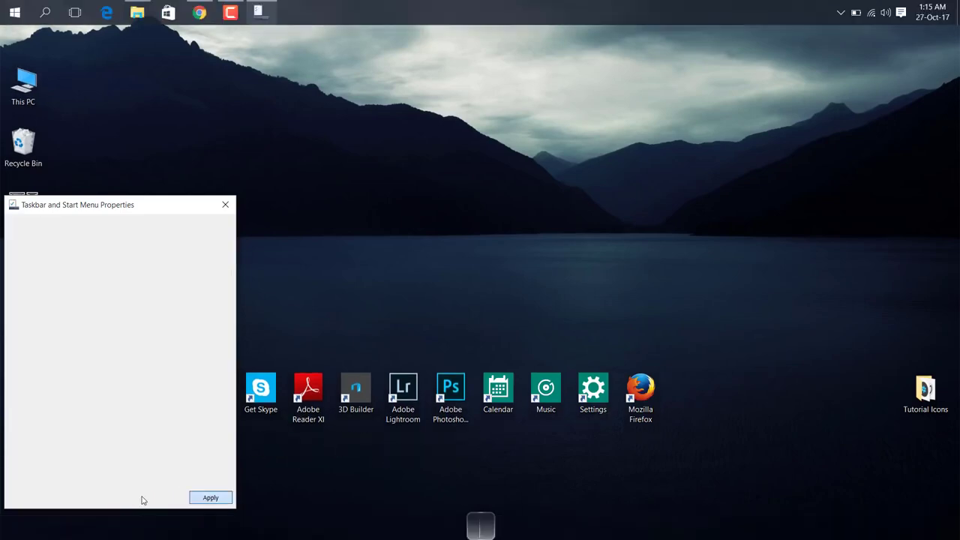
pyautogui.click(116, 498)
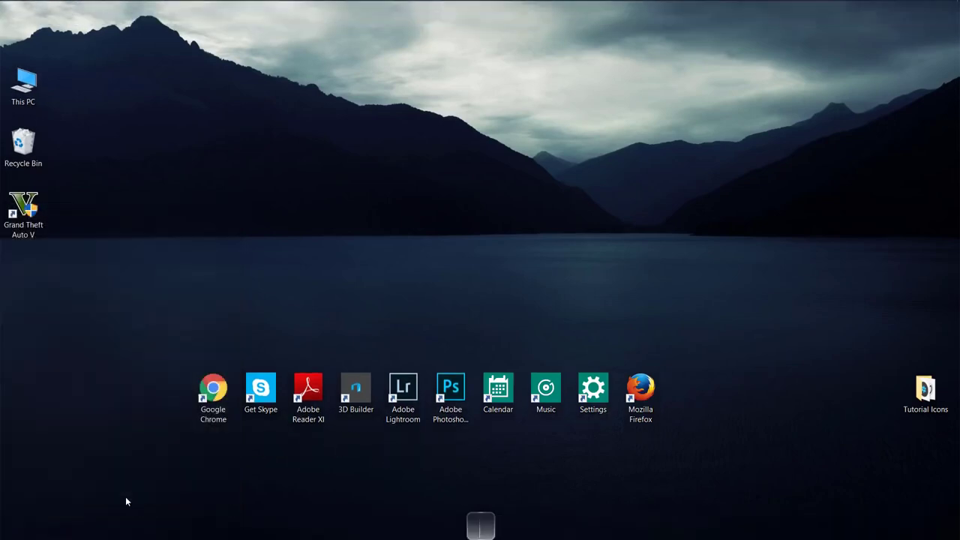
# Open the dock's position settings, set the edge offset to 18px and confirm.
pyautogui.rightClick(499, 530)
pyautogui.press('Up')
pyautogui.press('Up')
pyautogui.press('Up')
pyautogui.press('Up')
pyautogui.press('Up')
pyautogui.press('Return')
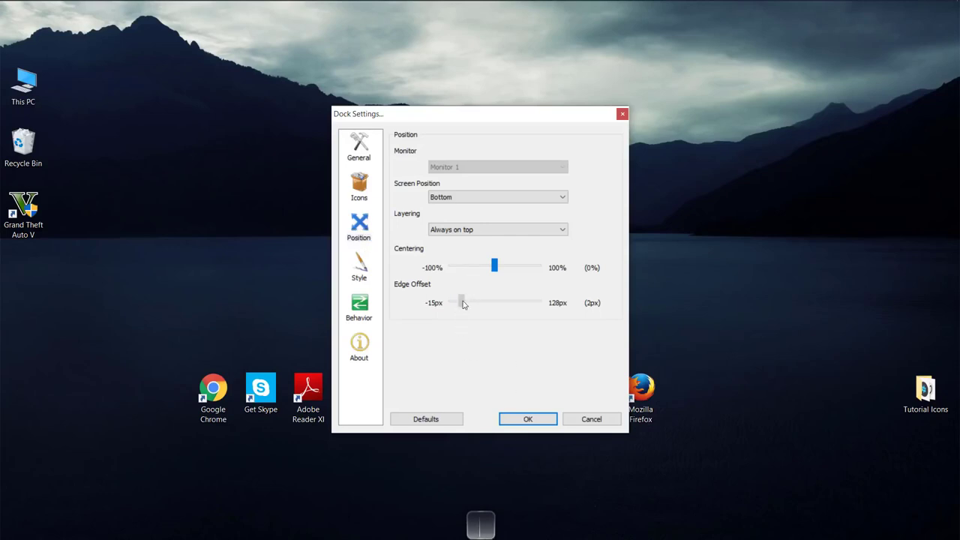
pyautogui.moveTo(463, 304); pyautogui.dragTo(479, 304)
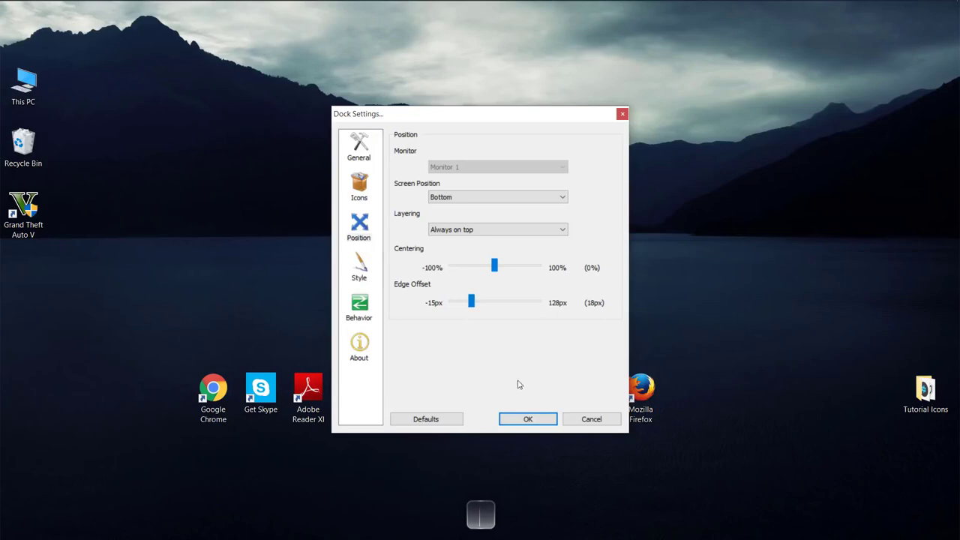
pyautogui.click(524, 420)
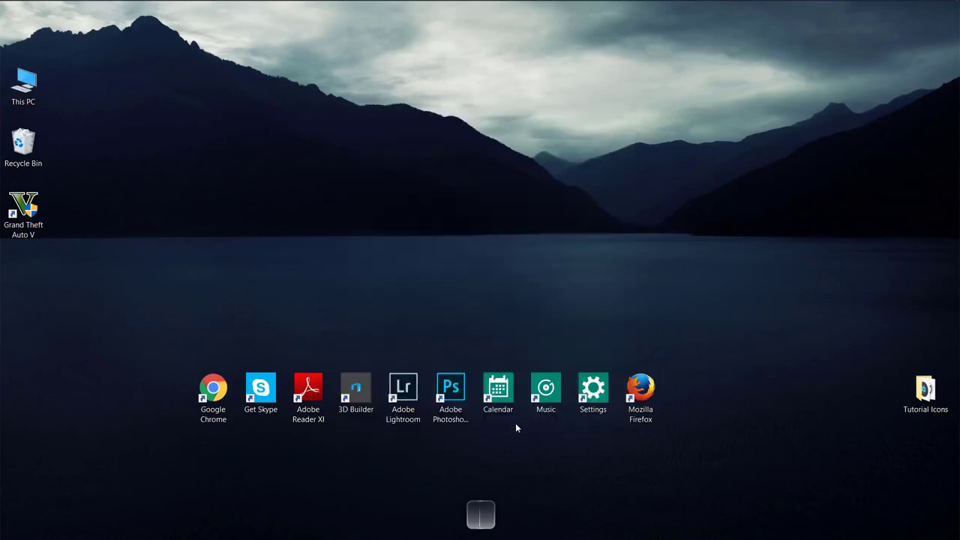
# Add the Google Chrome, Get Skype and Adobe Reader XI desktop shortcuts to the dock.
pyautogui.moveTo(292, 4)
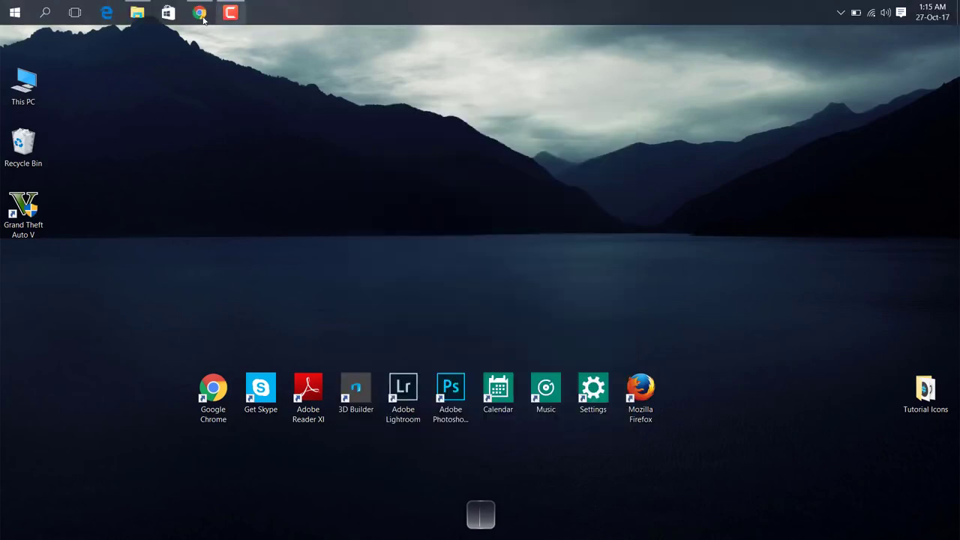
pyautogui.moveTo(213, 390); pyautogui.dragTo(481, 518)
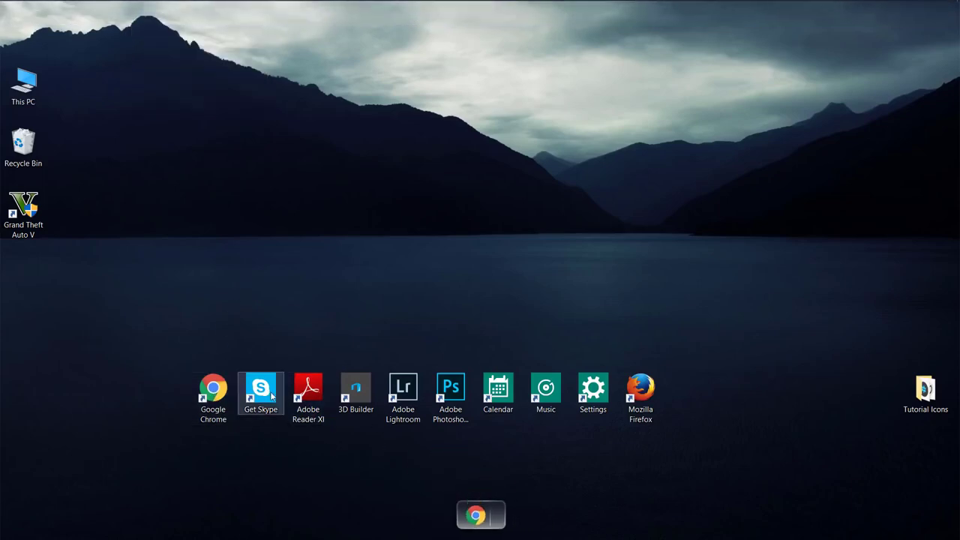
pyautogui.moveTo(260, 390); pyautogui.dragTo(494, 516)
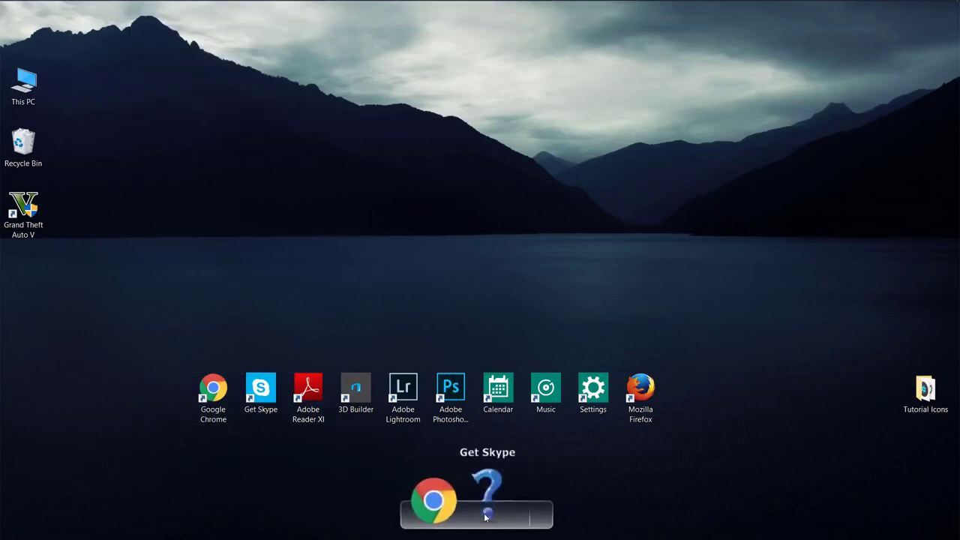
pyautogui.moveTo(323, 408); pyautogui.dragTo(497, 514)
pyautogui.moveTo(368, 405); pyautogui.dragTo(477, 506)
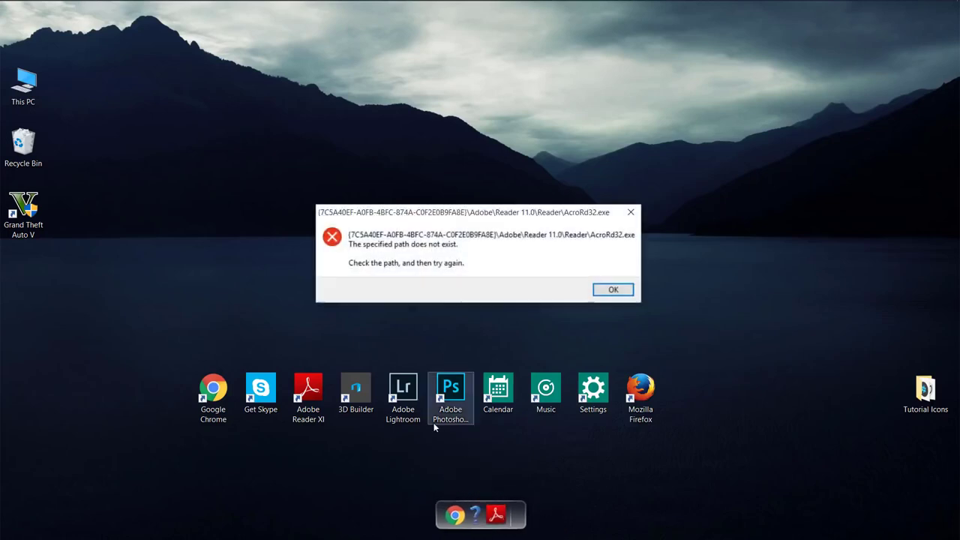
pyautogui.press('Return')
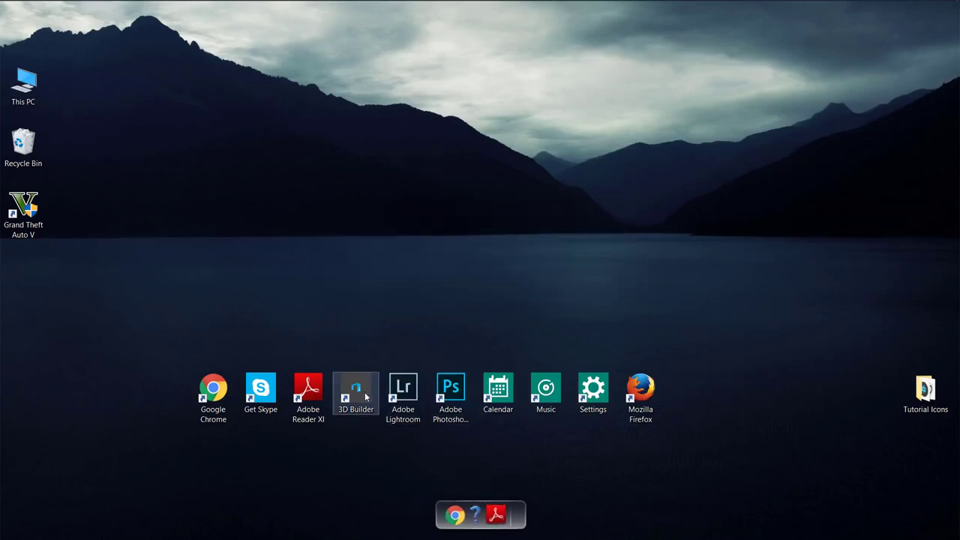
# Add 3D Builder, Lightroom, Photoshop, Calendar, Settings, Music and Firefox to the dock, and move Chrome next to Firefox beyond the separator.
pyautogui.moveTo(356, 394); pyautogui.dragTo(507, 521)
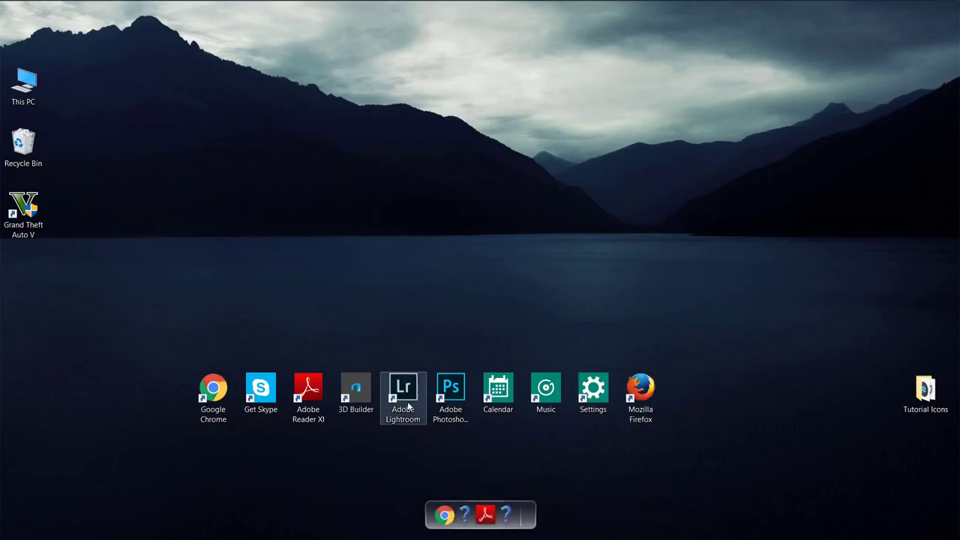
pyautogui.moveTo(405, 396); pyautogui.dragTo(515, 518)
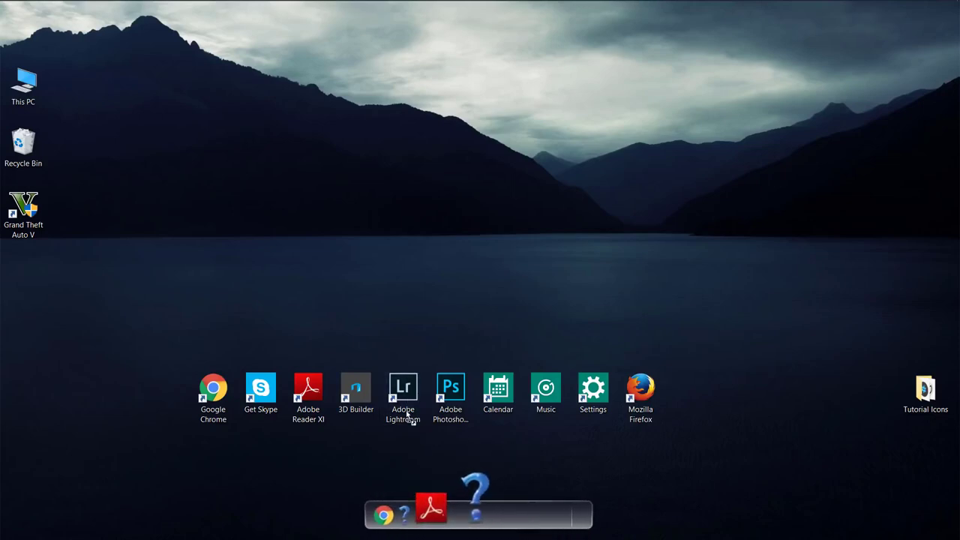
pyautogui.moveTo(454, 411); pyautogui.dragTo(525, 516)
pyautogui.moveTo(498, 394); pyautogui.dragTo(537, 520)
pyautogui.moveTo(595, 419); pyautogui.dragTo(553, 519)
pyautogui.moveTo(546, 394); pyautogui.dragTo(538, 520)
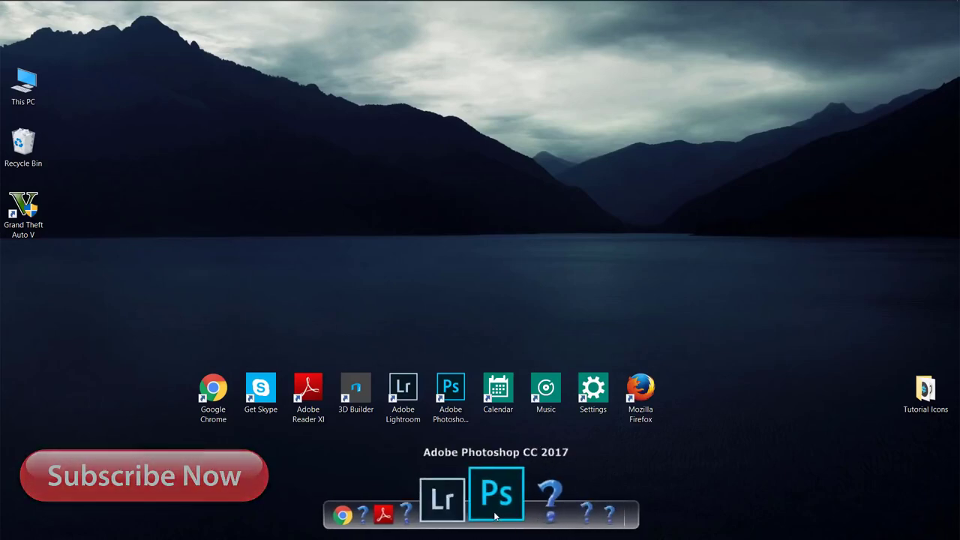
pyautogui.moveTo(624, 417); pyautogui.dragTo(569, 519)
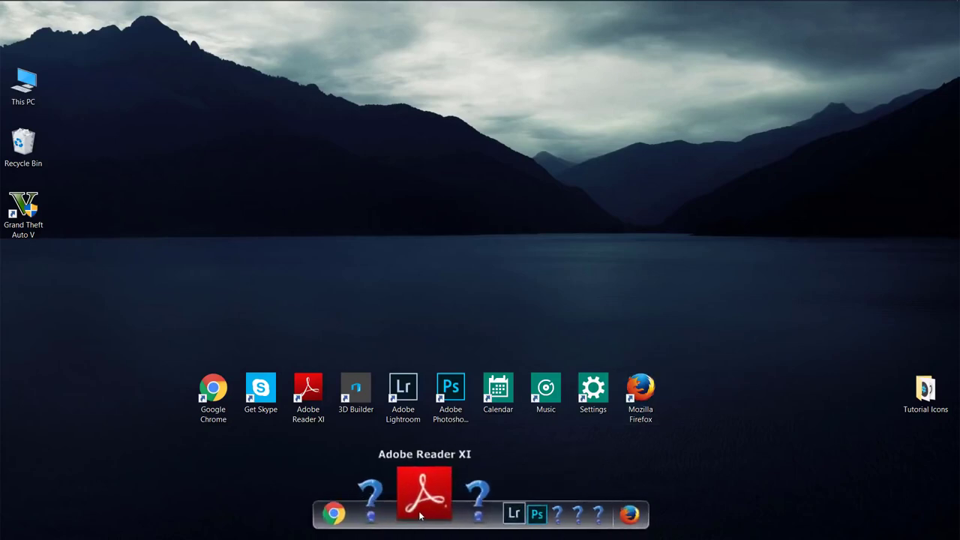
pyautogui.moveTo(387, 499); pyautogui.dragTo(564, 528)
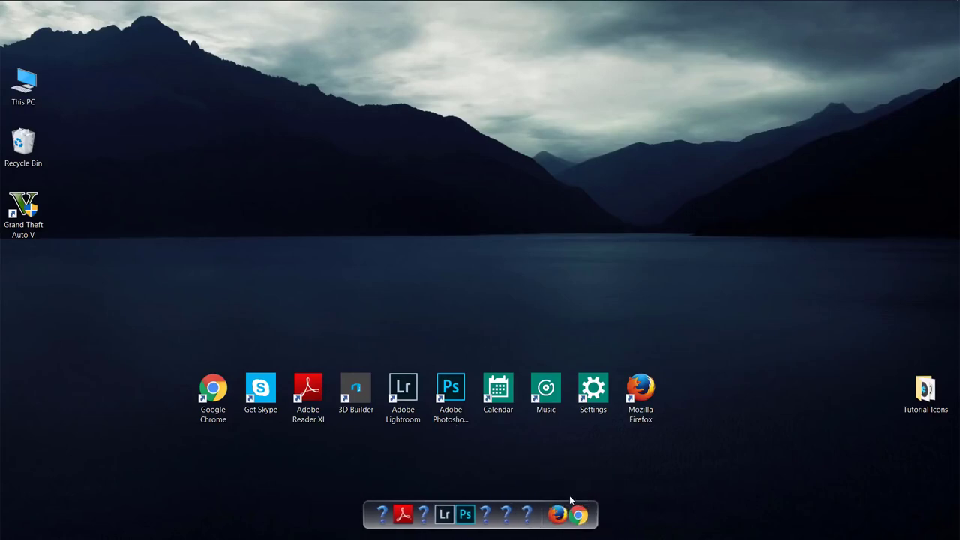
# Switch to Chrome and download the Win10 Theme for RocketDock from its DeviantArt page.
pyautogui.moveTo(411, 18)
pyautogui.click(199, 13)
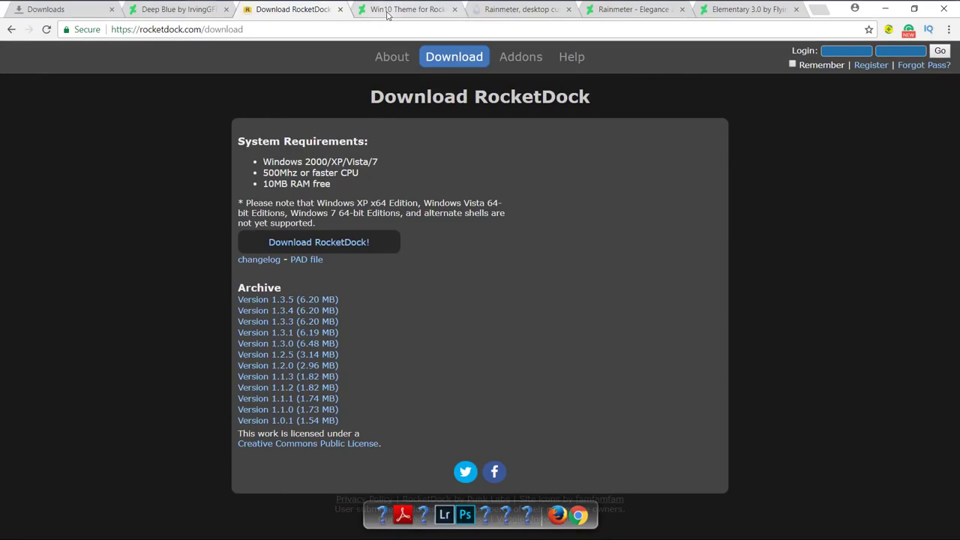
pyautogui.click(388, 11)
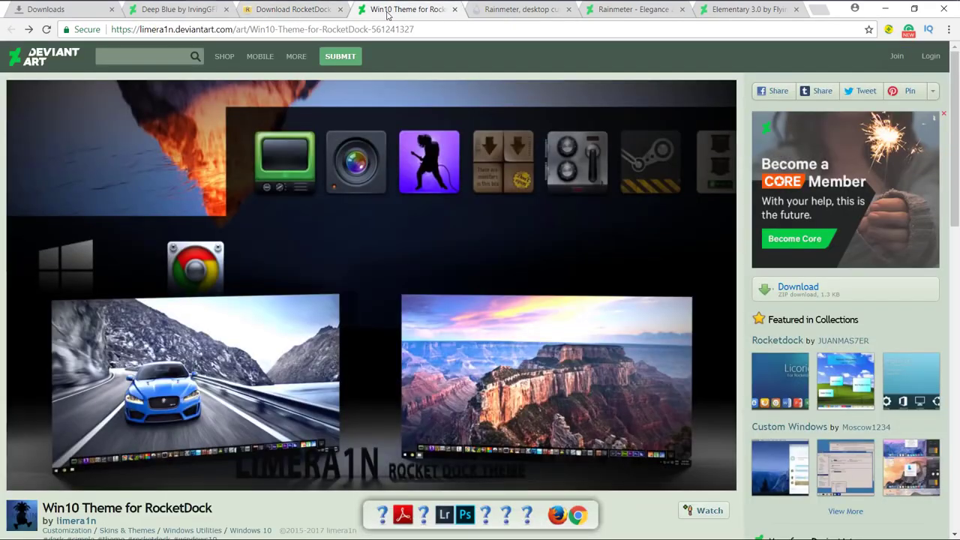
pyautogui.click(802, 297)
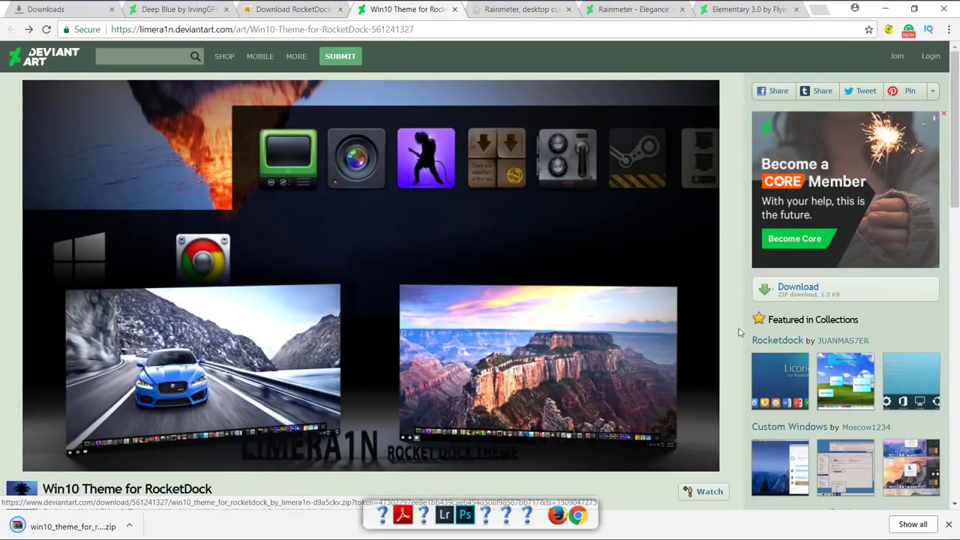
# Download the Rainmeter 4.0 Final Release from the Rainmeter site and glance at the Elegance 2 skin page.
pyautogui.click(513, 11)
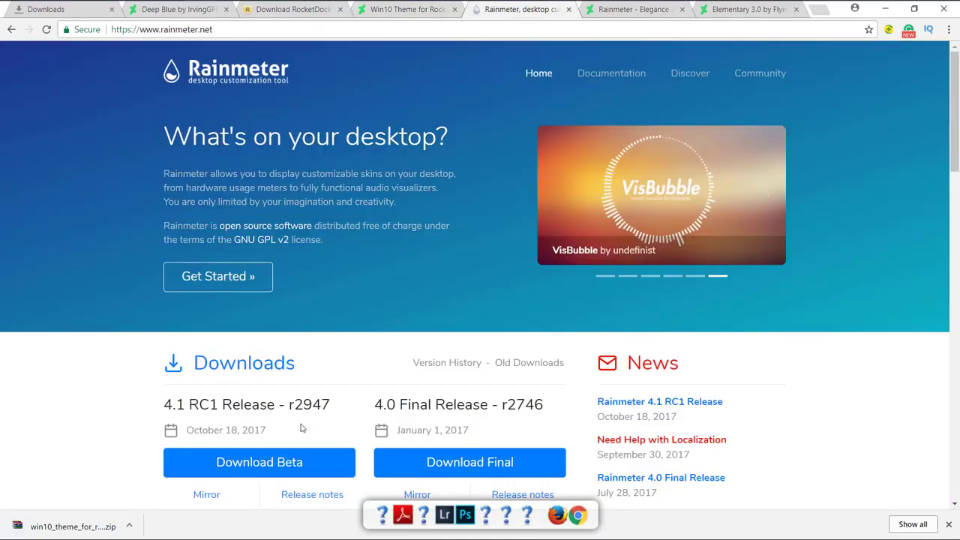
pyautogui.click(487, 464)
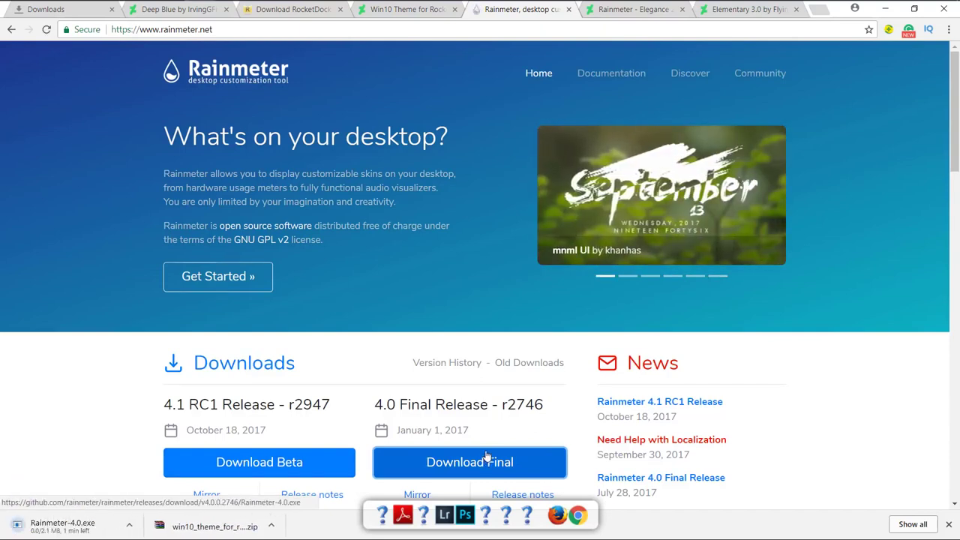
pyautogui.click(641, 13)
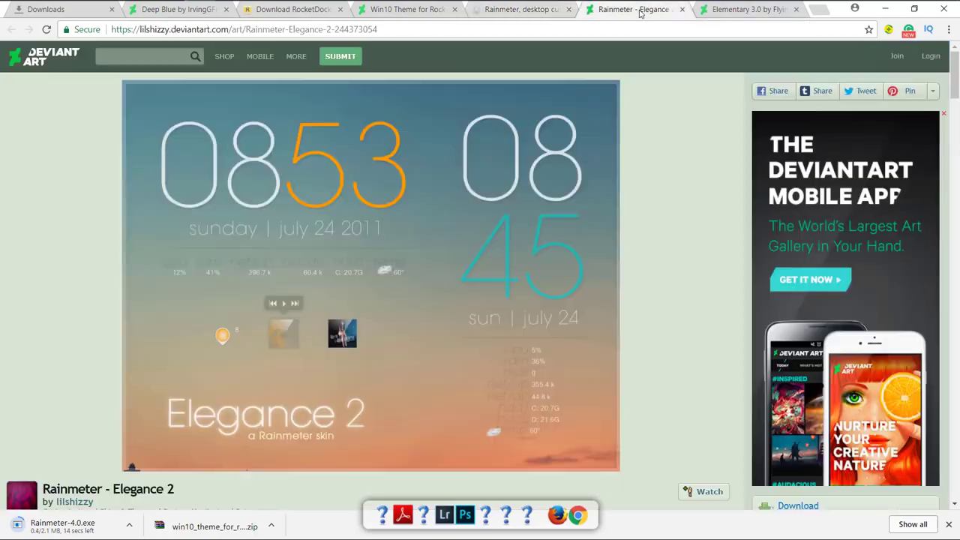
pyautogui.click(529, 10)
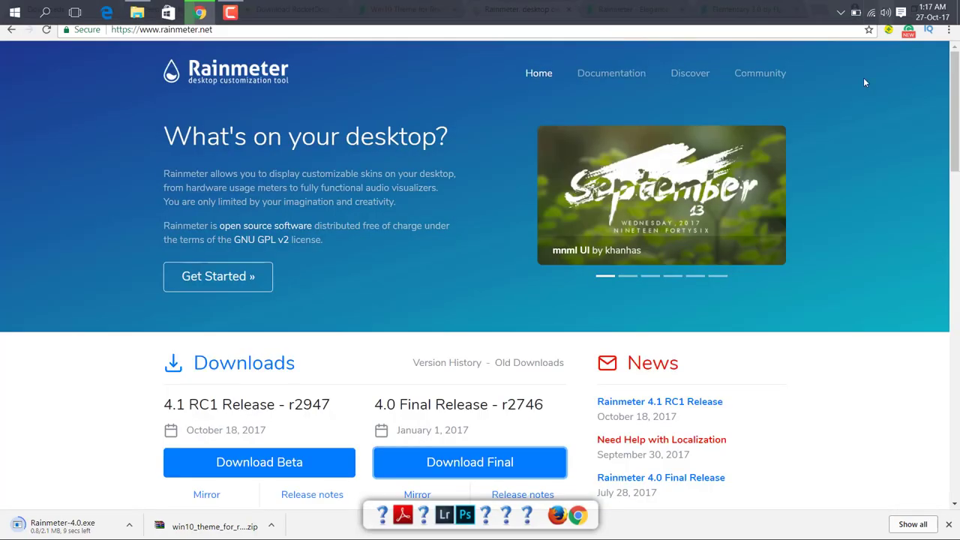
# Show the desktop, open the win10_theme_for_rocketdock archive from the Downloads folder and select its Win10 Theme folder.
pyautogui.press('super+d')
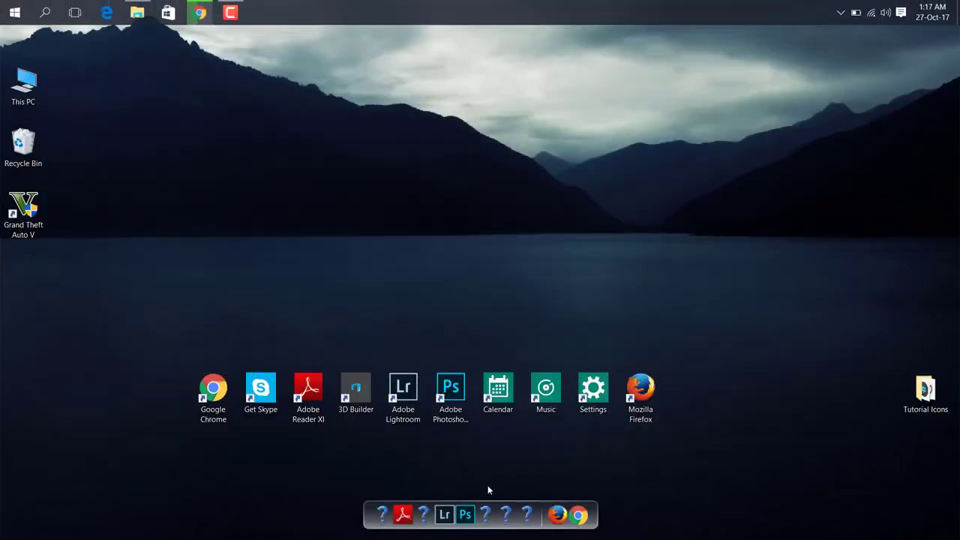
pyautogui.click(137, 13)
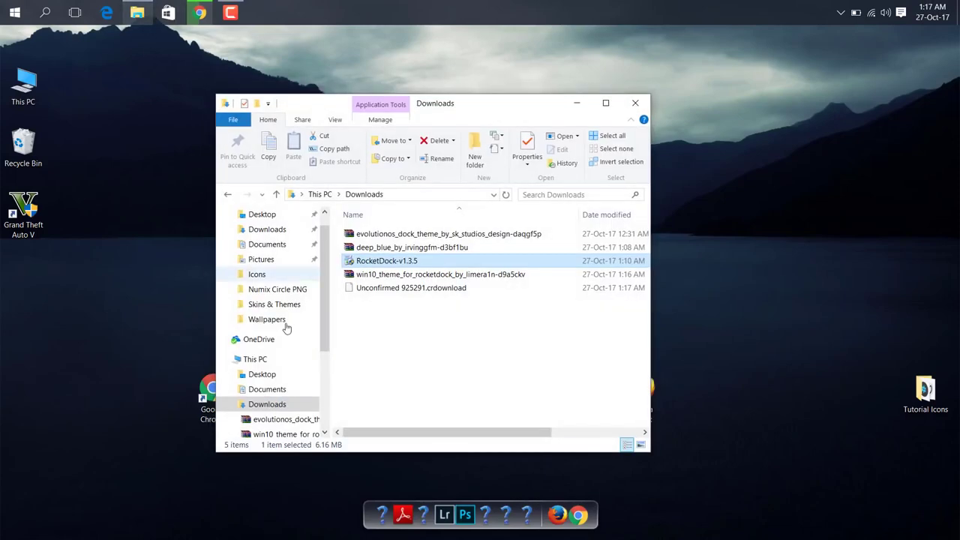
pyautogui.click(357, 276)
pyautogui.doubleClick(356, 276)
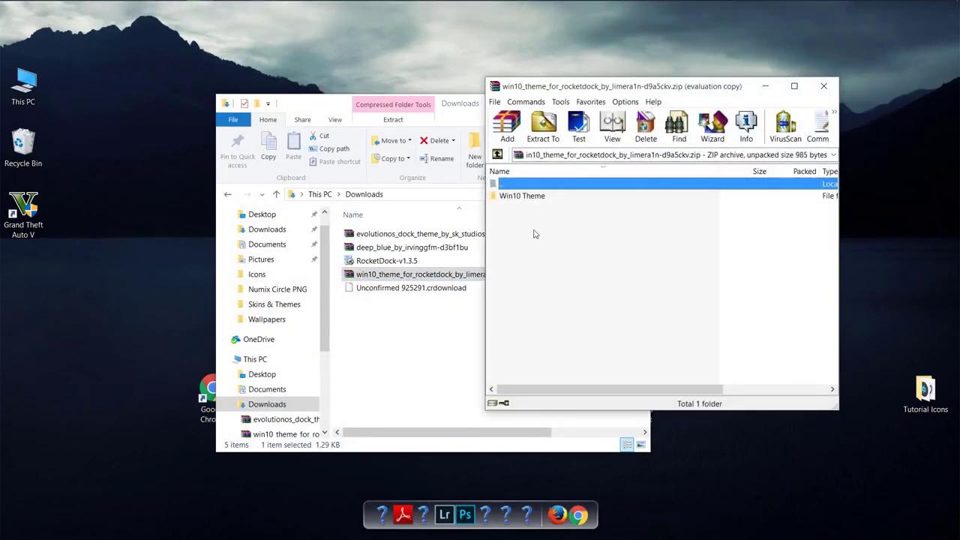
pyautogui.click(536, 197)
# Open a second File Explorer window and browse to the C: drive's Program Files (x86)\RocketDock\Skins folder.
pyautogui.doubleClick(40, 88)
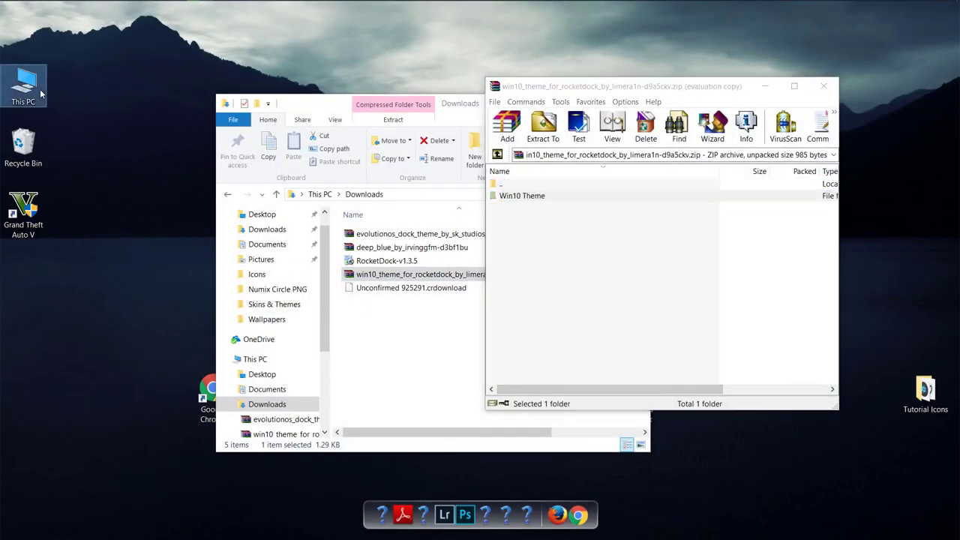
pyautogui.scroll(-3, 405, 409)
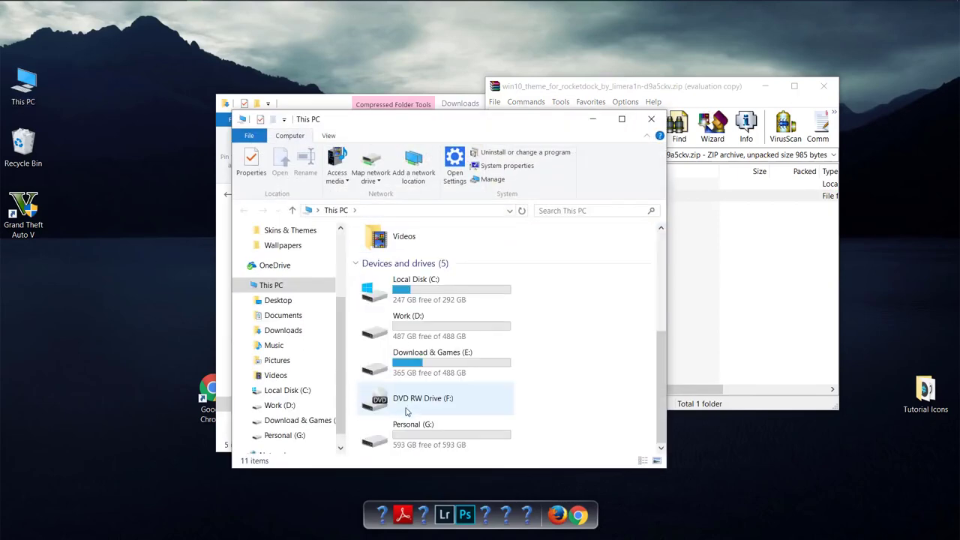
pyautogui.doubleClick(430, 296)
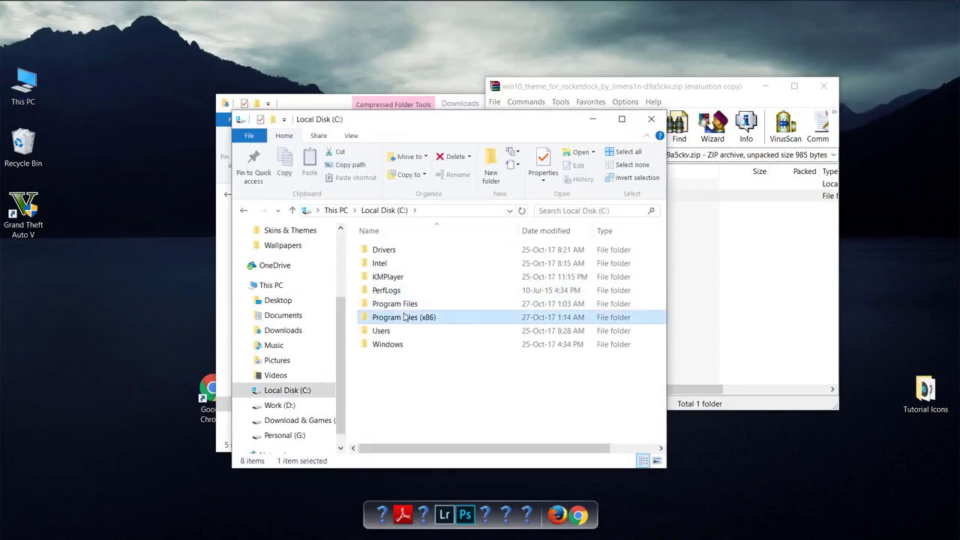
pyautogui.doubleClick(404, 317)
pyautogui.scroll(-5, 404, 317)
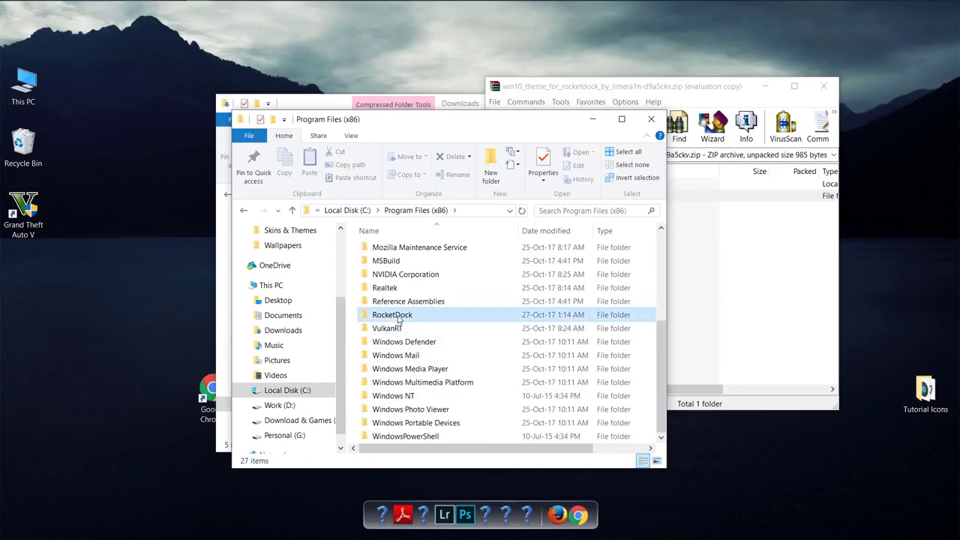
pyautogui.doubleClick(394, 315)
pyautogui.scroll(-1, 394, 285)
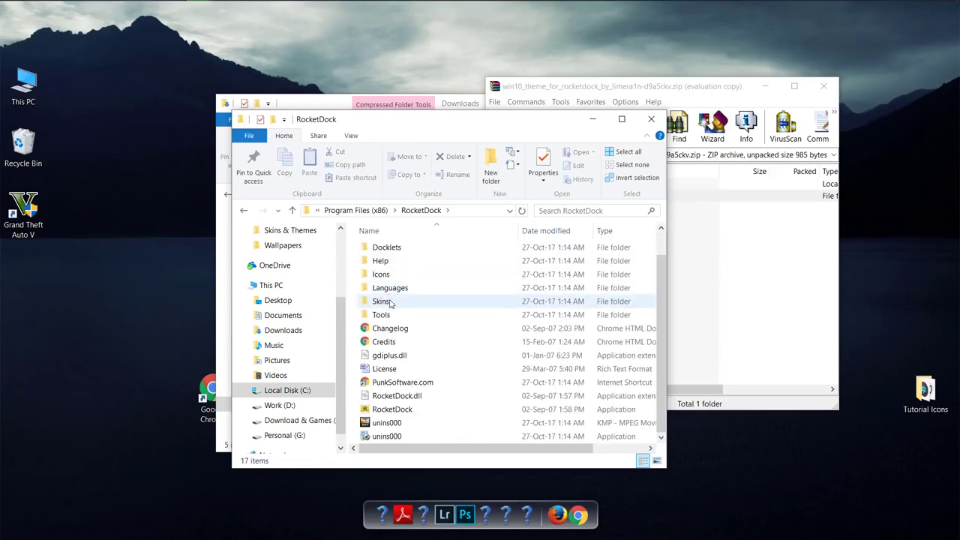
pyautogui.doubleClick(389, 306)
pyautogui.scroll(-5, 397, 310)
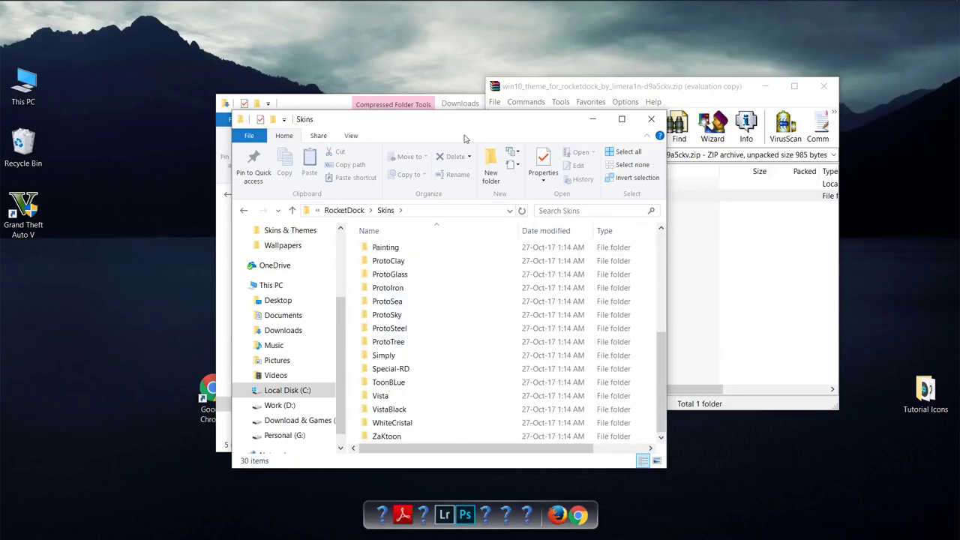
# Copy the Win10 Theme folder from the archive into RocketDock's Skins folder with administrator permission, and close both windows.
pyautogui.moveTo(464, 125); pyautogui.dragTo(273, 83)
pyautogui.click(521, 195)
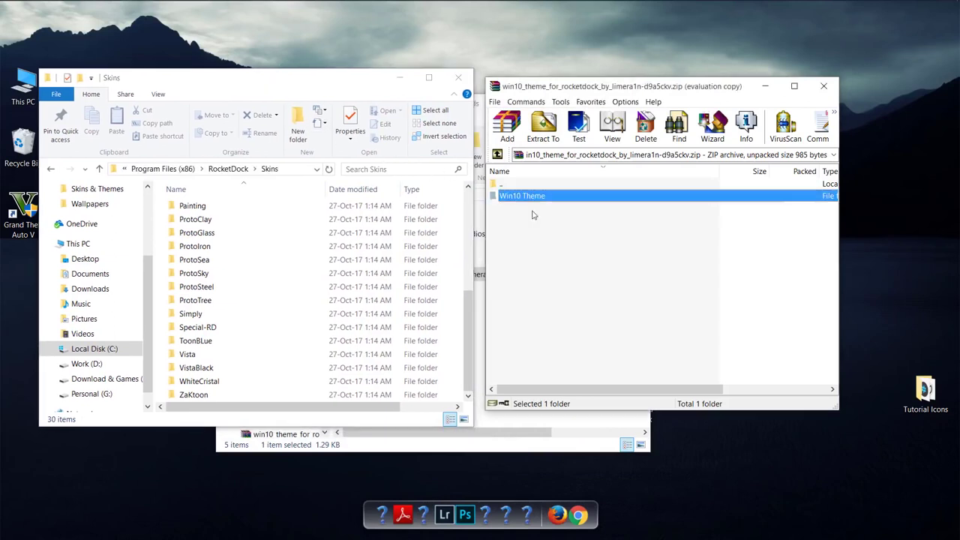
pyautogui.moveTo(553, 196); pyautogui.dragTo(251, 128)
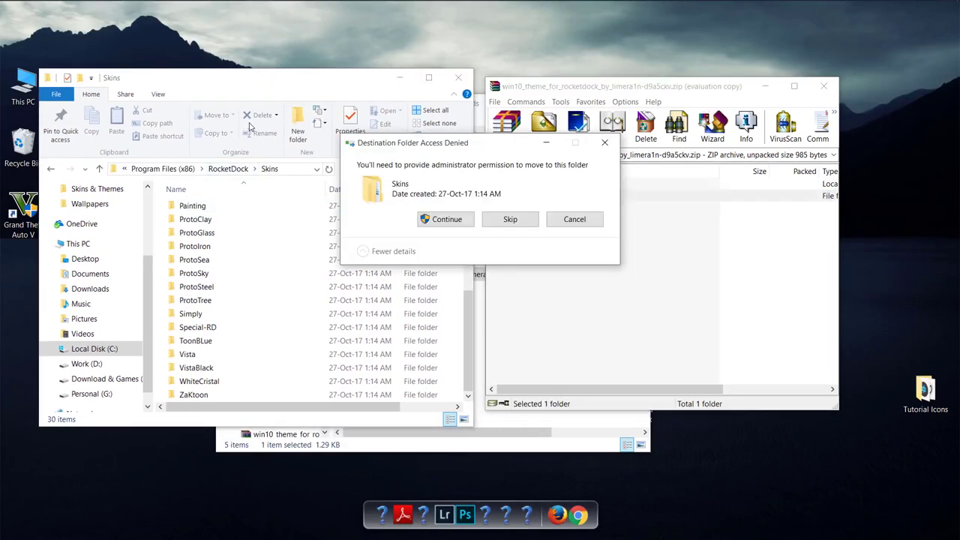
pyautogui.click(427, 220)
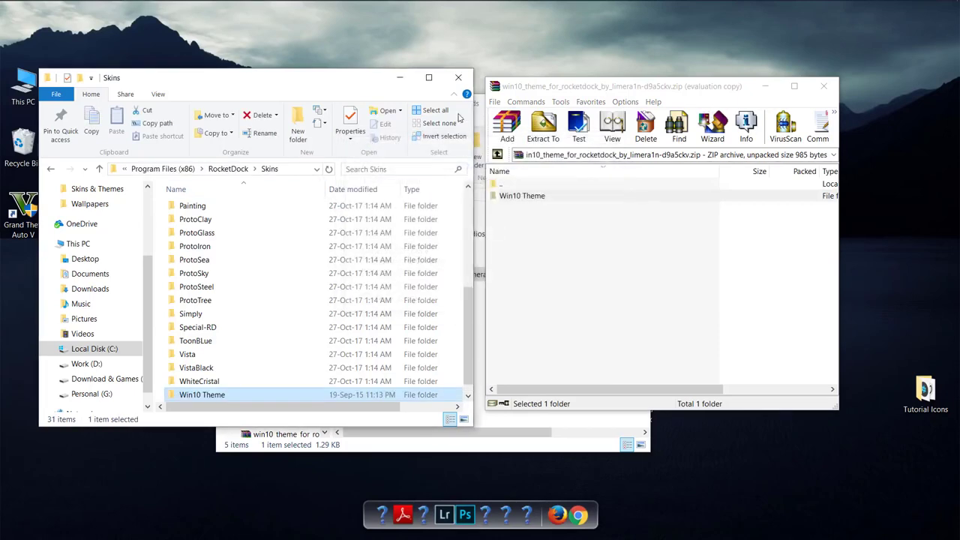
pyautogui.click(458, 77)
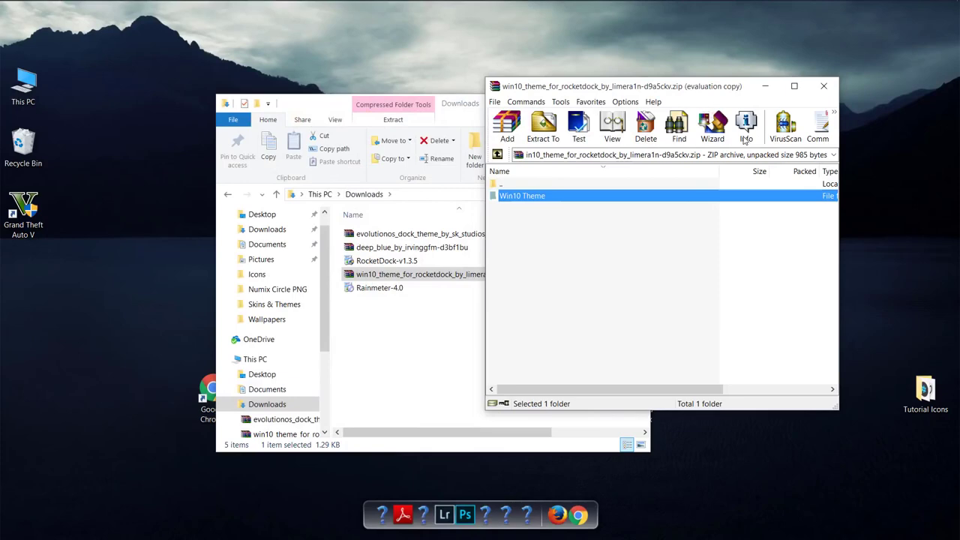
pyautogui.click(823, 87)
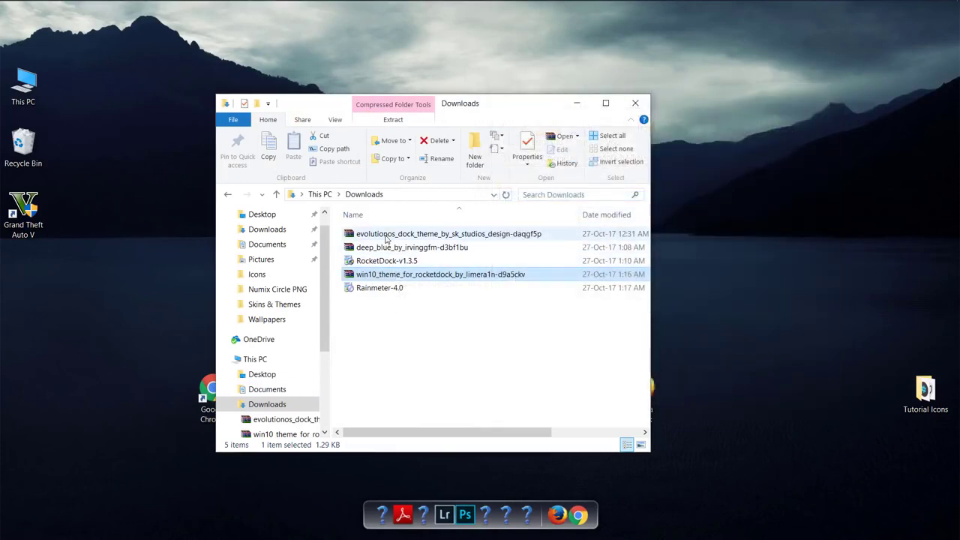
# In RocketDock's icon settings, set the size to 36px, zoom to 33px, zoom width to 2 and zoom duration to 137ms.
pyautogui.rightClick(444, 515)
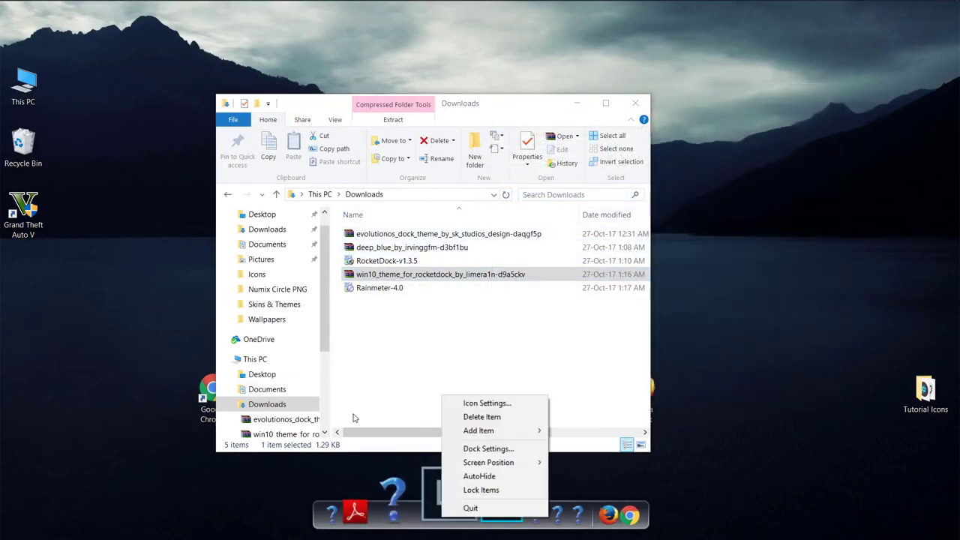
pyautogui.click(482, 448)
pyautogui.click(360, 187)
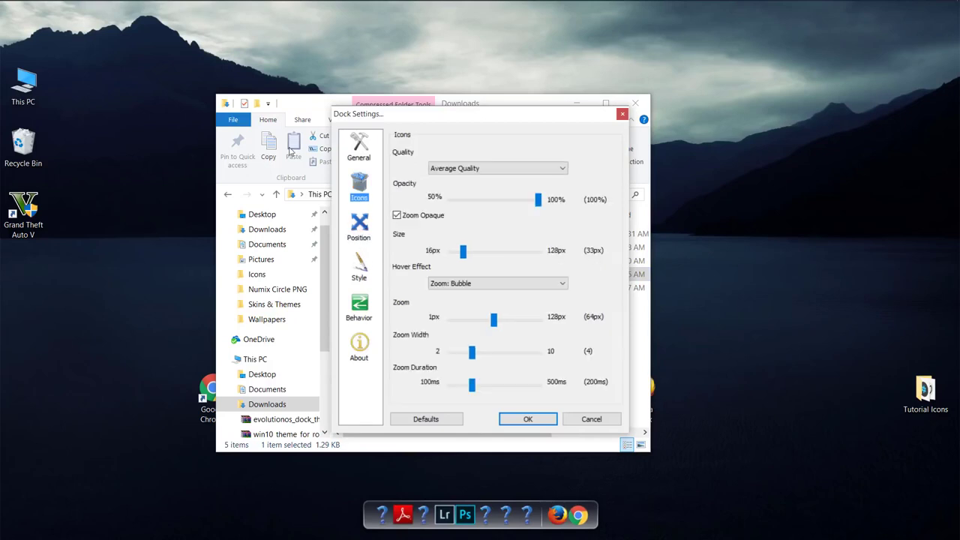
pyautogui.moveTo(463, 252); pyautogui.dragTo(466, 257)
pyautogui.click(494, 319)
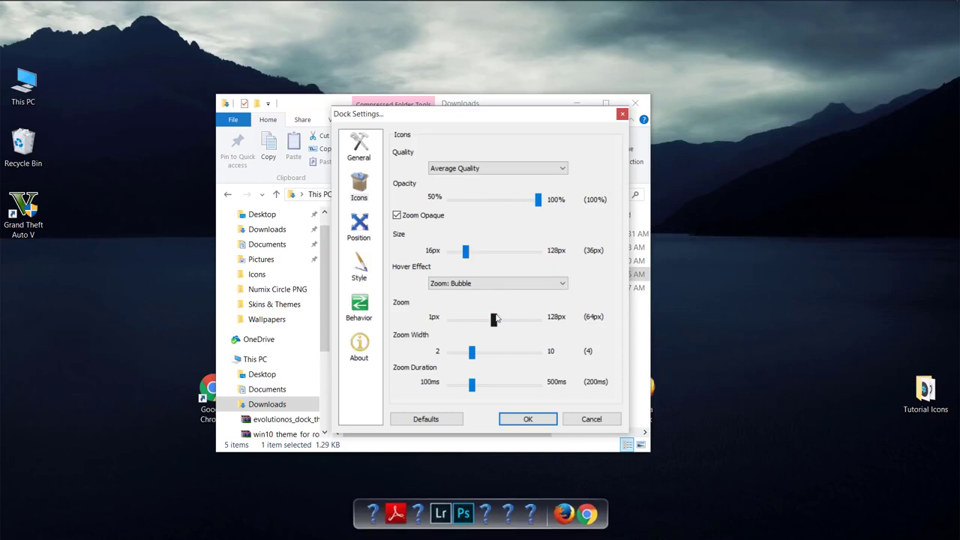
pyautogui.click(472, 356)
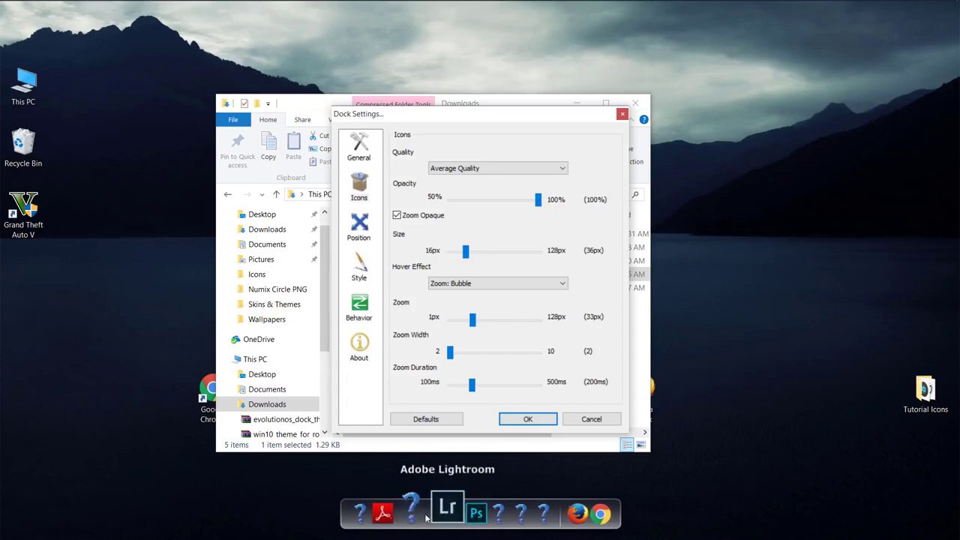
pyautogui.moveTo(477, 393); pyautogui.dragTo(452, 390)
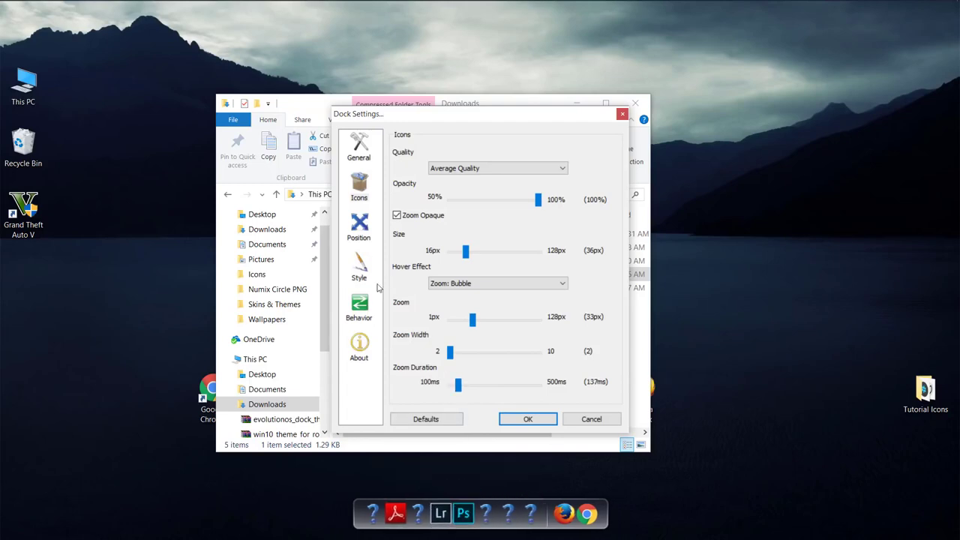
# Apply the Win10 Theme to the dock, with outline opacity at 3% and shadow opacity at 0%.
pyautogui.click(359, 266)
pyautogui.click(439, 167)
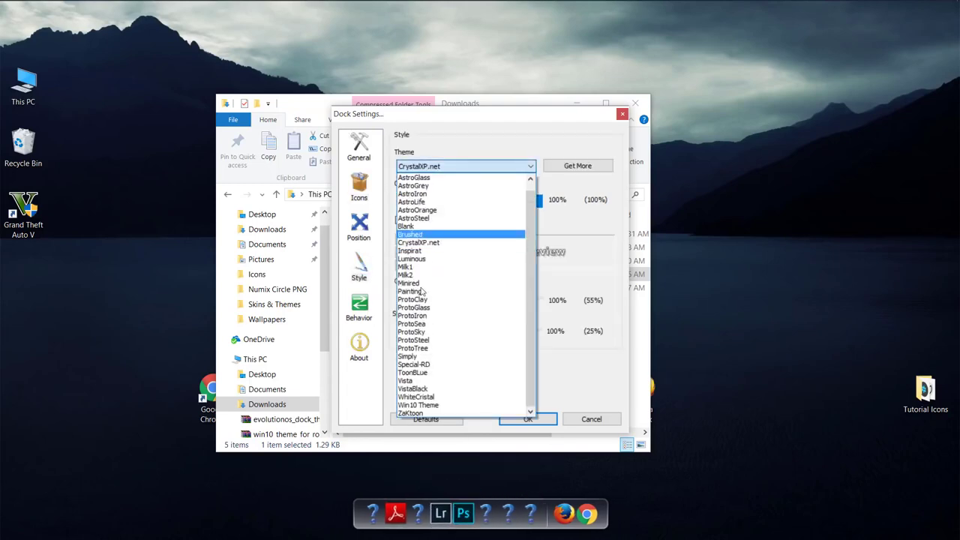
pyautogui.click(415, 406)
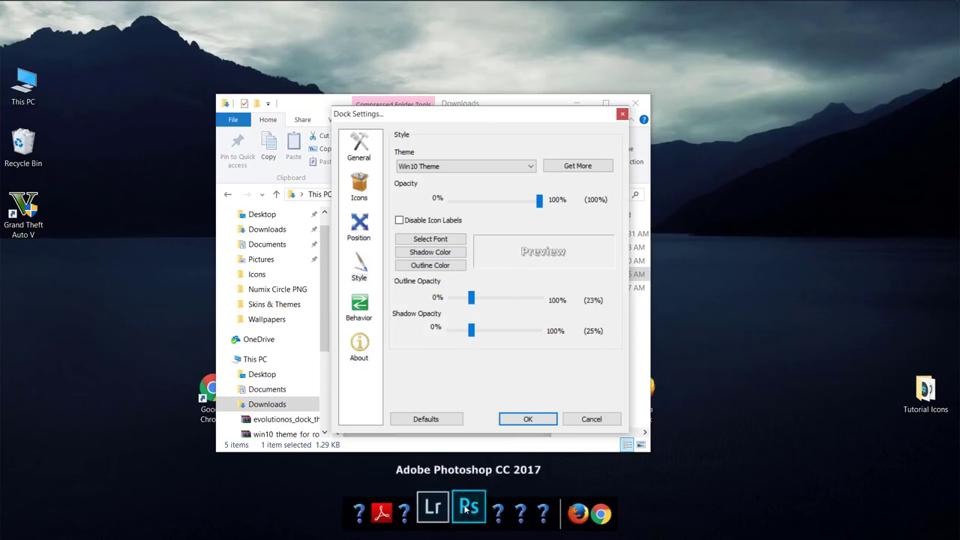
pyautogui.moveTo(471, 297); pyautogui.dragTo(454, 297)
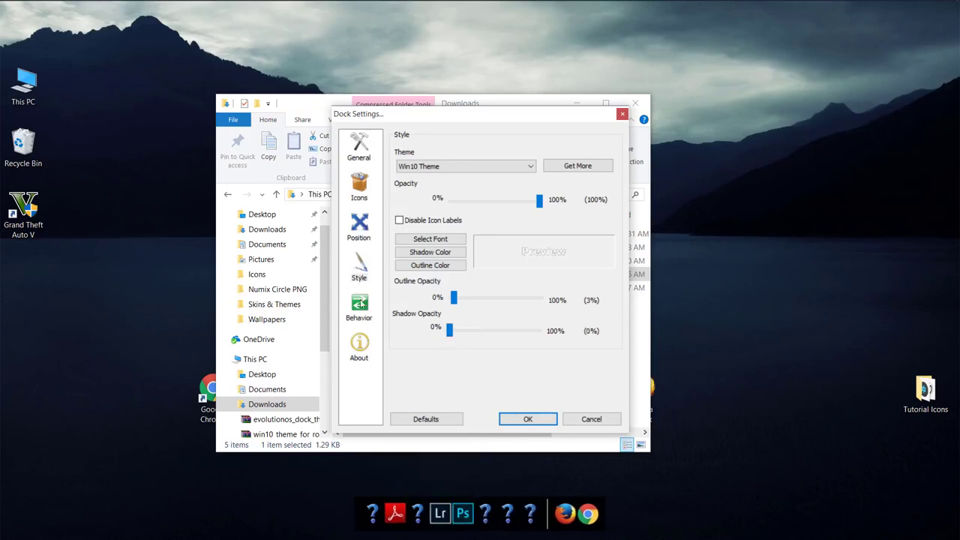
# Try the AutoHide option in the dock's behavior settings and turn it back off.
pyautogui.click(361, 304)
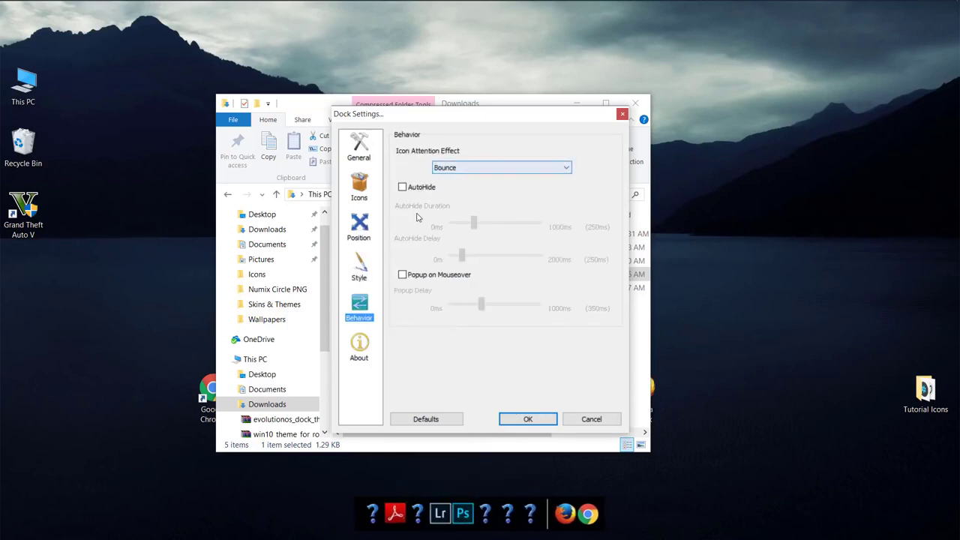
pyautogui.click(403, 187)
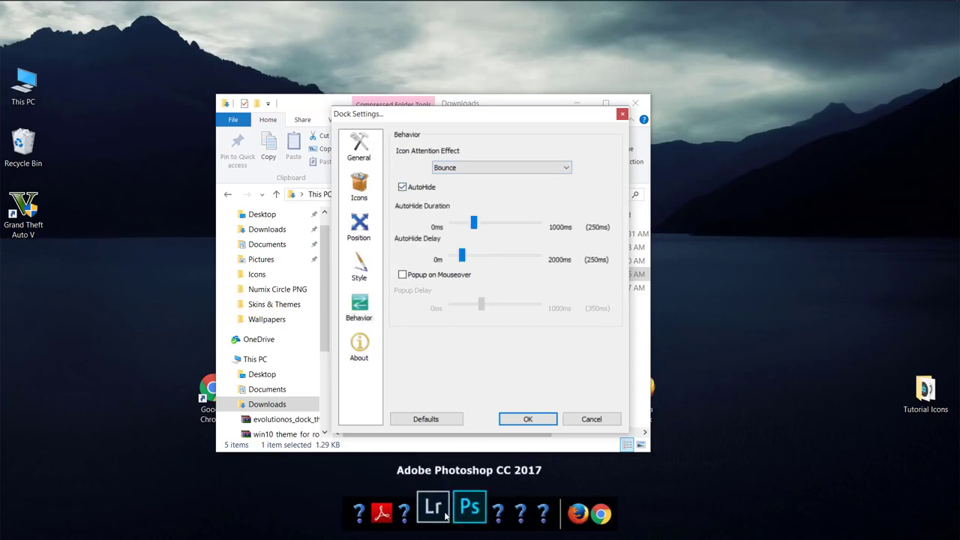
pyautogui.click(404, 189)
# Review the dock's position, style and icon settings, and accept the dock settings changes.
pyautogui.click(360, 233)
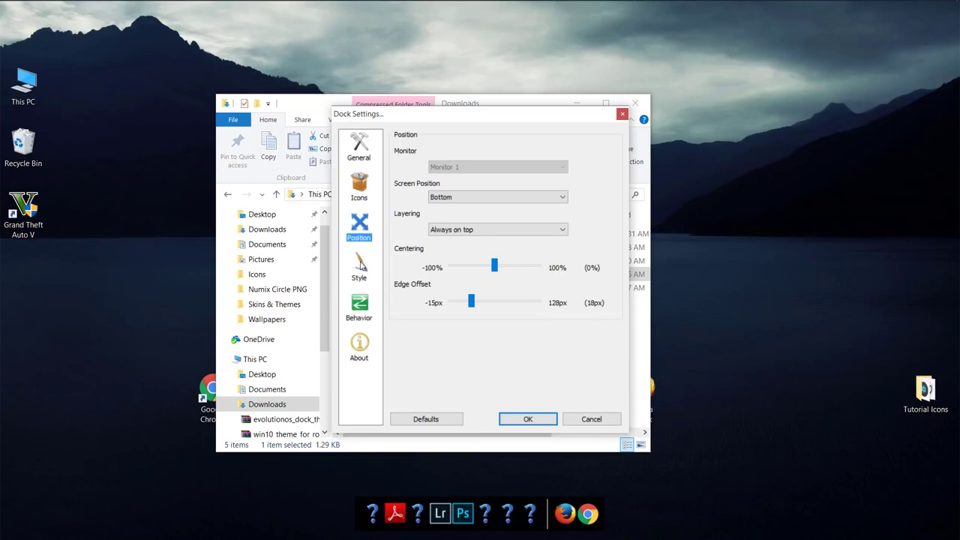
pyautogui.click(361, 267)
pyautogui.click(360, 190)
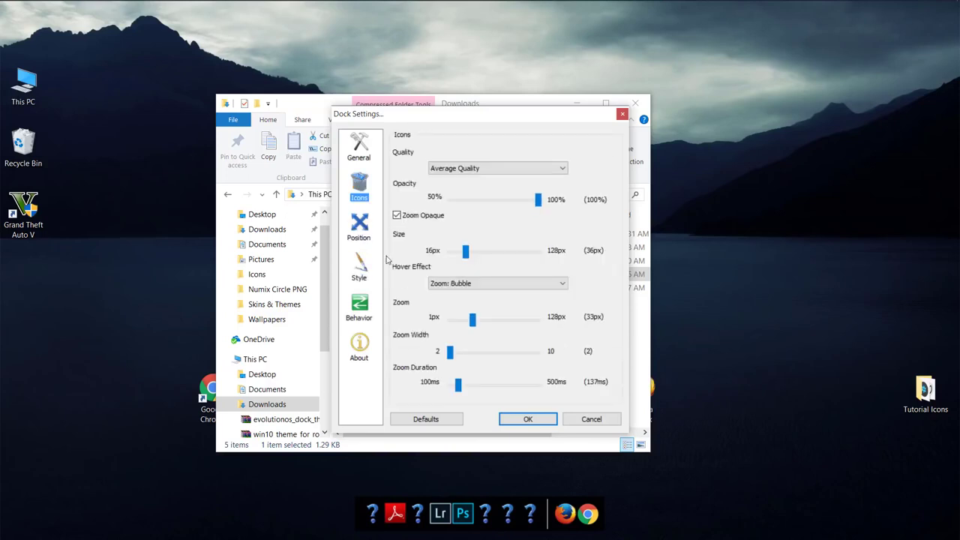
pyautogui.click(528, 419)
pyautogui.rightClick(527, 512)
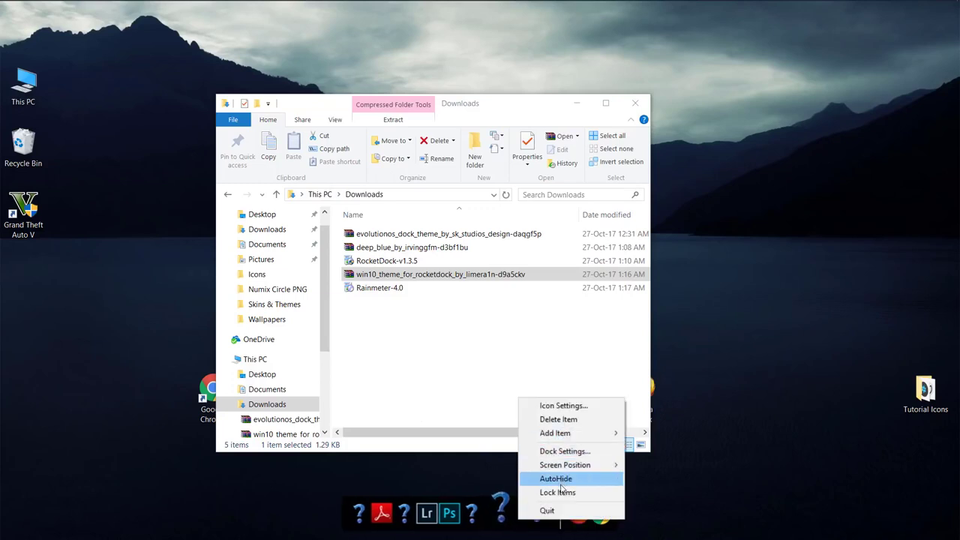
pyautogui.click(678, 502)
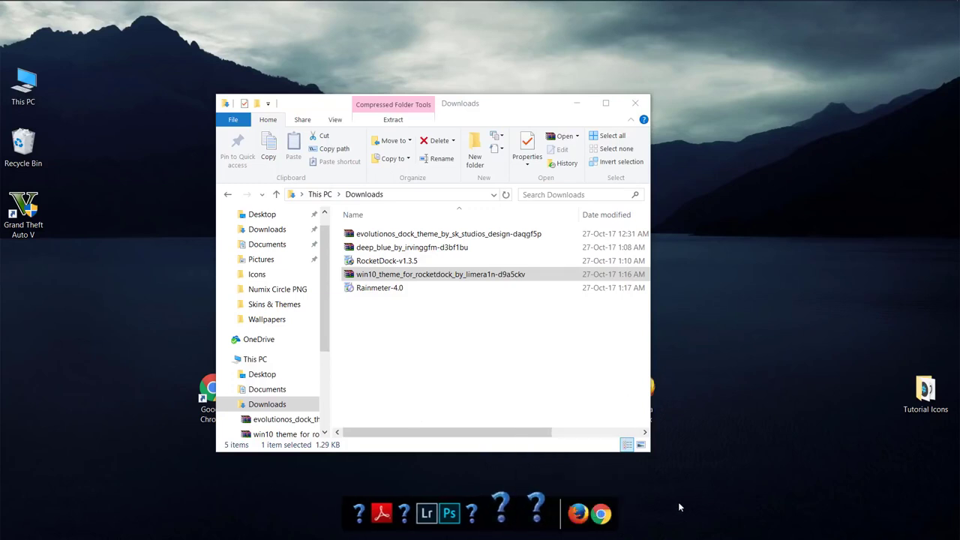
pyautogui.rightClick(523, 513)
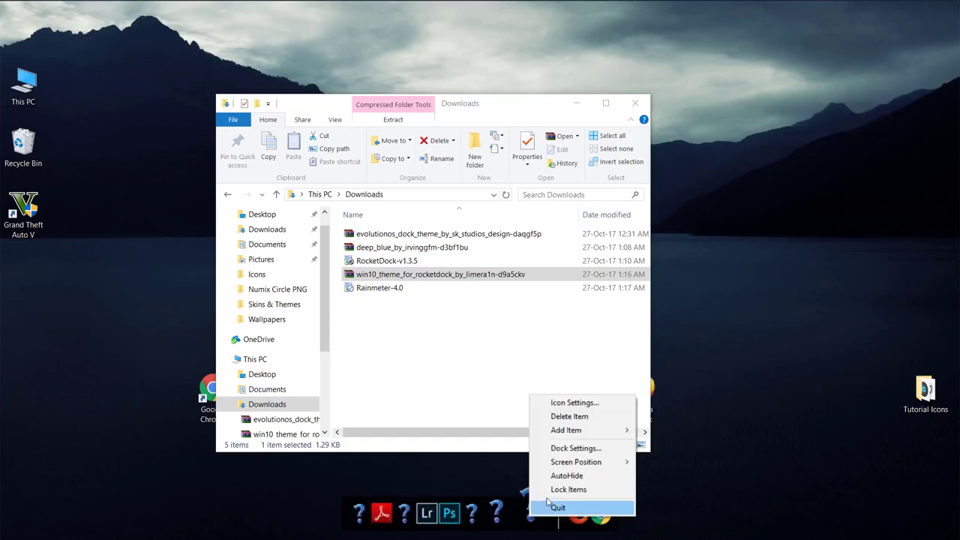
pyautogui.press('Escape')
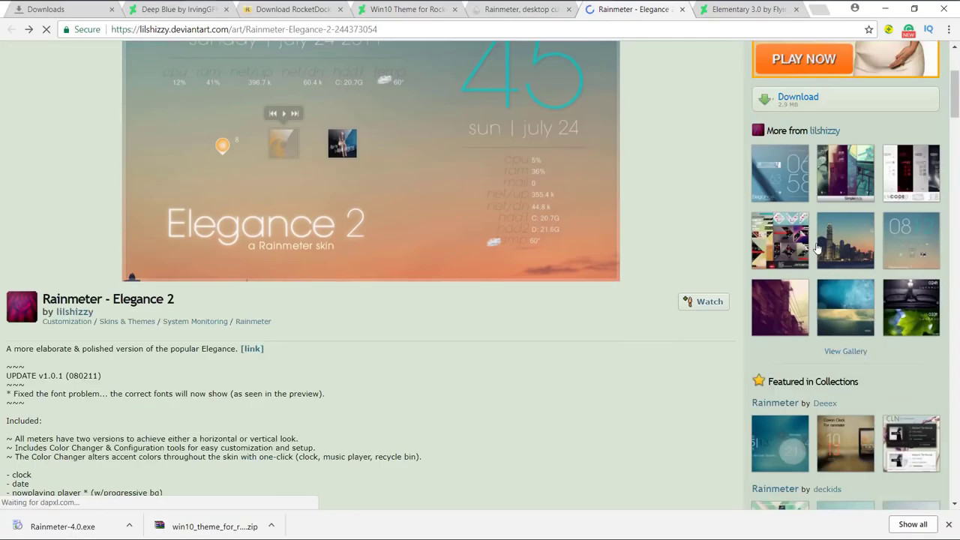
# Switch to Chrome and download the Rainmeter Elegance 2 skin from its DeviantArt page.
pyautogui.scroll(-4, 823, 141)
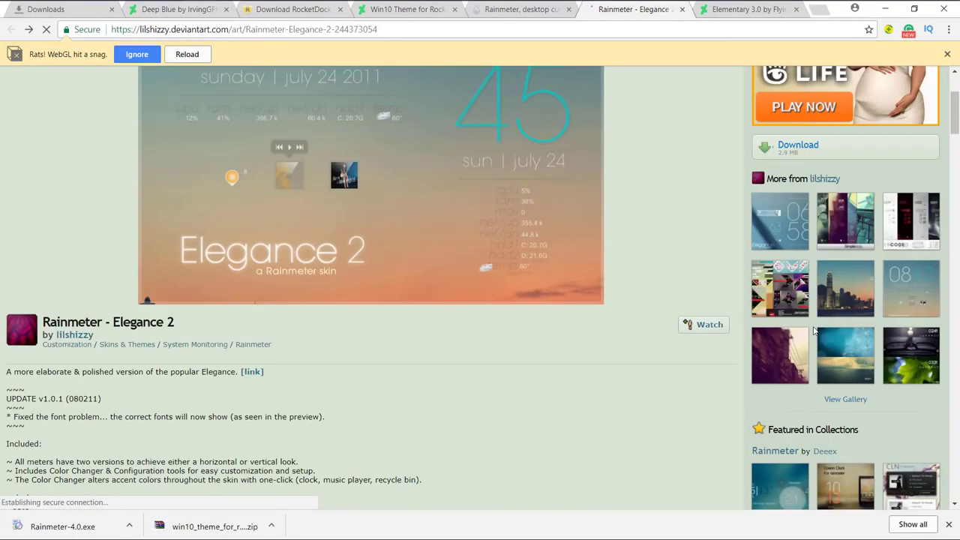
pyautogui.scroll(5, 833, 361)
pyautogui.scroll(2, 833, 362)
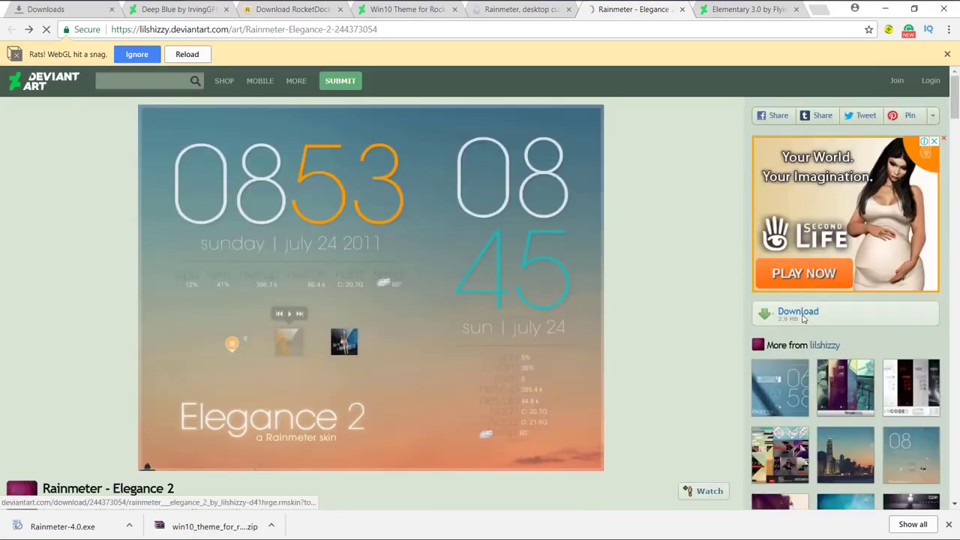
pyautogui.click(798, 313)
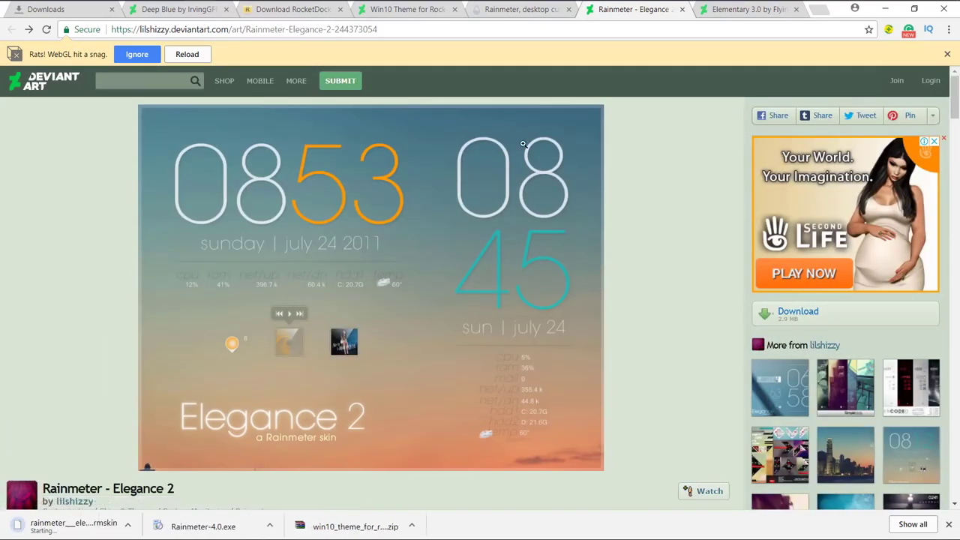
# Download the Elementary 3.0 skin from its DeviantArt page and minimize Chrome.
pyautogui.click(721, 15)
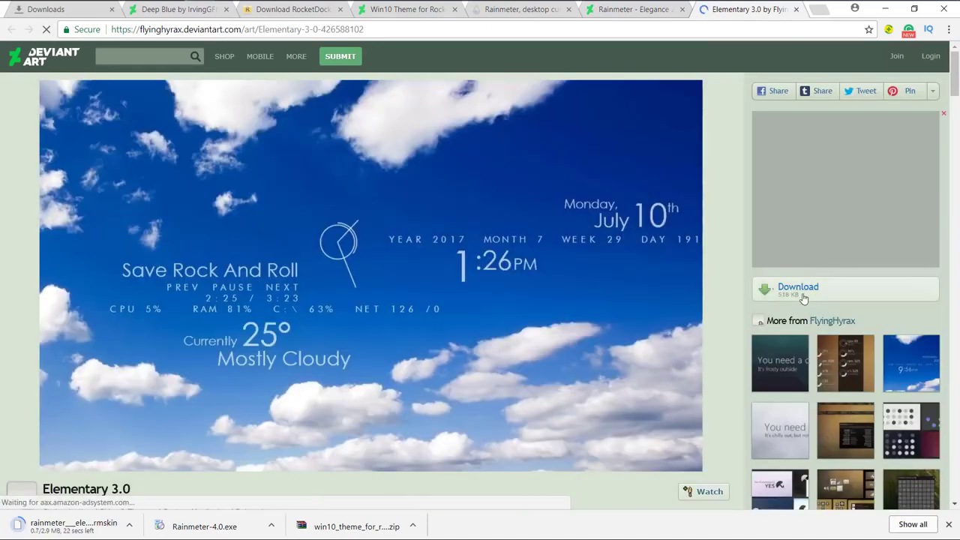
pyautogui.click(803, 295)
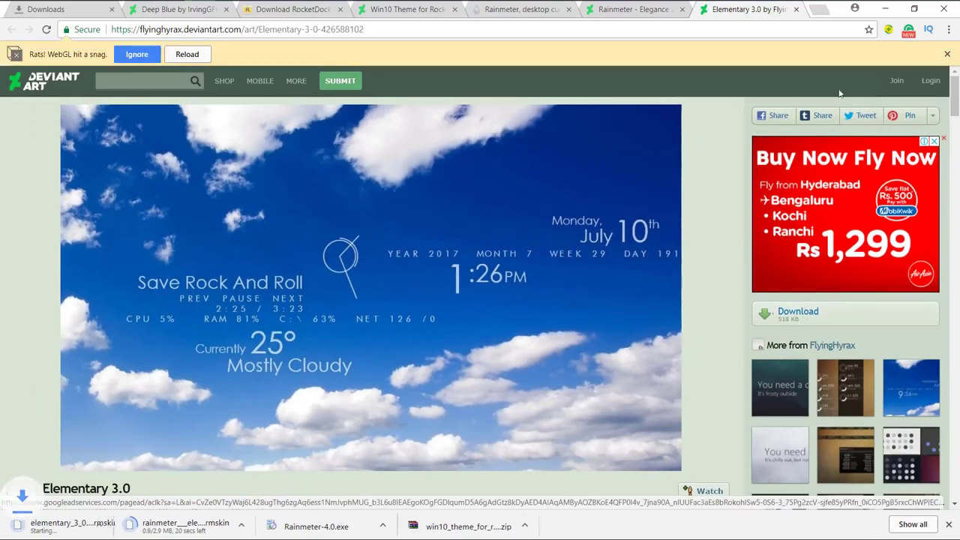
pyautogui.click(885, 9)
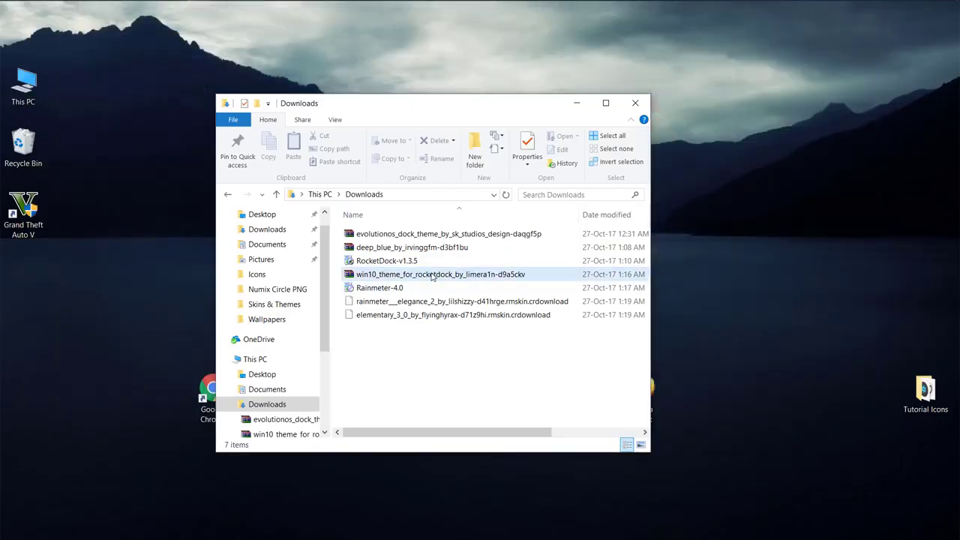
# Refresh the Downloads folder and install Rainmeter-4.0 as a standard 64-bit installation in English, launching on startup and running after setup.
pyautogui.rightClick(416, 364)
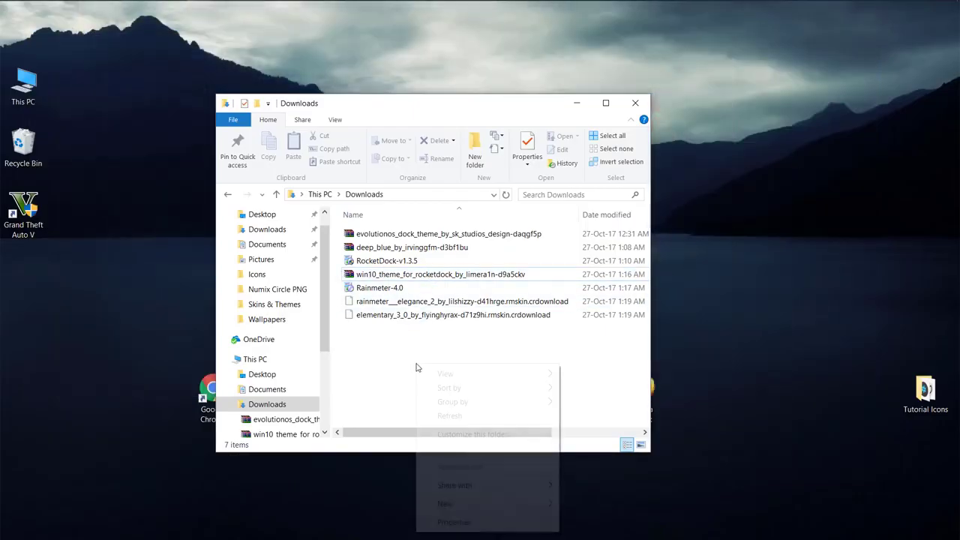
pyautogui.click(443, 413)
pyautogui.click(361, 290)
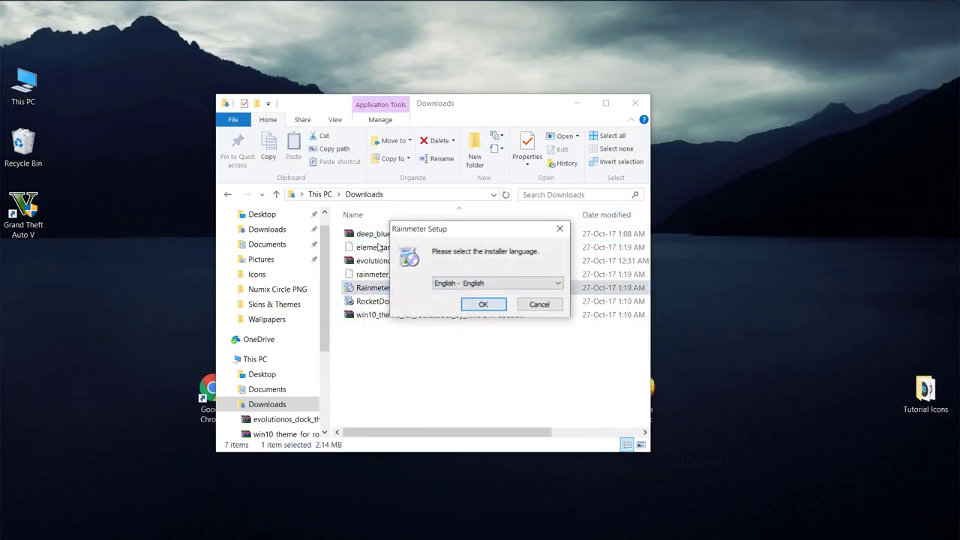
pyautogui.press('Return')
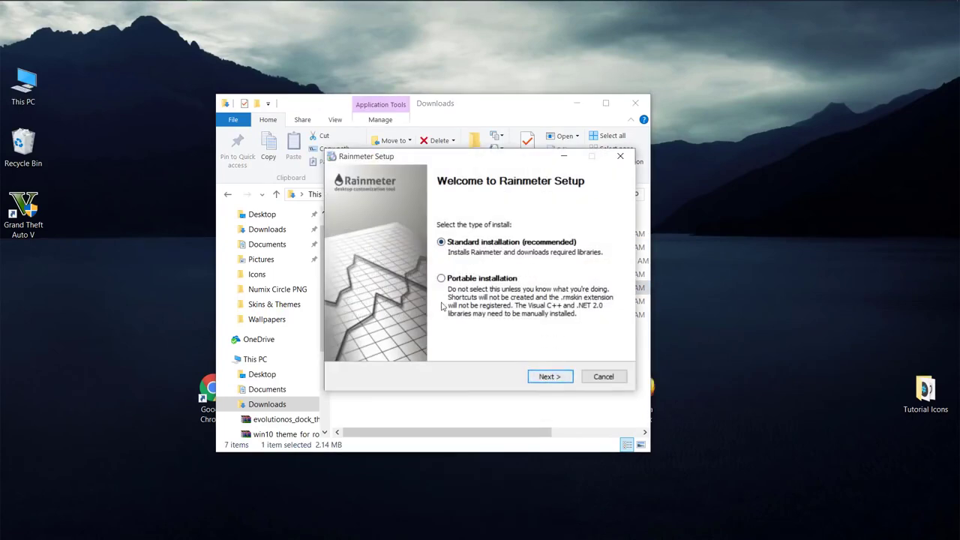
pyautogui.press('Return')
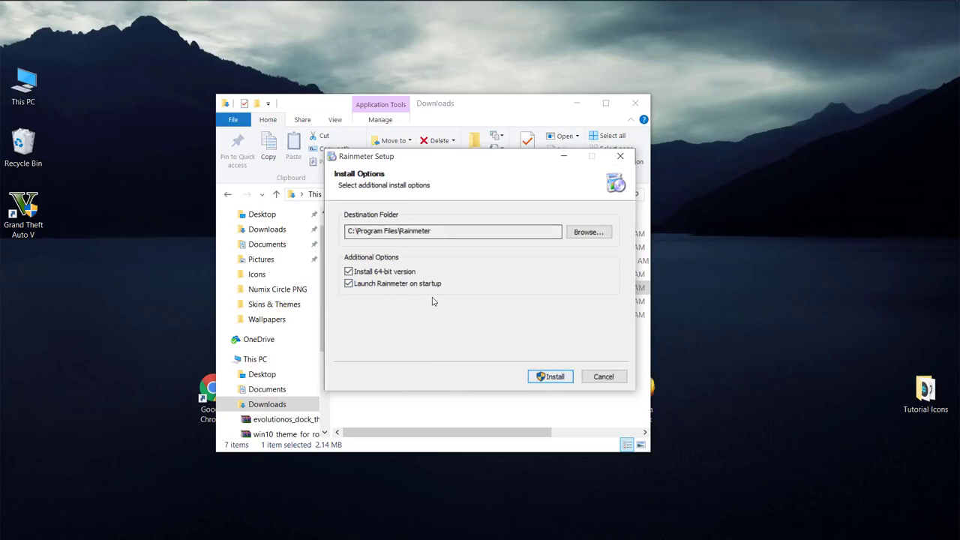
pyautogui.press('Return')
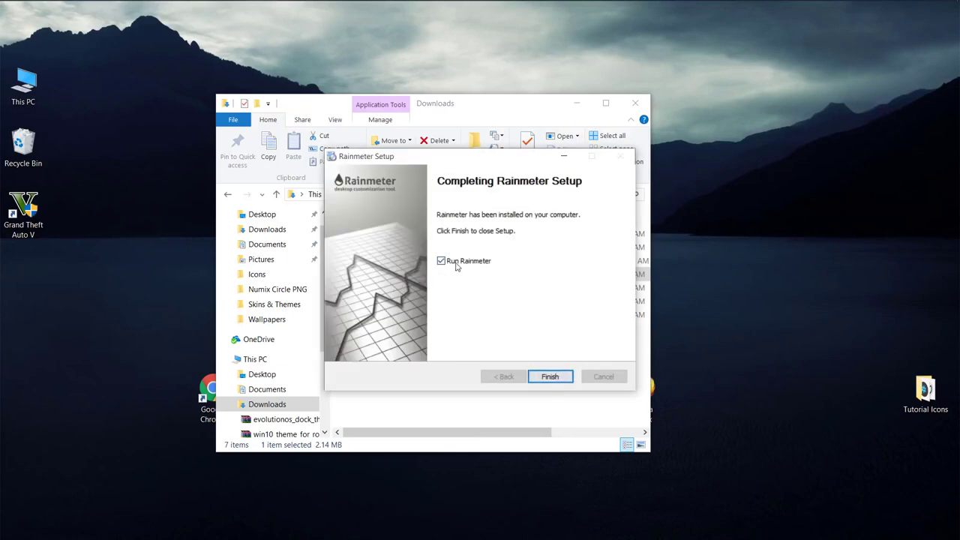
pyautogui.press('Return')
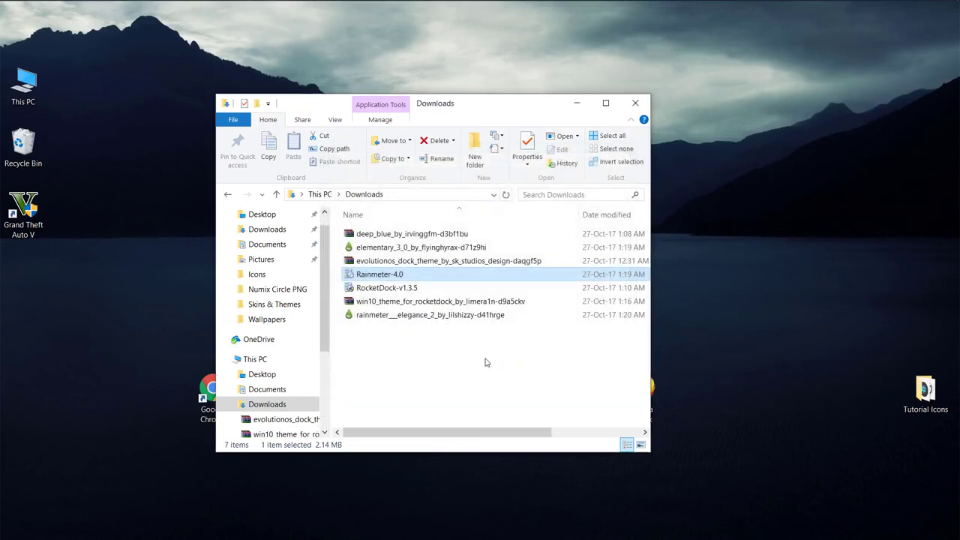
# Unload Rainmeter's default illustro System and Disks skins from the desktop.
pyautogui.rightClick(881, 88)
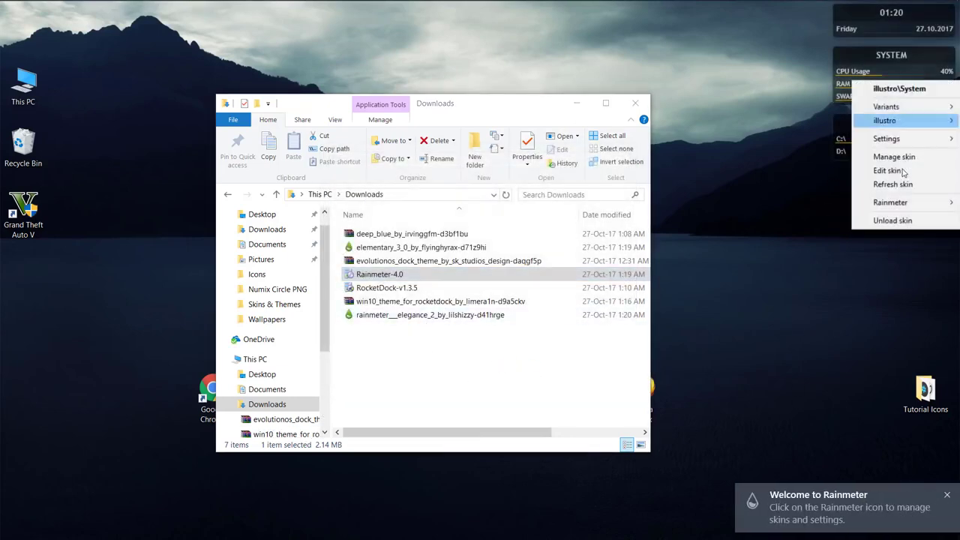
pyautogui.click(906, 217)
pyautogui.rightClick(885, 145)
pyautogui.click(903, 283)
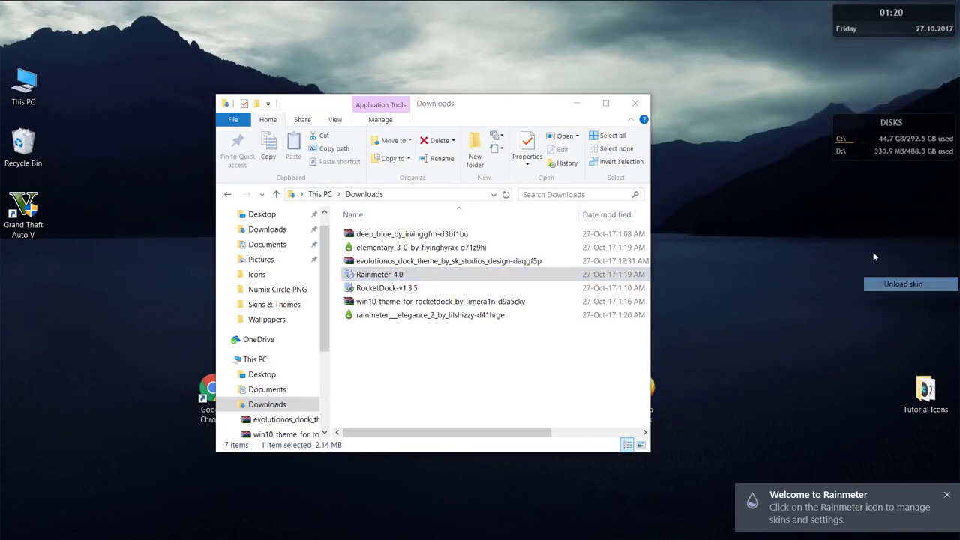
# Unload the clock skin from the desktop and install the Elementary and Elegance 2 skin packages from the Downloads folder.
pyautogui.rightClick(860, 25)
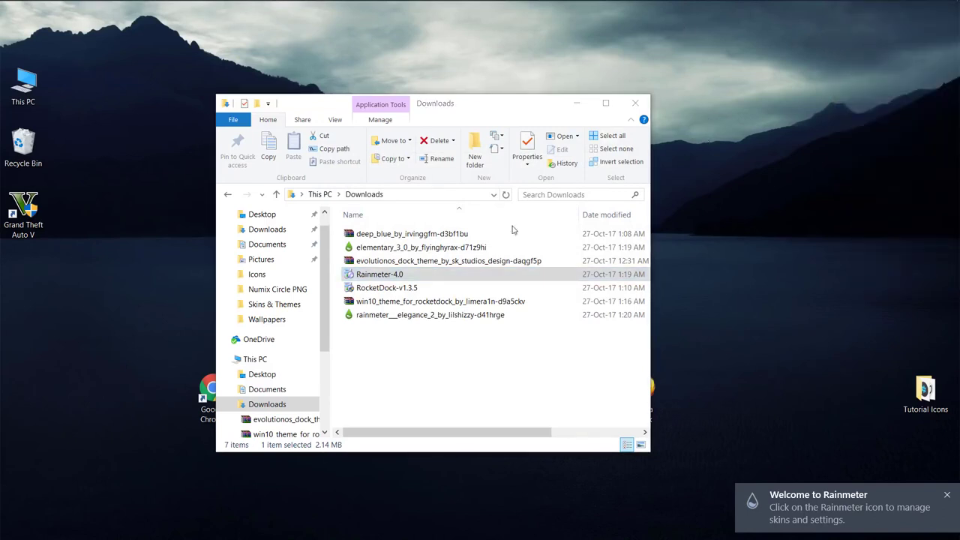
pyautogui.click(372, 251)
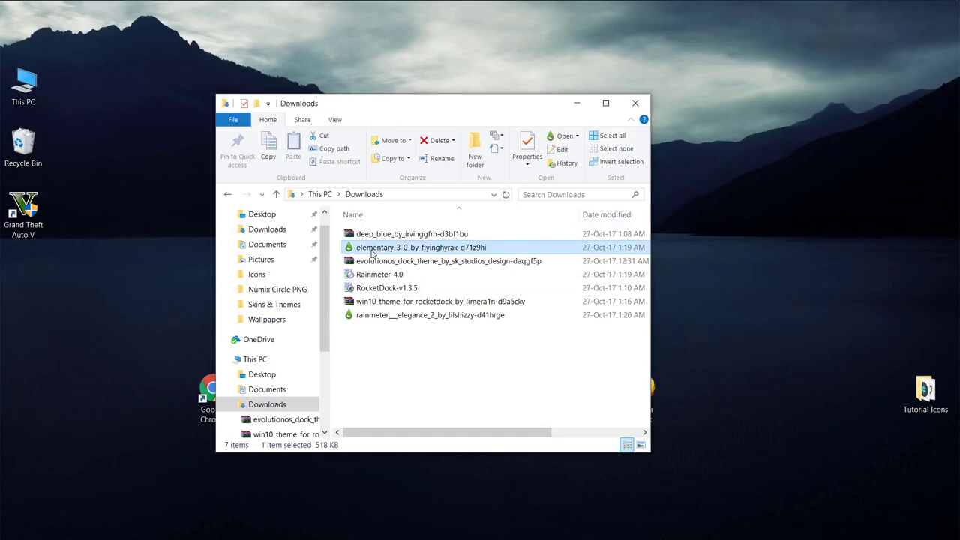
pyautogui.doubleClick(371, 253)
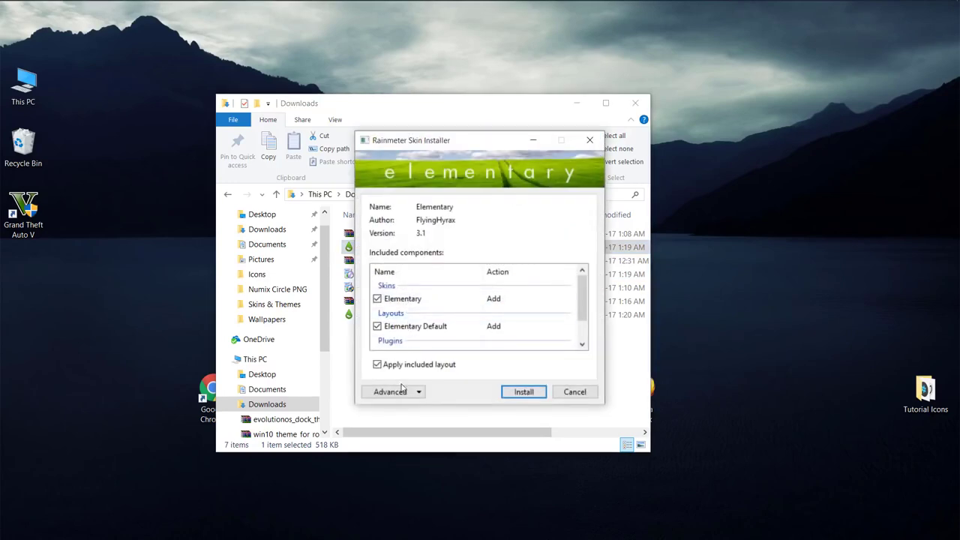
pyautogui.click(516, 396)
pyautogui.doubleClick(403, 290)
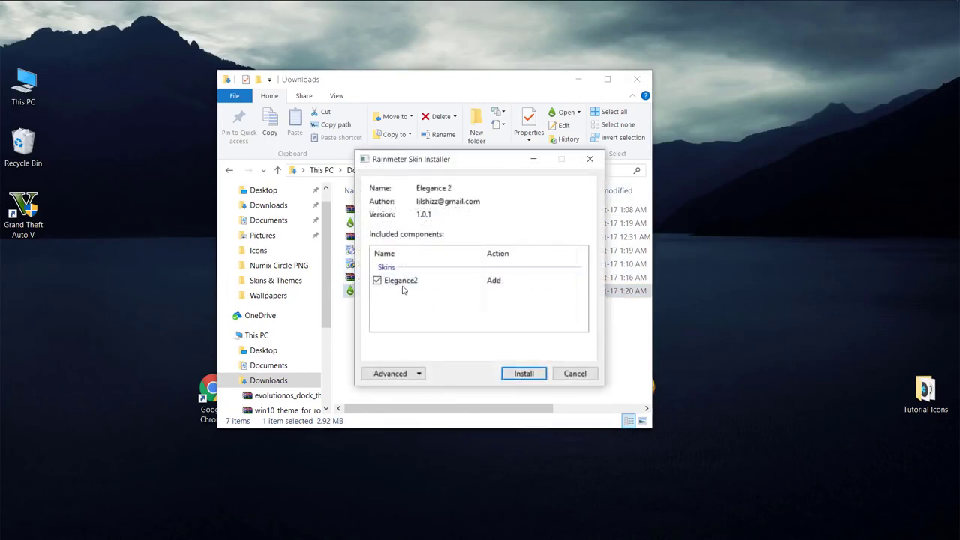
pyautogui.press('Return')
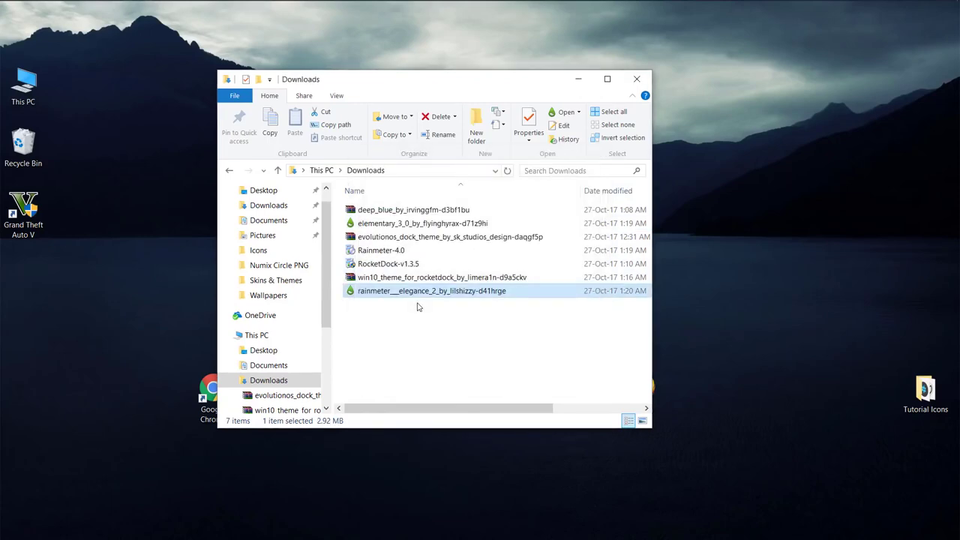
# Minimize the Downloads window, switch to Chrome and download the EvolutionOS Numix Dock Theme from its DeviantArt page.
pyautogui.click(578, 79)
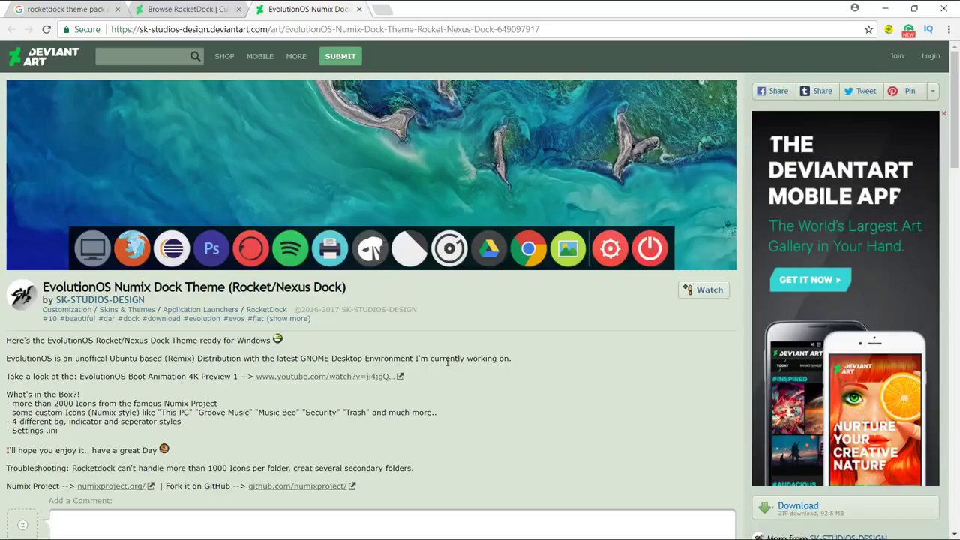
pyautogui.scroll(-4, 463, 301)
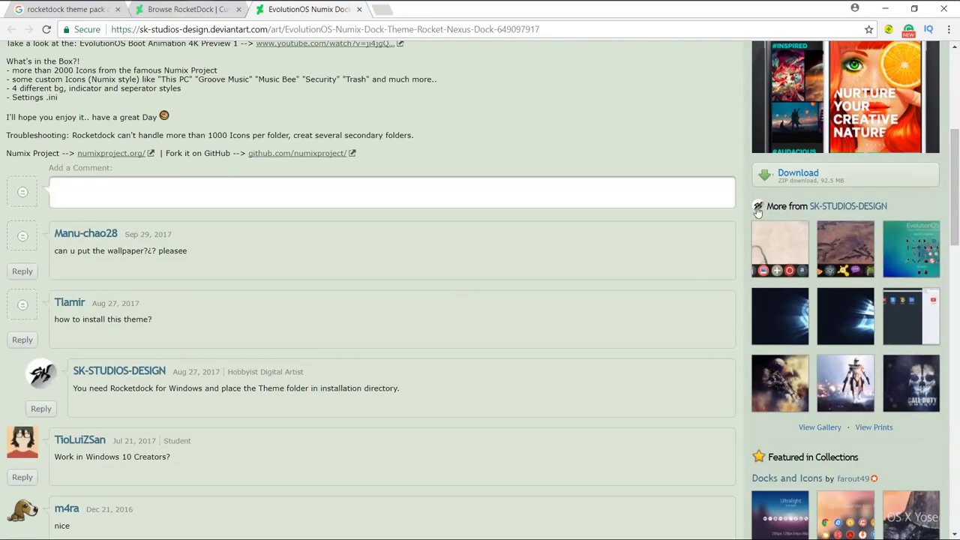
pyautogui.click(799, 178)
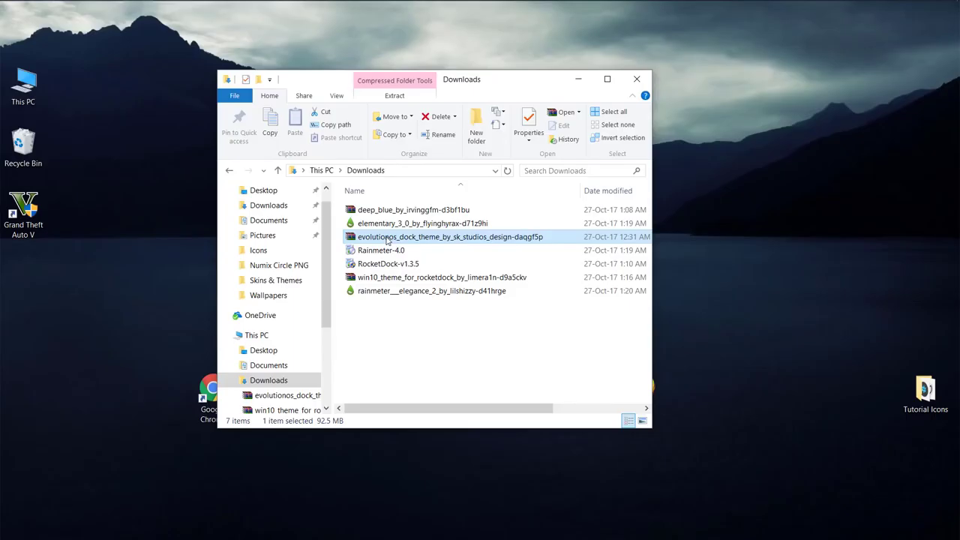
# Extract the EvolutionOS Dock Theme folder from its downloaded archive to the desktop and close the archive and Downloads windows.
pyautogui.doubleClick(390, 239)
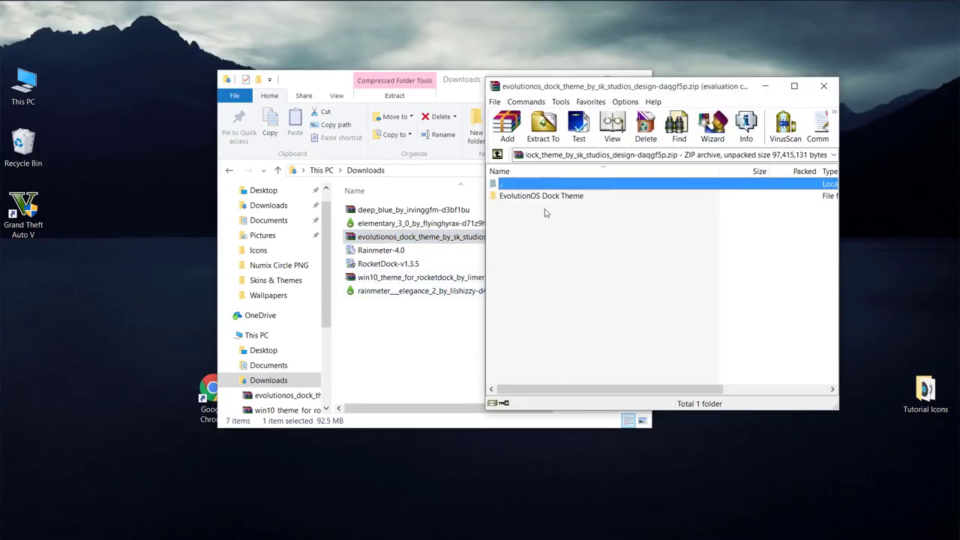
pyautogui.click(546, 199)
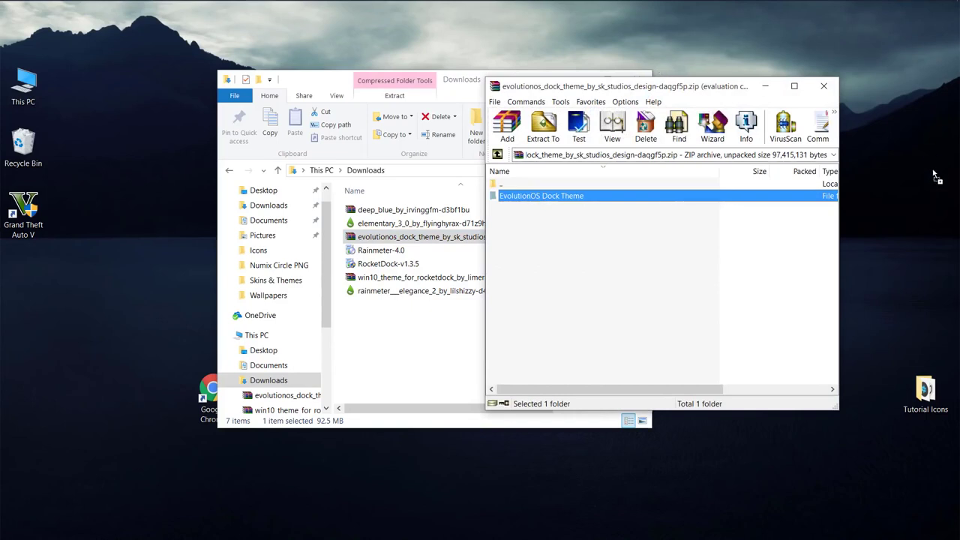
pyautogui.moveTo(936, 176); pyautogui.dragTo(921, 224)
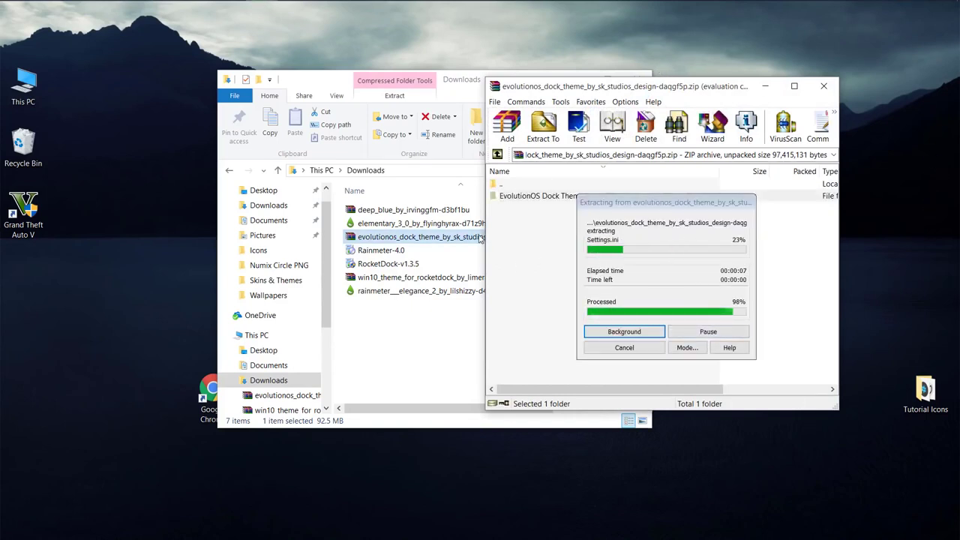
pyautogui.click(823, 87)
pyautogui.click(635, 82)
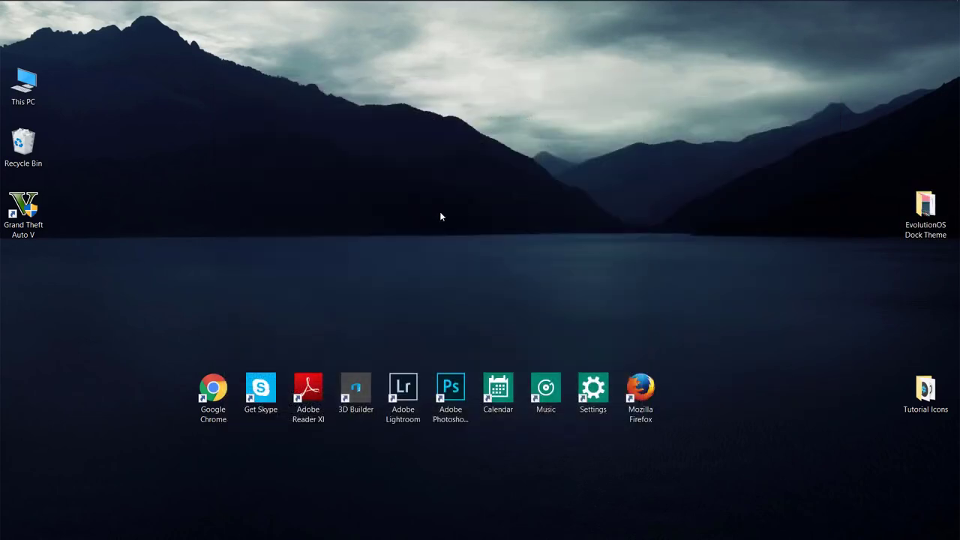
# Open RocketDock's Icons folder under Program Files (x86) on Local Disk (C:).
pyautogui.doubleClick(23, 84)
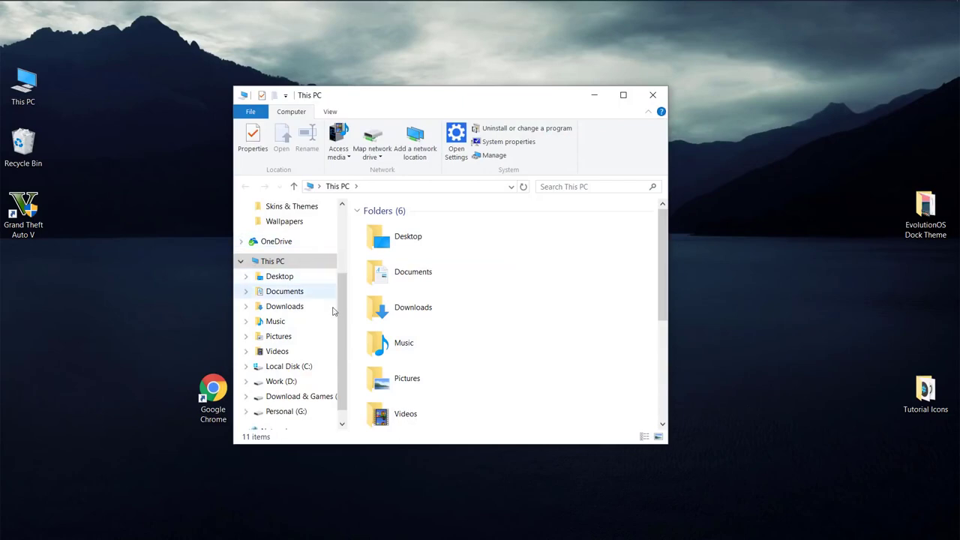
pyautogui.scroll(-1, 279, 296)
pyautogui.scroll(-3, 450, 343)
pyautogui.doubleClick(420, 266)
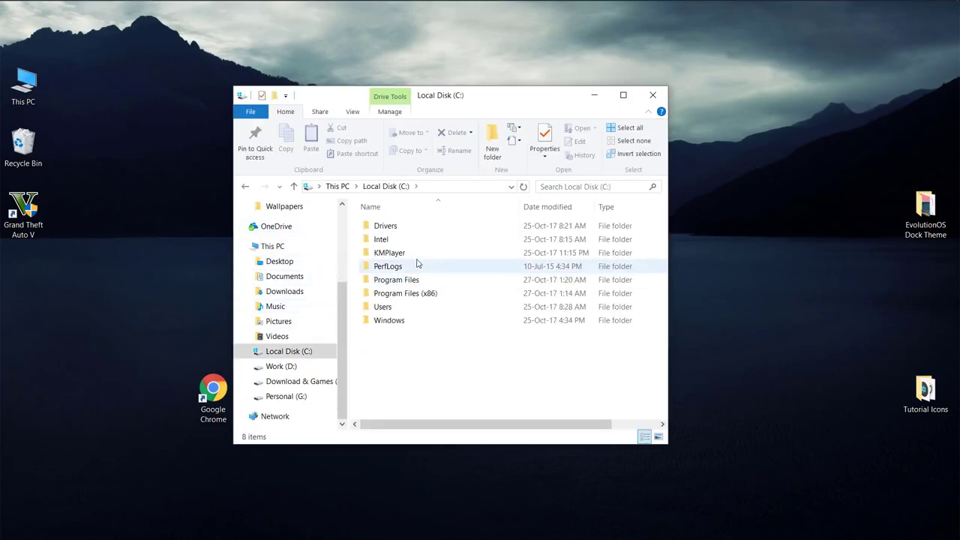
pyautogui.doubleClick(409, 295)
pyautogui.scroll(-4, 409, 299)
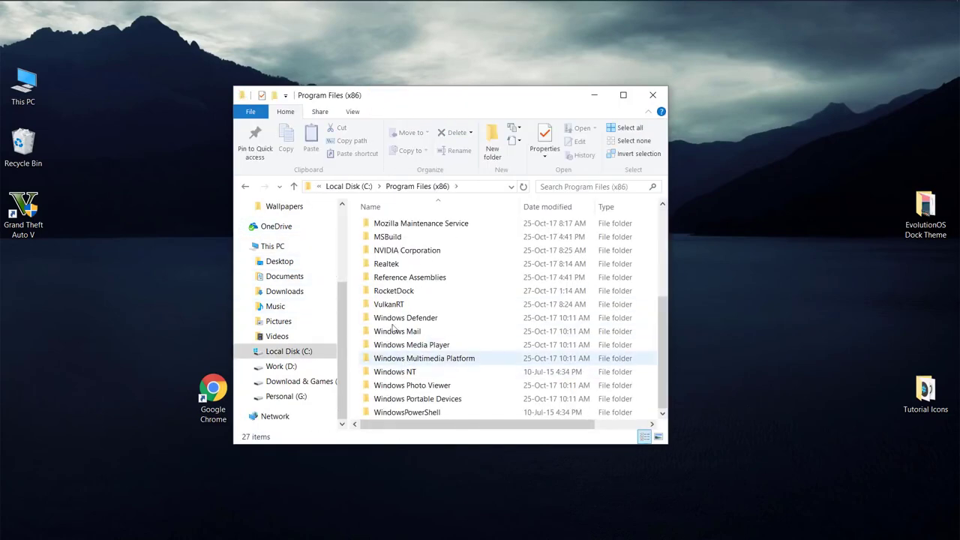
pyautogui.doubleClick(390, 297)
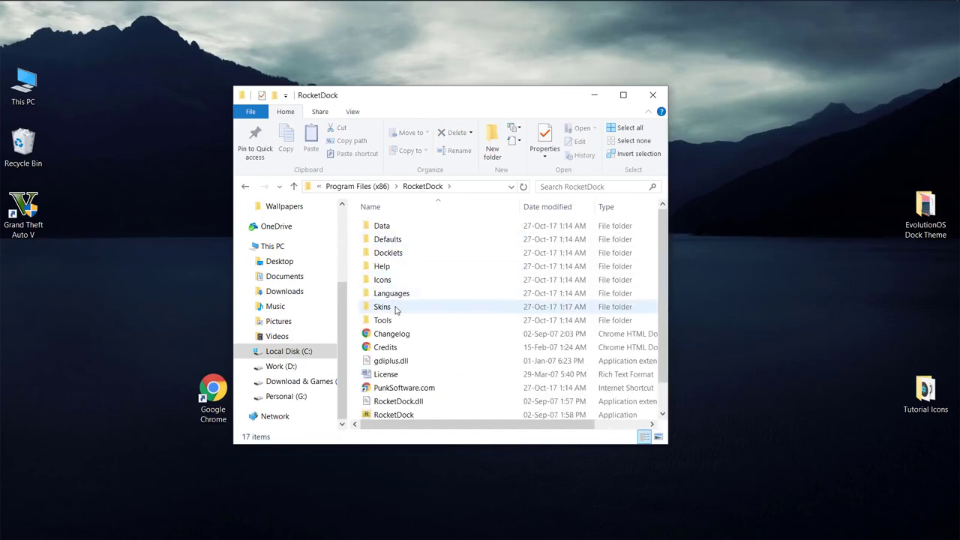
pyautogui.doubleClick(384, 280)
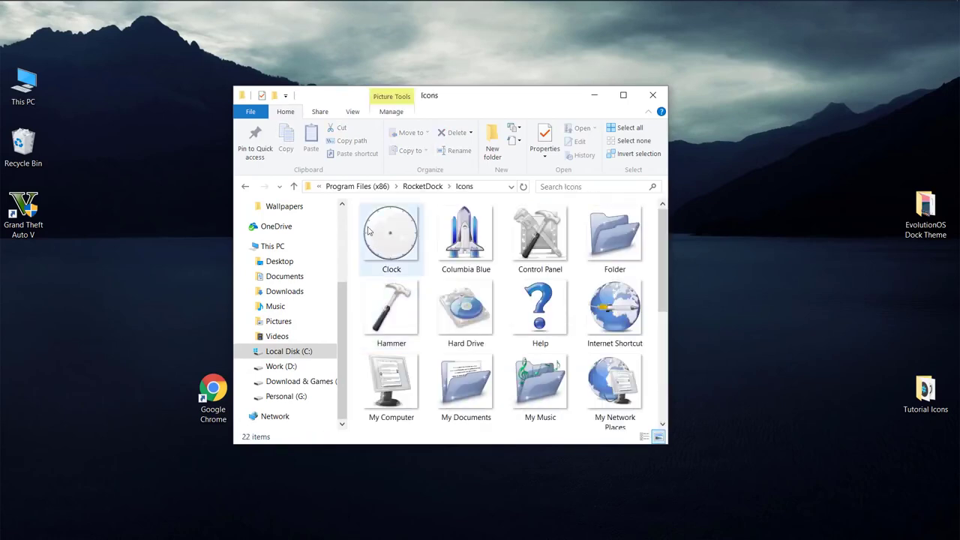
# Open the EvolutionOS Dock Theme folder from the desktop and arrange its window side by side with the Icons window.
pyautogui.doubleClick(926, 216)
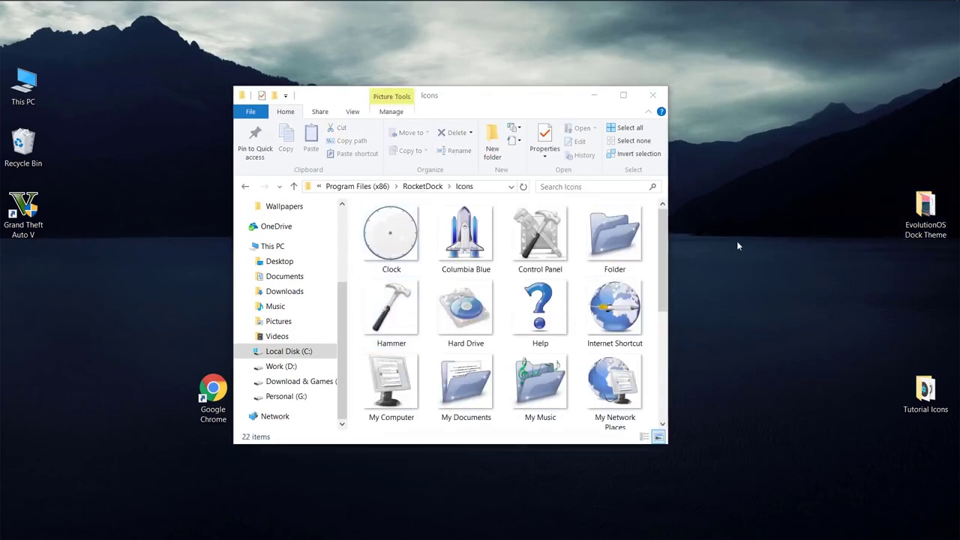
pyautogui.moveTo(407, 105); pyautogui.dragTo(741, 93)
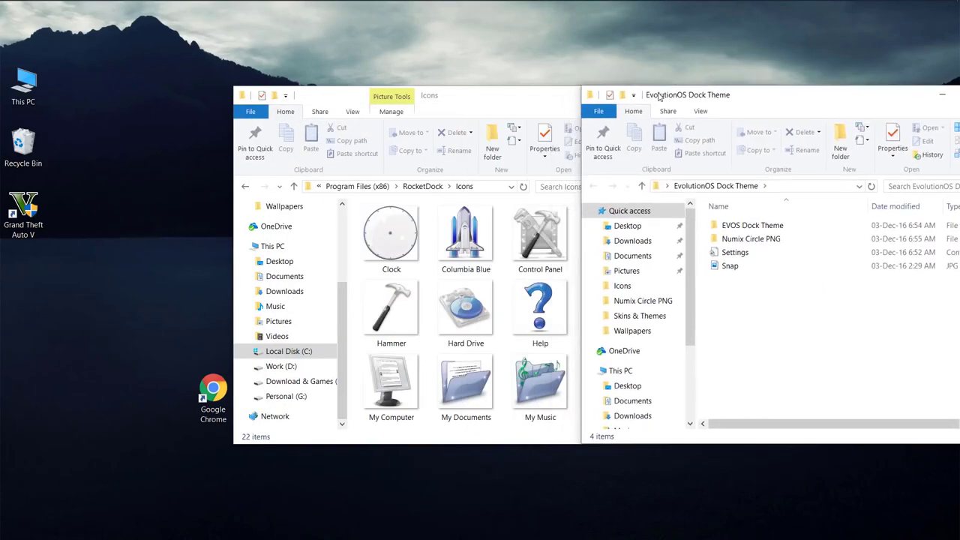
pyautogui.moveTo(447, 96); pyautogui.dragTo(262, 96)
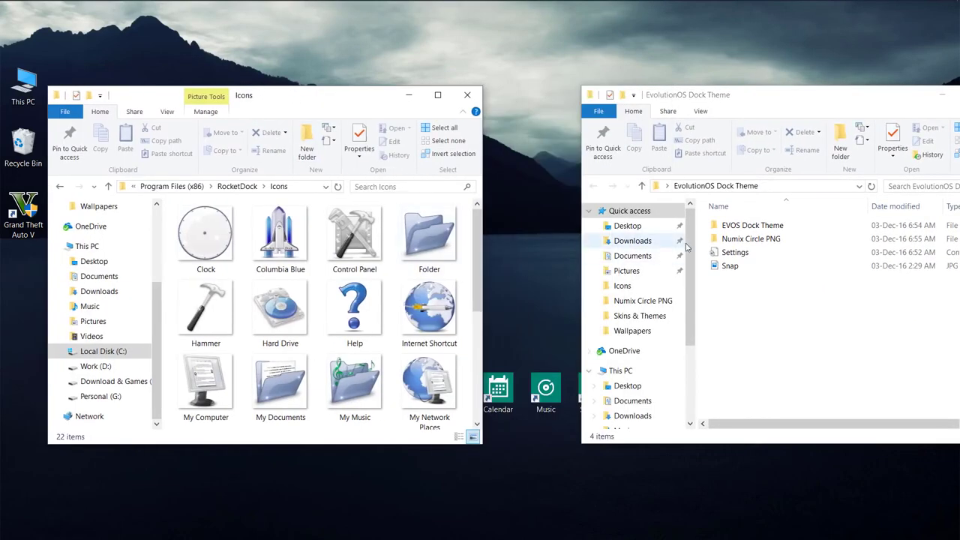
# Look inside the EVOS Dock Theme folder, then return to the parent folder and select Numix Circle PNG.
pyautogui.click(747, 241)
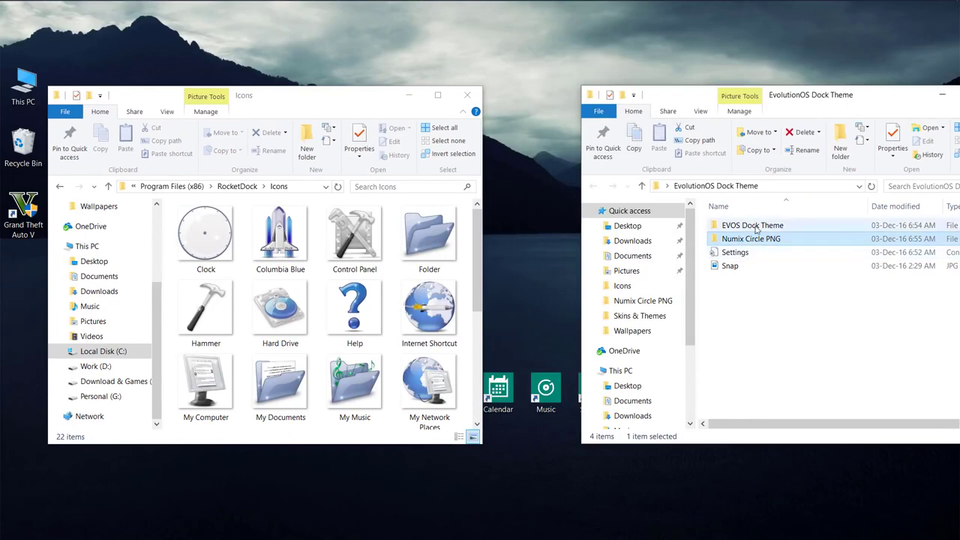
pyautogui.doubleClick(756, 227)
pyautogui.click(594, 187)
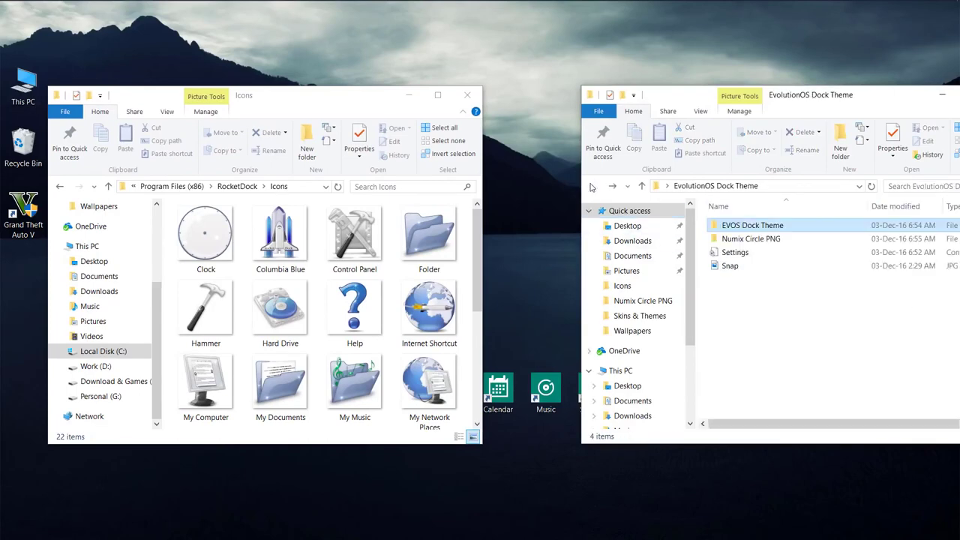
pyautogui.click(743, 239)
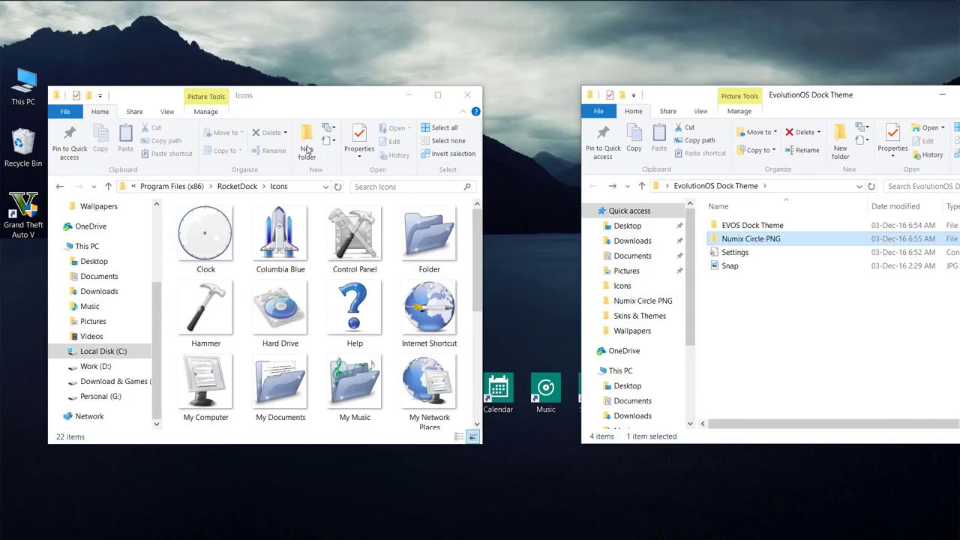
# Create a folder named Numix Icons 01 in RocketDock's Icons folder, granting administrator permission, and open it.
pyautogui.moveTo(308, 150); pyautogui.dragTo(353, 247)
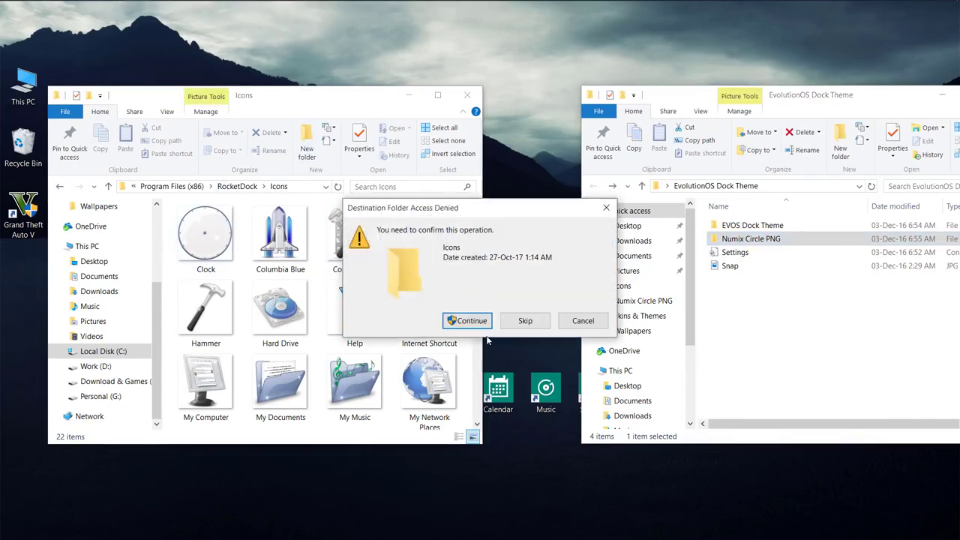
pyautogui.click(469, 321)
pyautogui.press('F2')
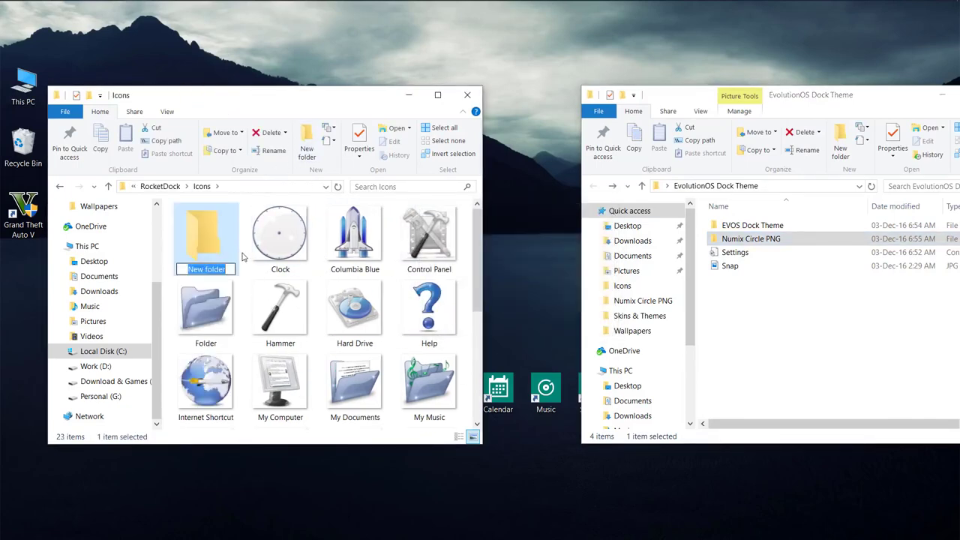
pyautogui.write('M')
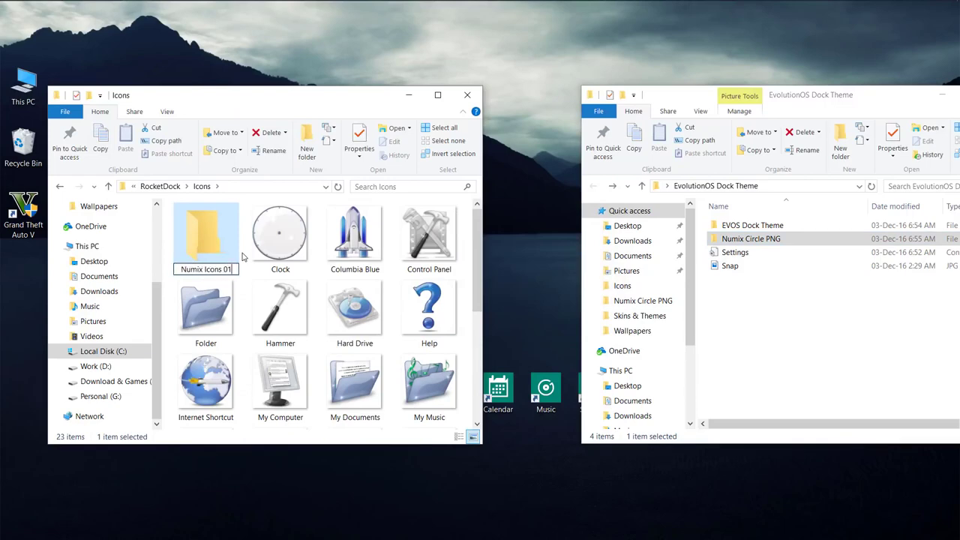
pyautogui.press('Return')
pyautogui.press('Return')
# Copy the Numix Circle PNG icons from 0ad_192x192 through internet-news-reader_192x192 into Numix Icons 01, granting administrator permission.
pyautogui.doubleClick(812, 237)
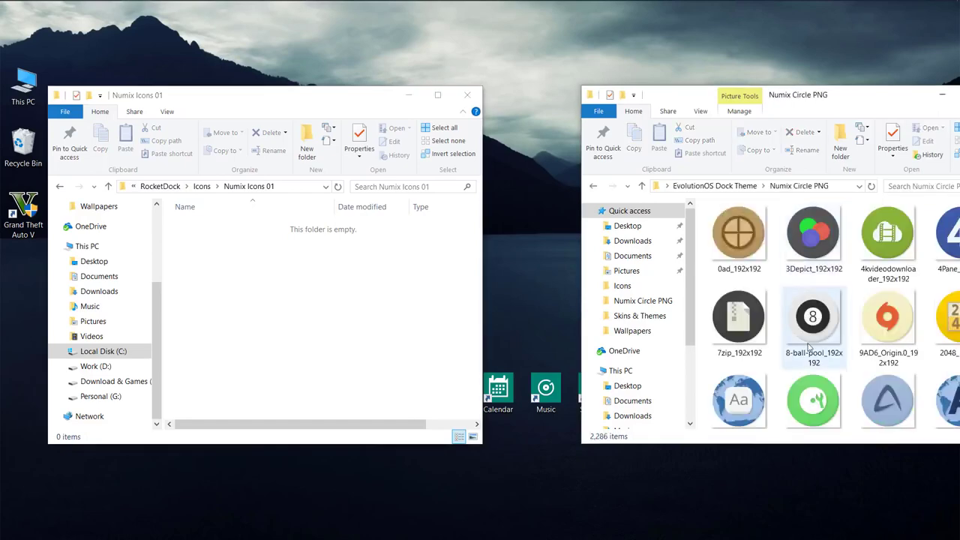
pyautogui.moveTo(750, 95); pyautogui.dragTo(409, 65)
pyautogui.click(398, 202)
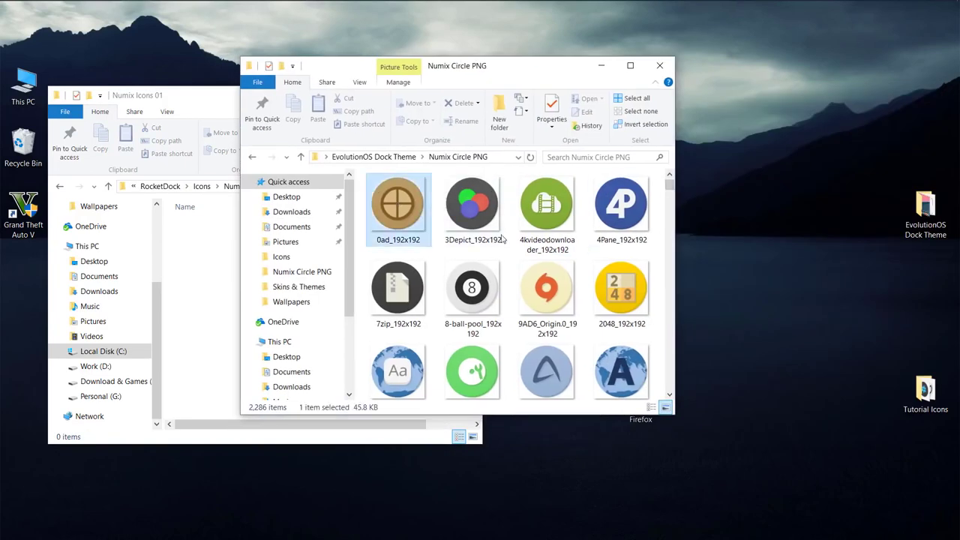
pyautogui.moveTo(670, 185); pyautogui.dragTo(671, 270)
pyautogui.keyDown('shift'); pyautogui.click(622, 289); pyautogui.keyUp('shift')
pyautogui.keyDown('shift'); pyautogui.click(638, 282); pyautogui.keyUp('shift')
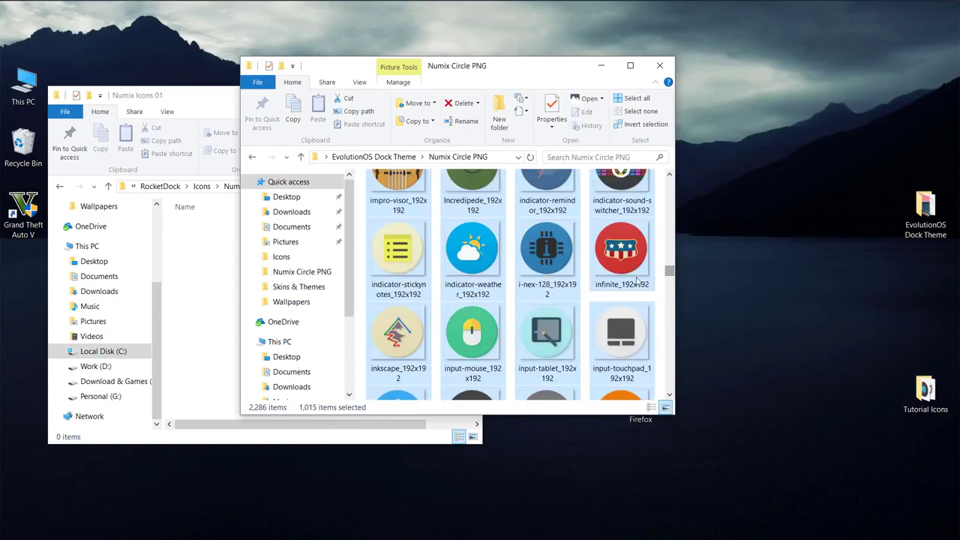
pyautogui.keyDown('shift'); pyautogui.click(614, 396); pyautogui.keyUp('shift')
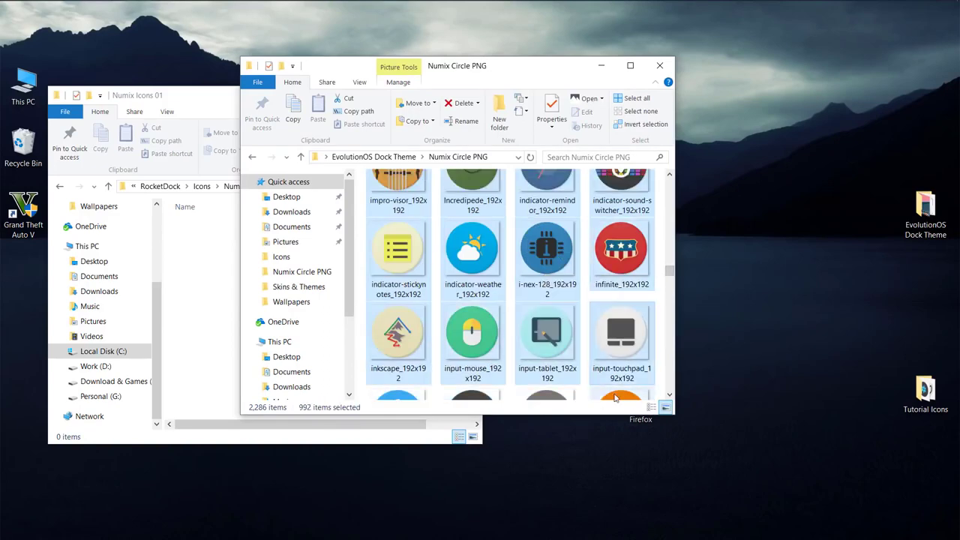
pyautogui.keyDown('shift'); pyautogui.click(614, 397); pyautogui.keyUp('shift')
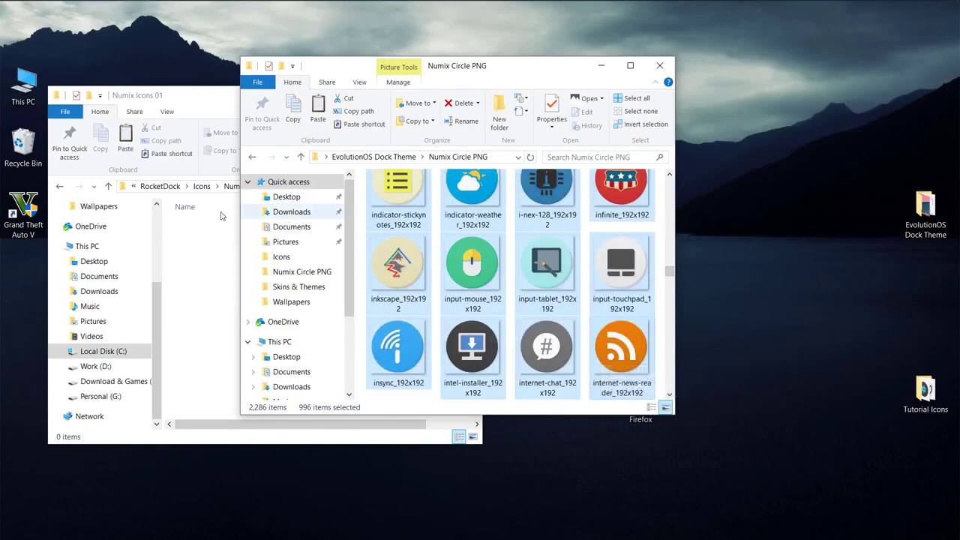
pyautogui.click(220, 216)
pyautogui.hotkey('ctrl', 'v')
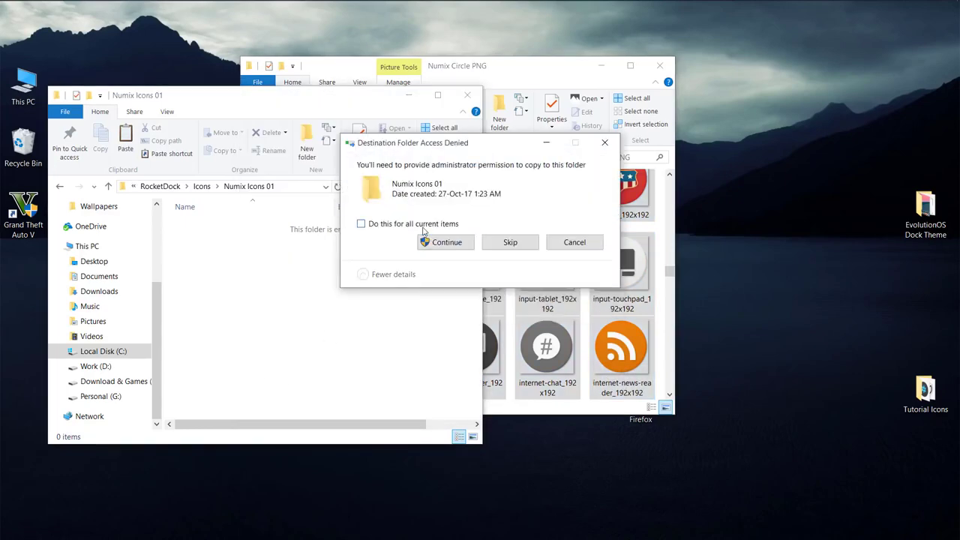
pyautogui.click(442, 242)
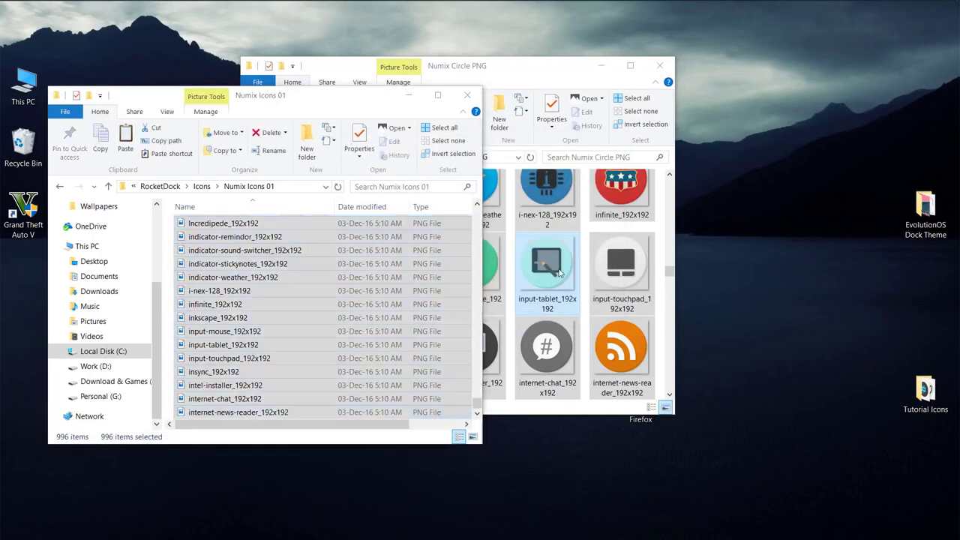
# Select and copy the Numix Circle PNG icons from internet-telephony_192x192 through xterm-color_192x192.
pyautogui.click(546, 263)
pyautogui.scroll(-3, 643, 220)
pyautogui.scroll(3, 643, 221)
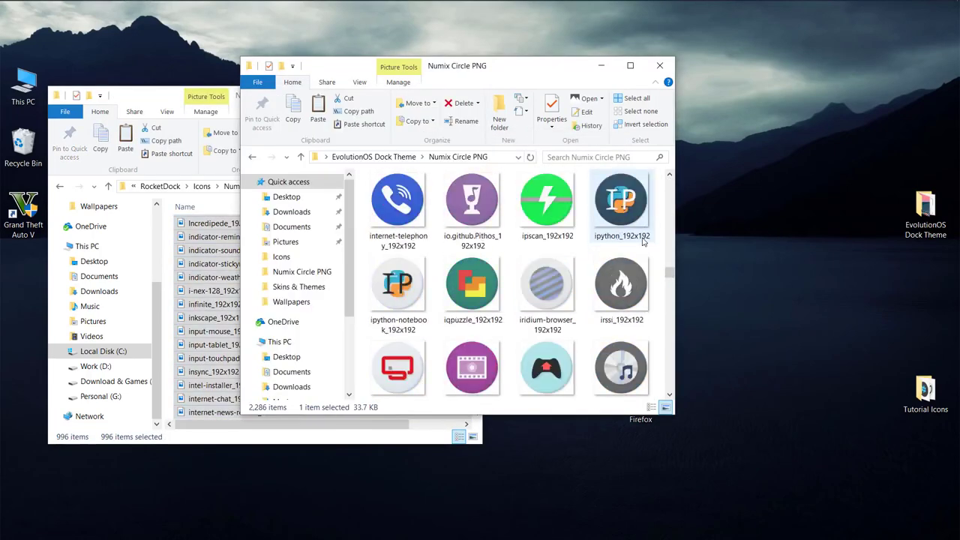
pyautogui.scroll(-3, 643, 246)
pyautogui.scroll(3, 636, 301)
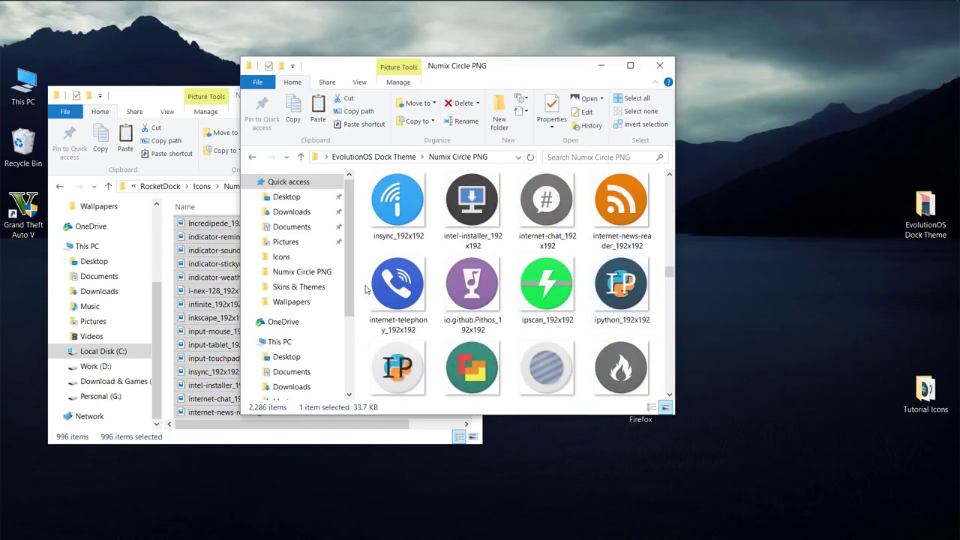
pyautogui.click(398, 284)
pyautogui.moveTo(670, 272); pyautogui.dragTo(643, 387)
pyautogui.keyDown('shift'); pyautogui.click(626, 379); pyautogui.keyUp('shift')
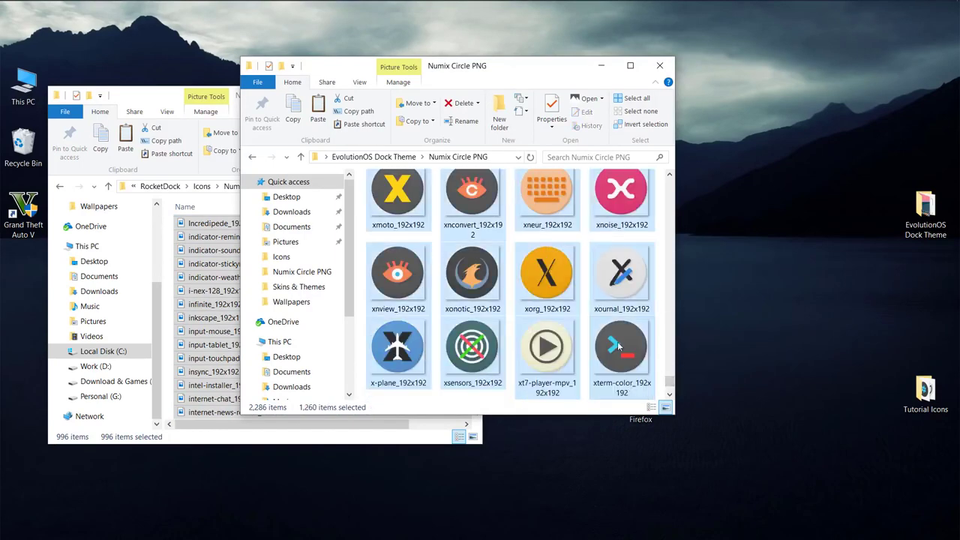
# Create a folder named Numix Icons 02 in RocketDock's Icons folder and open it.
pyautogui.click(60, 186)
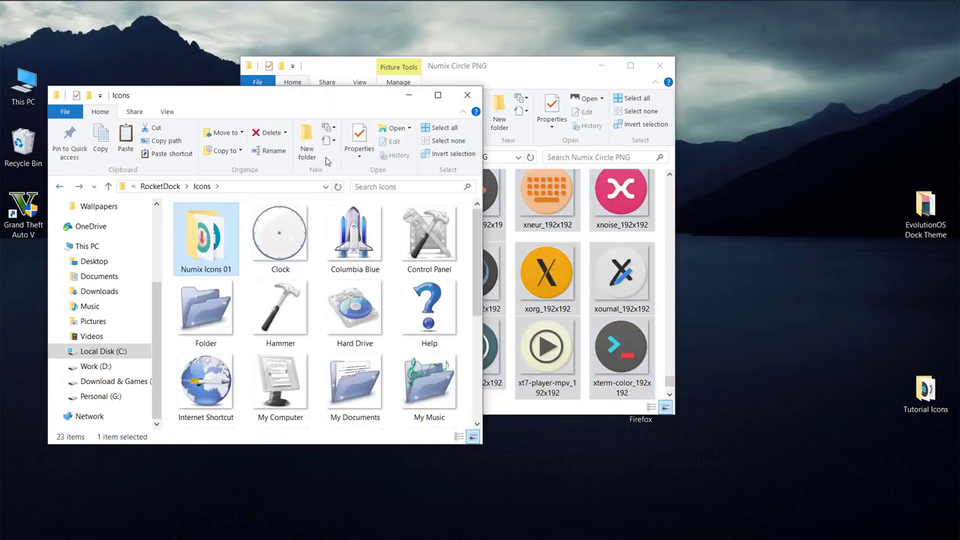
pyautogui.click(307, 142)
pyautogui.press('Return')
pyautogui.write('Nu')
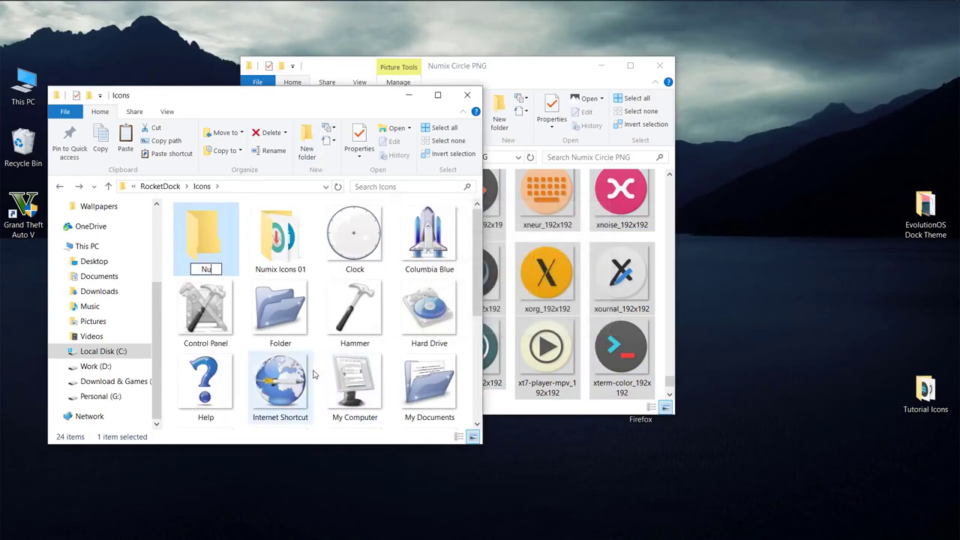
pyautogui.write('mix Icons 0')
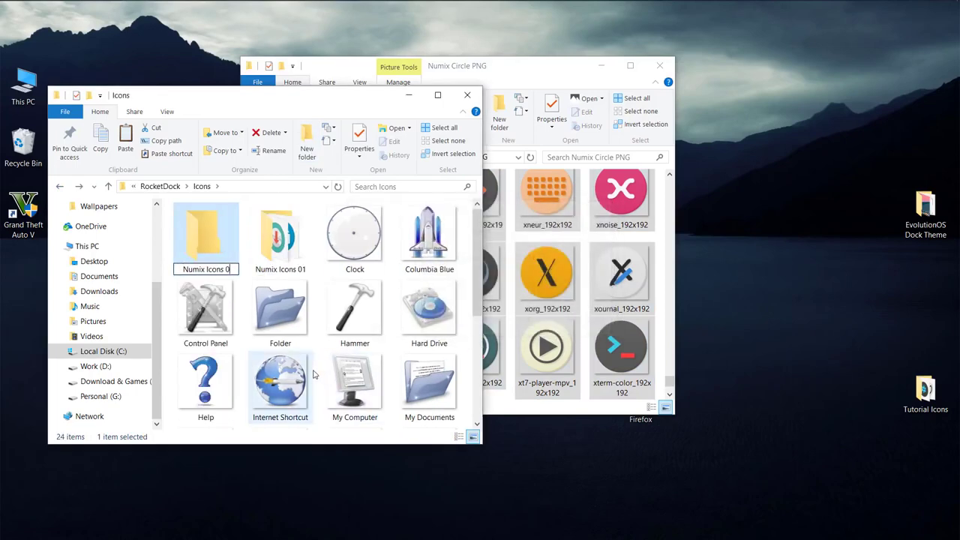
pyautogui.write('2')
pyautogui.press('Return')
pyautogui.press('Return')
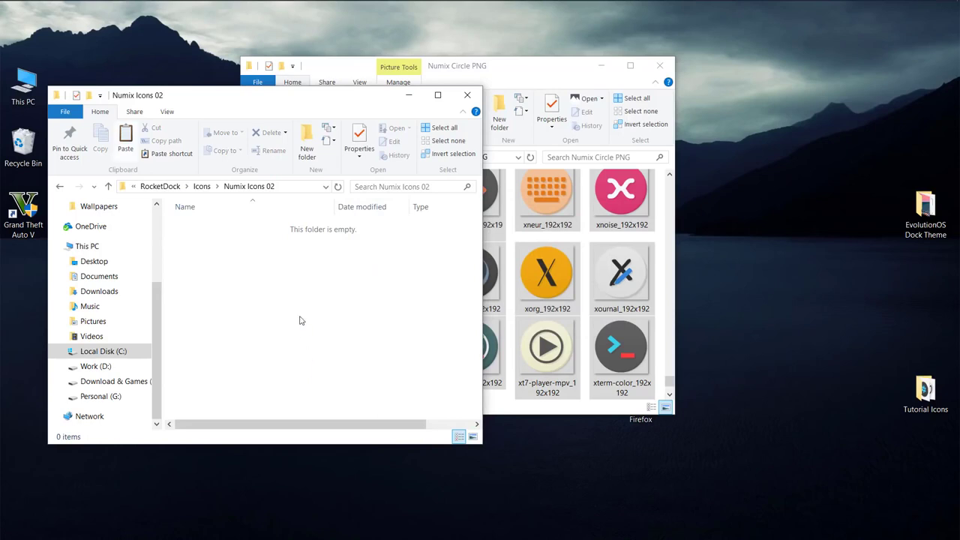
# Paste the copied icons into Numix Icons 02, granting administrator permission, and return to the Icons folder.
pyautogui.hotkey('ctrl', 'v')
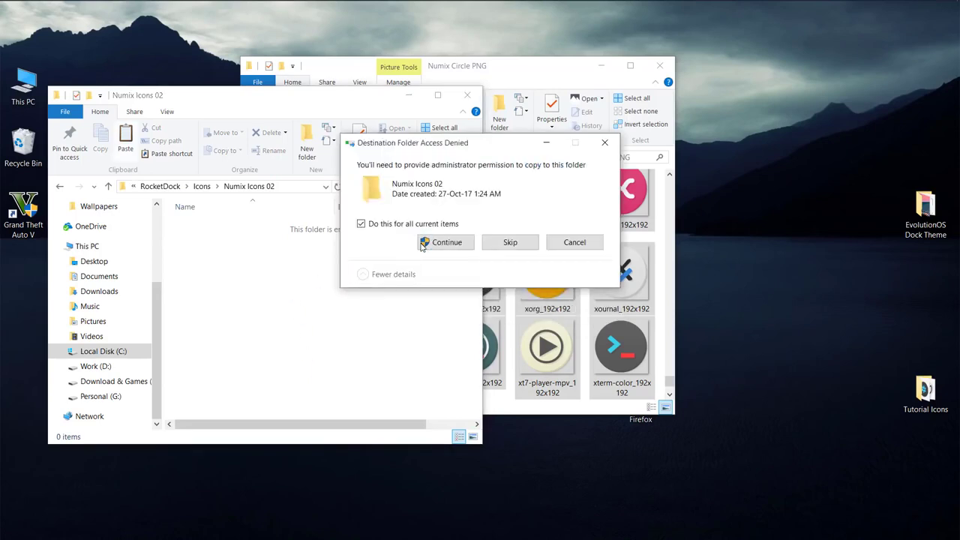
pyautogui.click(424, 245)
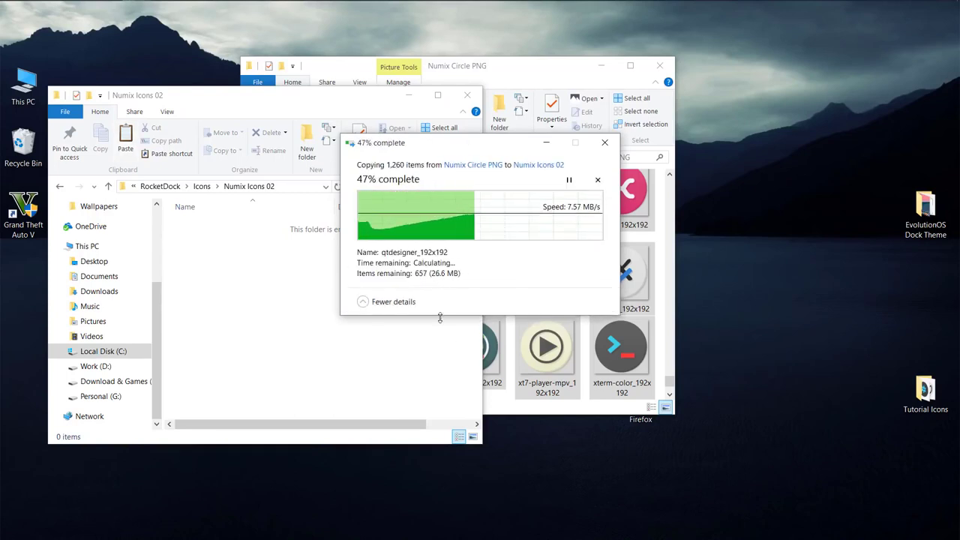
pyautogui.click(60, 188)
# Copy the Tutorial Icons folder from the desktop into RocketDock's Icons folder, granting administrator permission.
pyautogui.click(925, 391)
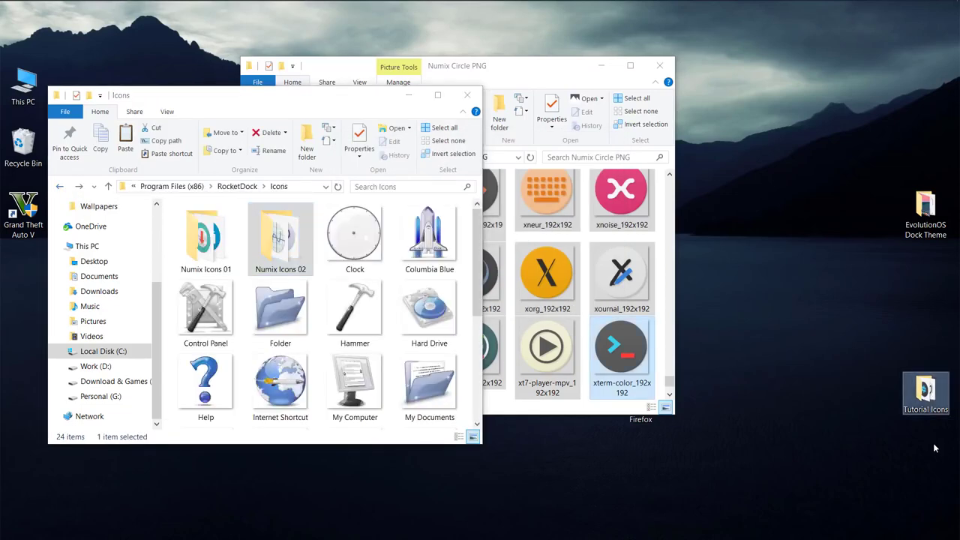
pyautogui.moveTo(925, 392); pyautogui.dragTo(356, 240)
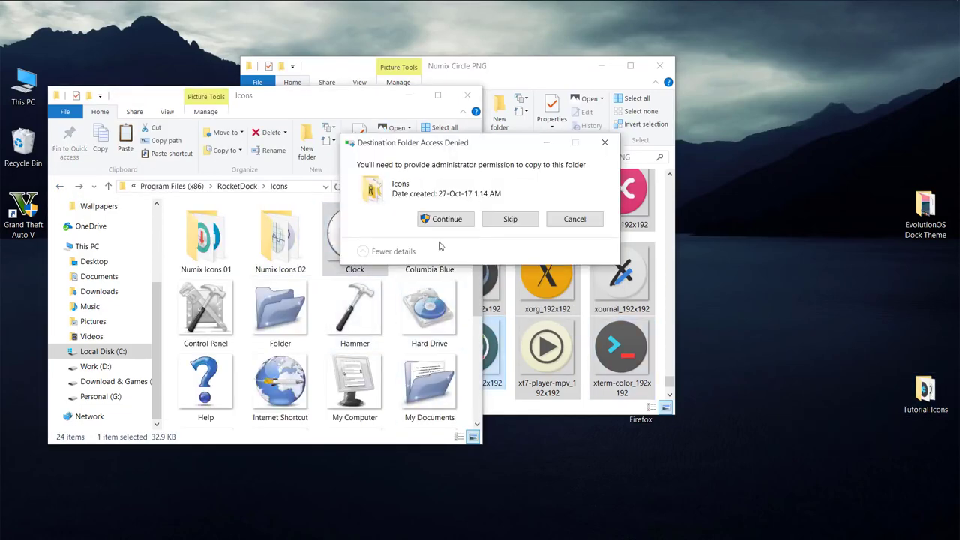
pyautogui.click(445, 220)
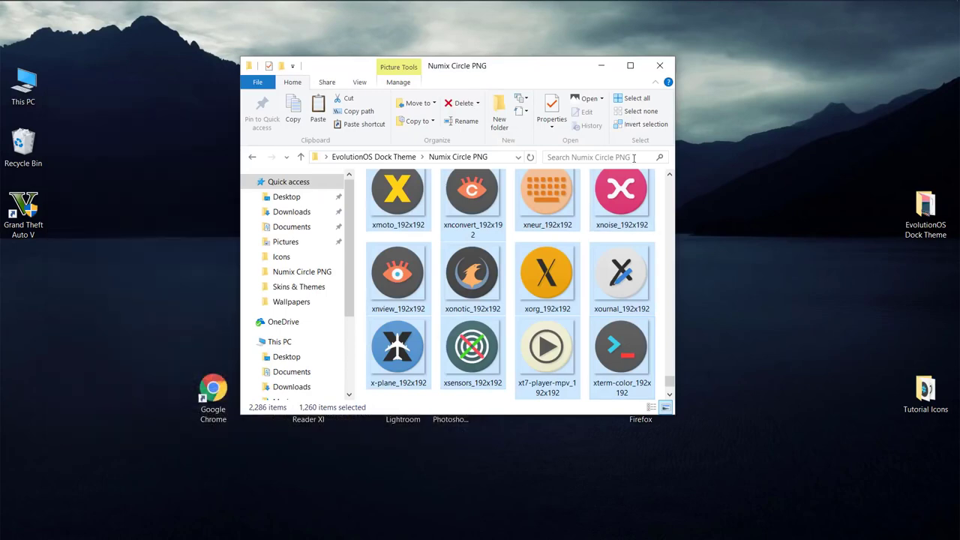
# Close the Numix Circle PNG window and refresh the desktop.
pyautogui.click(661, 69)
pyautogui.rightClick(704, 152)
pyautogui.click(714, 190)
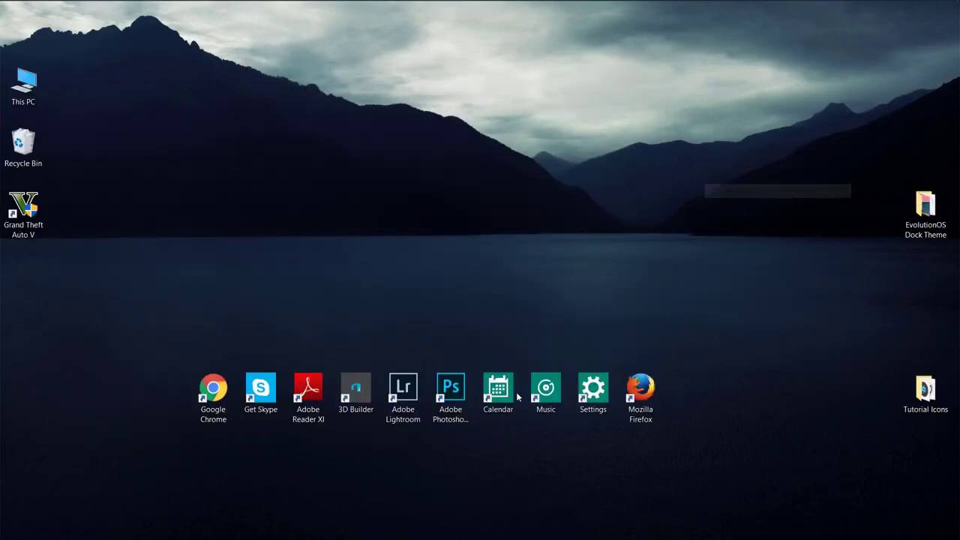
# Change the dock's Get Skype icon to skype_192x192.png from the Tutorial Icons folder.
pyautogui.moveTo(488, 534)
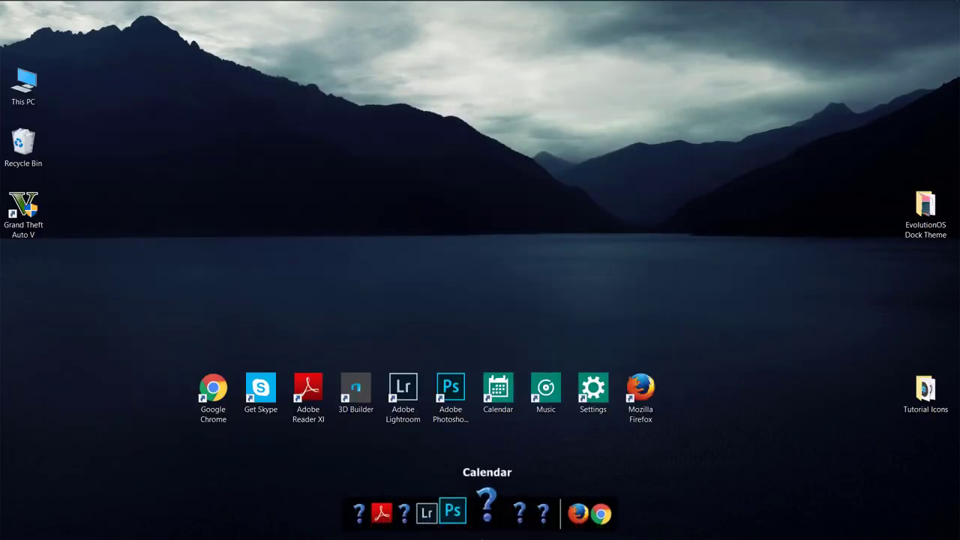
pyautogui.rightClick(369, 513)
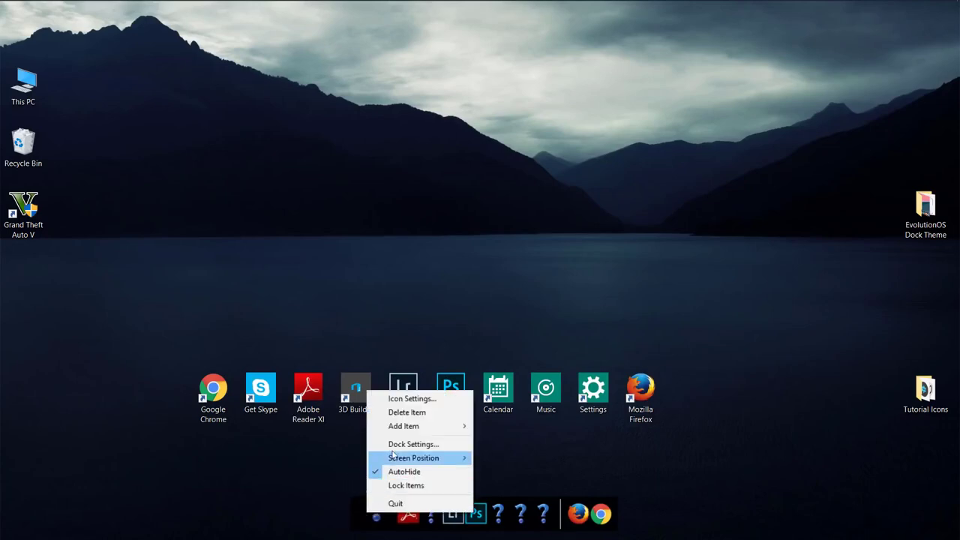
pyautogui.click(412, 399)
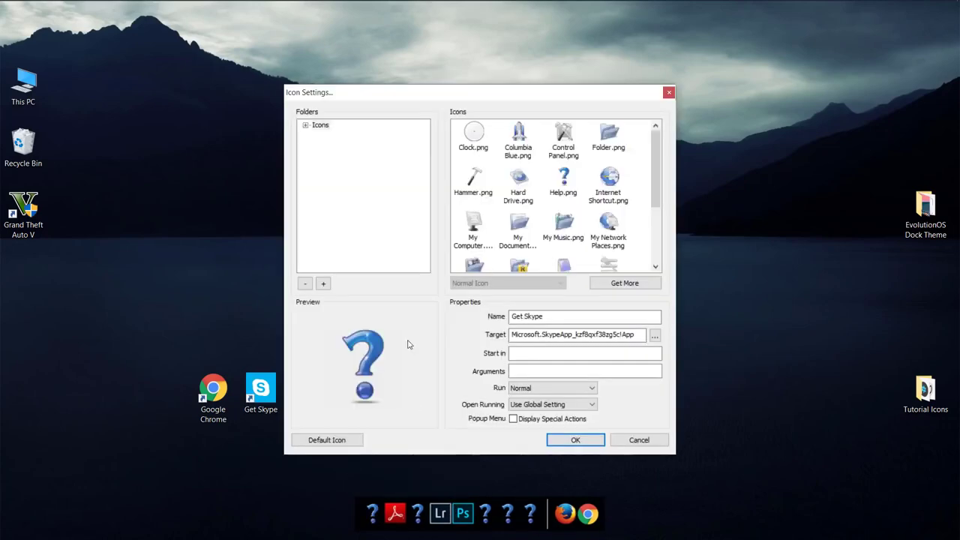
pyautogui.scroll(-3, 611, 207)
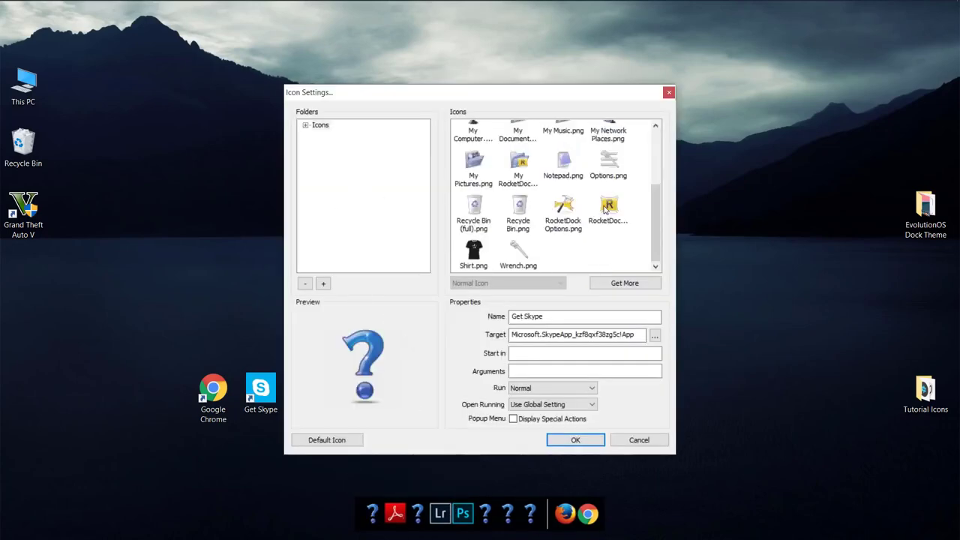
pyautogui.scroll(3, 589, 220)
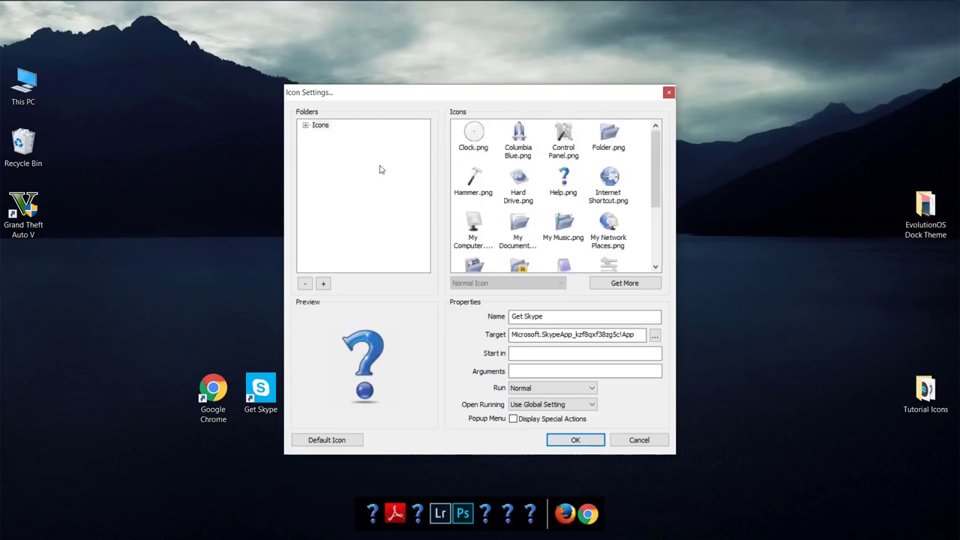
pyautogui.click(305, 126)
pyautogui.click(343, 154)
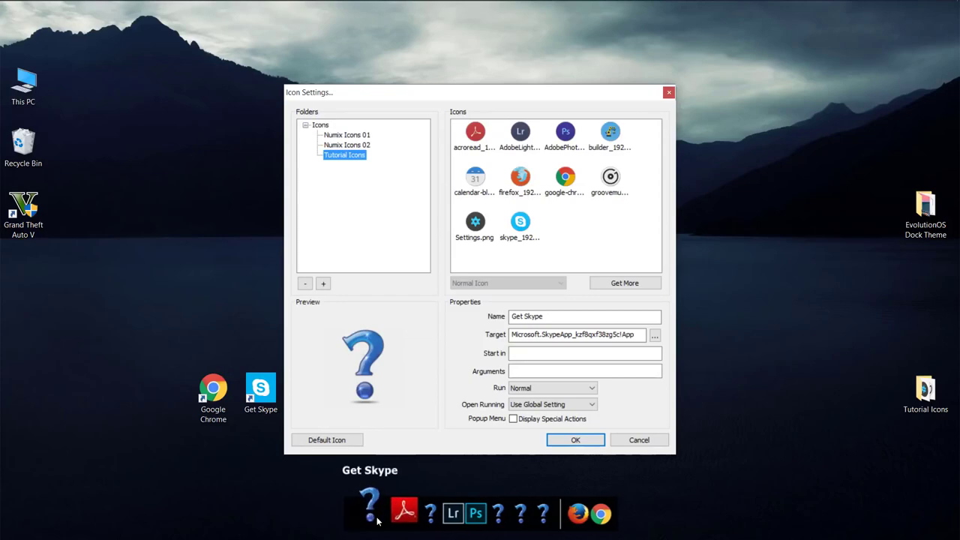
pyautogui.click(521, 225)
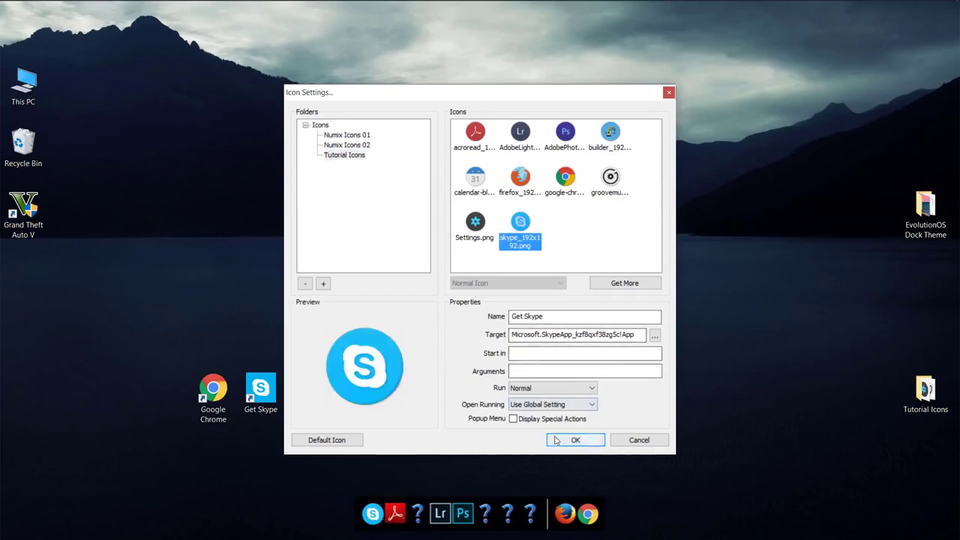
pyautogui.click(552, 440)
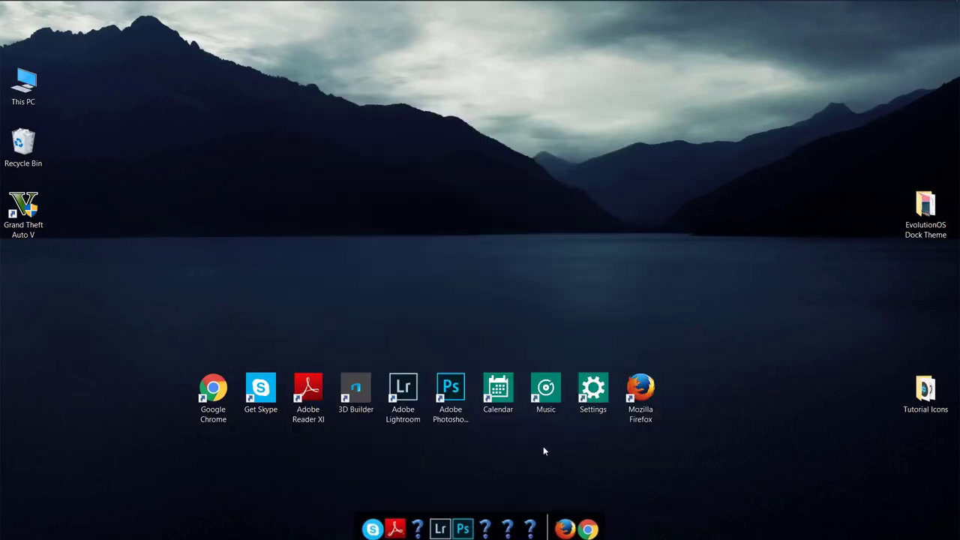
# Change the dock's Adobe Reader XI icon to acroread_192x192.png from the Tutorial Icons folder.
pyautogui.rightClick(390, 510)
pyautogui.click(433, 402)
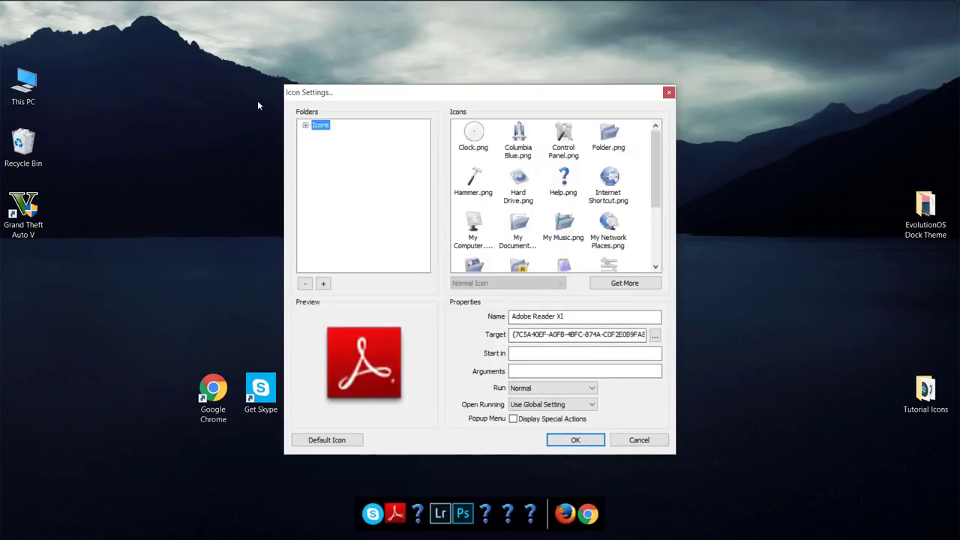
pyautogui.click(477, 136)
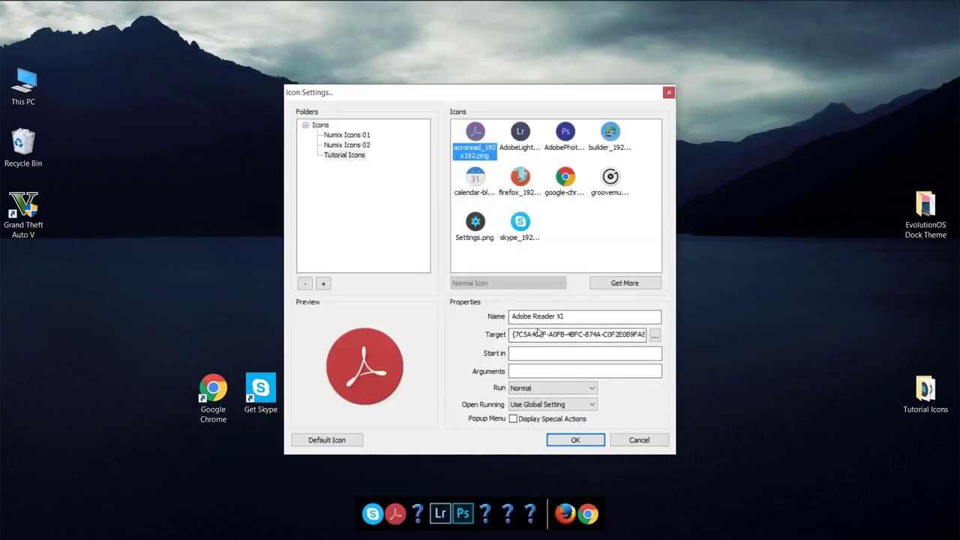
pyautogui.click(559, 440)
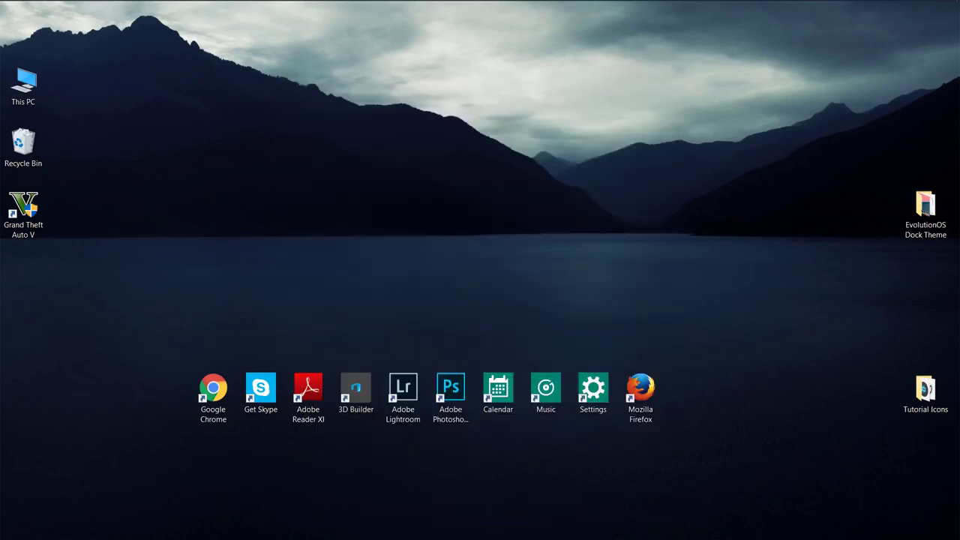
# Change the dock's 3D Builder icon to the builder image from the Tutorial Icons folder.
pyautogui.rightClick(417, 504)
pyautogui.click(377, 317)
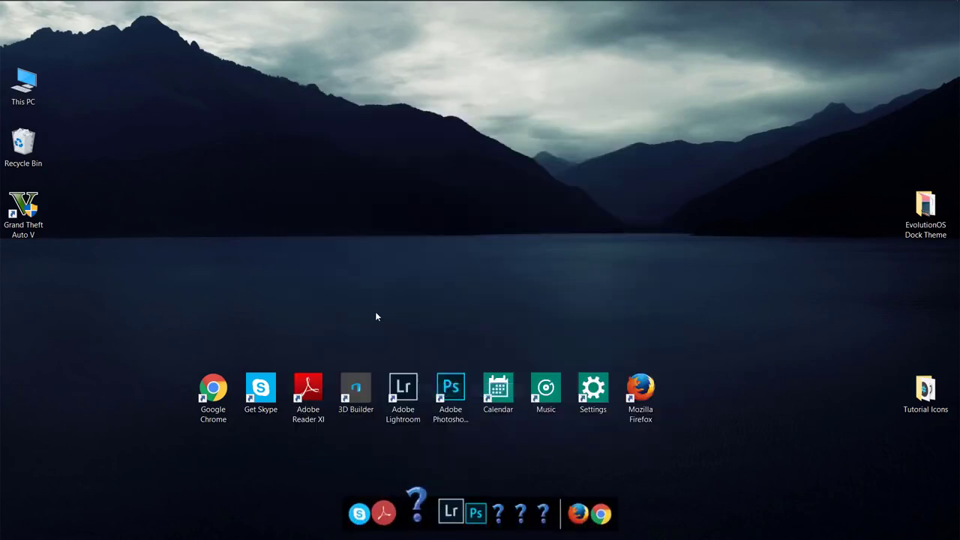
pyautogui.click(611, 139)
pyautogui.click(566, 440)
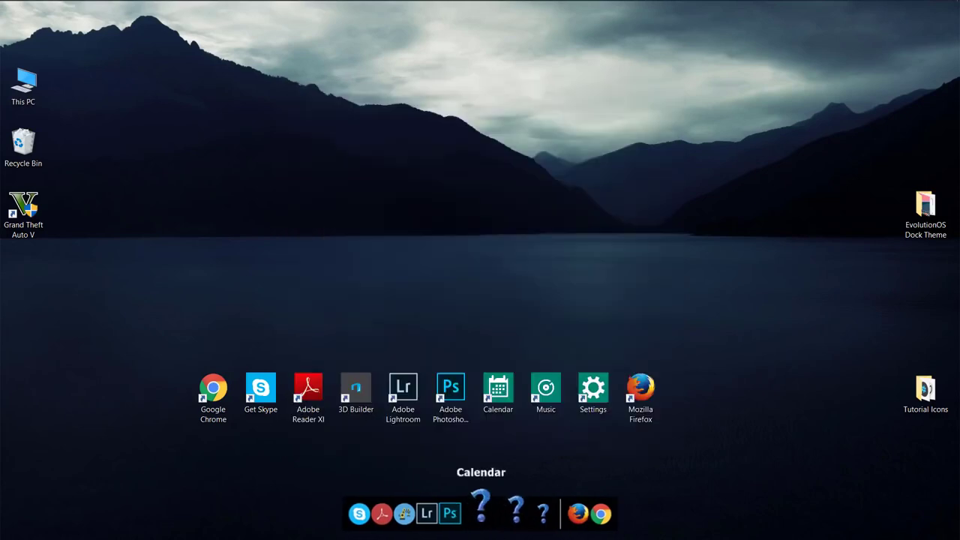
# Change the dock's Adobe Lightroom icon to the round Lightroom image from the Tutorial Icons folder.
pyautogui.rightClick(442, 507)
pyautogui.click(469, 397)
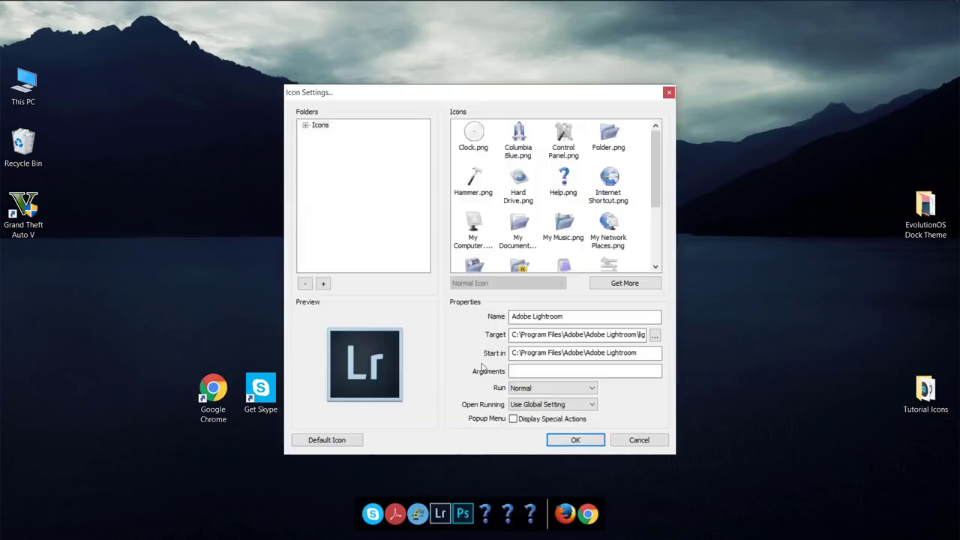
pyautogui.doubleClick(318, 125)
pyautogui.click(343, 152)
pyautogui.click(519, 137)
pyautogui.click(576, 439)
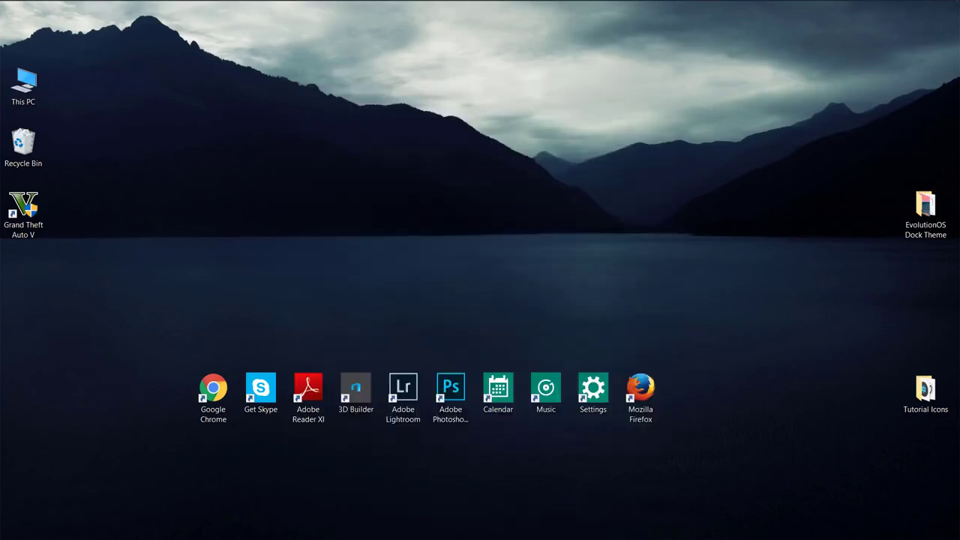
# Change the dock's Adobe Photoshop icon to the round Photoshop image from the Tutorial Icons folder.
pyautogui.moveTo(456, 525)
pyautogui.rightClick(469, 507)
pyautogui.click(488, 461)
pyautogui.rightClick(474, 509)
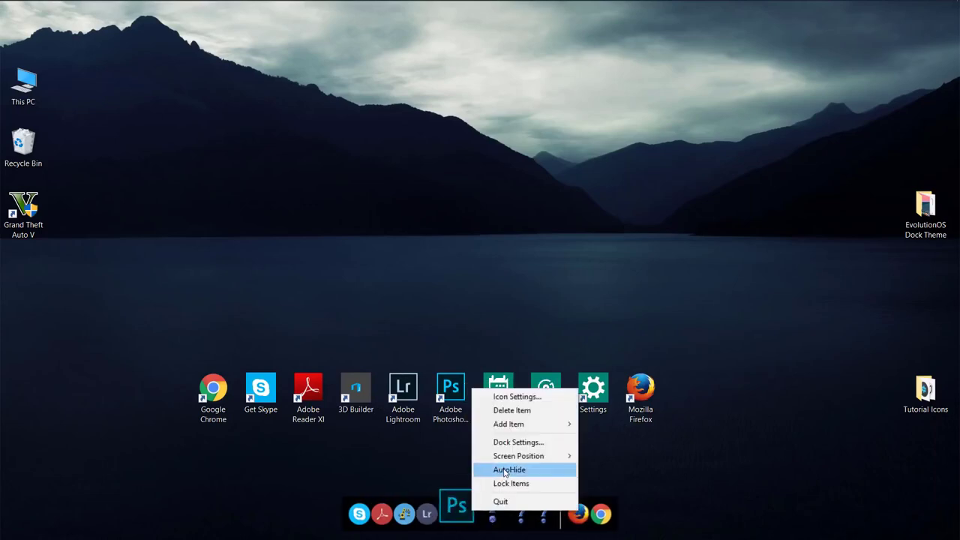
pyautogui.click(517, 396)
pyautogui.doubleClick(319, 125)
pyautogui.click(343, 152)
pyautogui.click(564, 139)
pyautogui.click(576, 442)
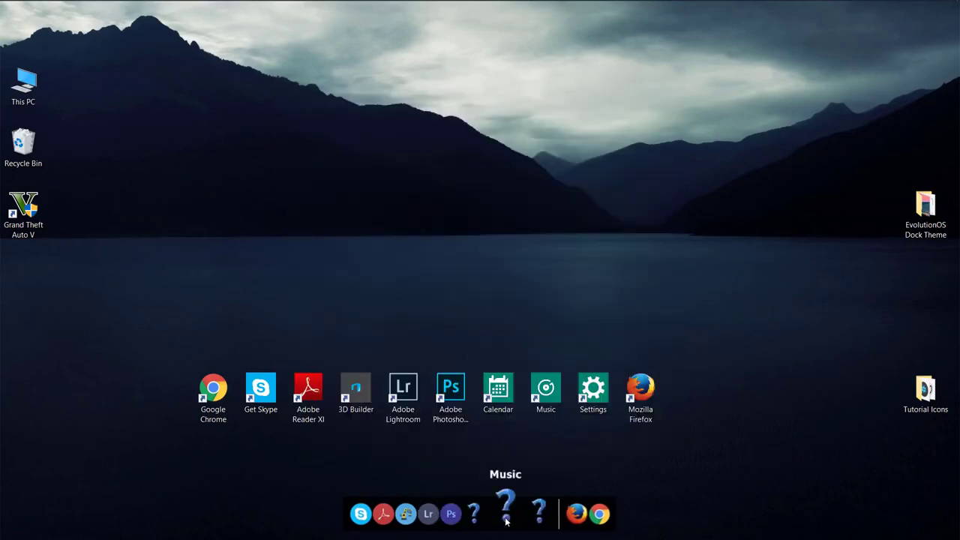
# Change the dock's Calendar icon to the blue calendar image from the Tutorial Icons folder.
pyautogui.rightClick(507, 523)
pyautogui.click(525, 398)
pyautogui.doubleClick(319, 125)
pyautogui.click(344, 155)
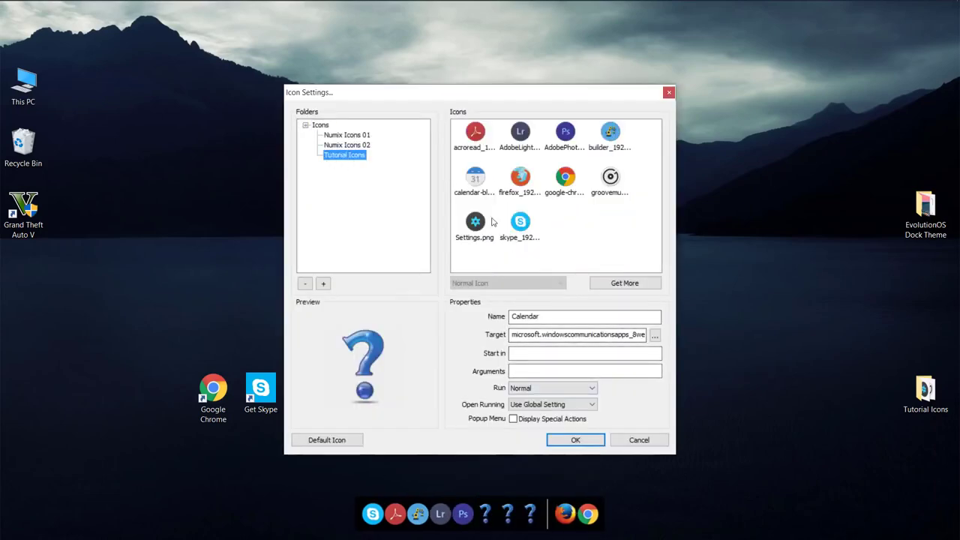
pyautogui.click(475, 178)
pyautogui.click(575, 440)
# Change the dock's Music icon to the Groove Music image from the Tutorial Icons folder.
pyautogui.rightClick(508, 516)
pyautogui.click(525, 398)
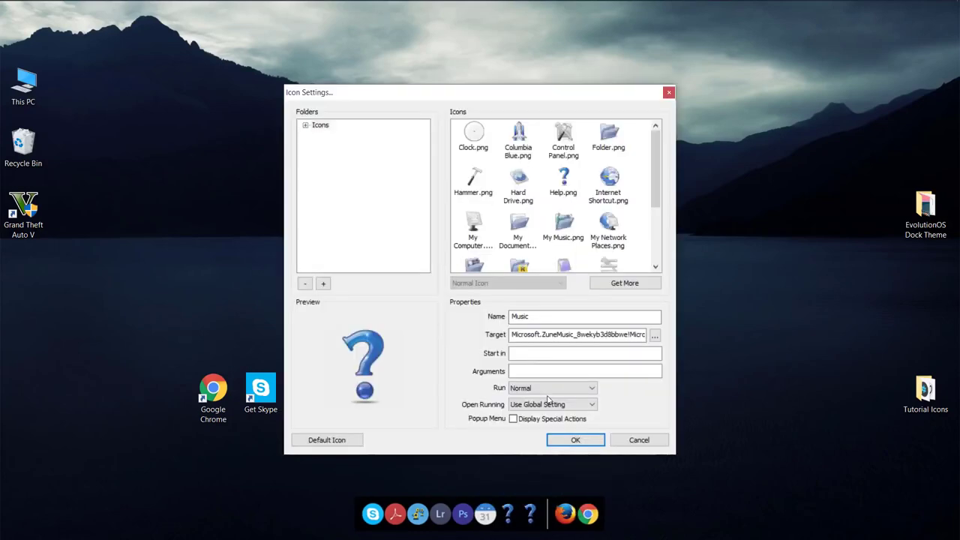
pyautogui.doubleClick(319, 126)
pyautogui.click(344, 155)
pyautogui.click(609, 180)
pyautogui.click(575, 440)
# Change the dock's Settings icon to Settings.png from the Tutorial Icons folder.
pyautogui.rightClick(531, 516)
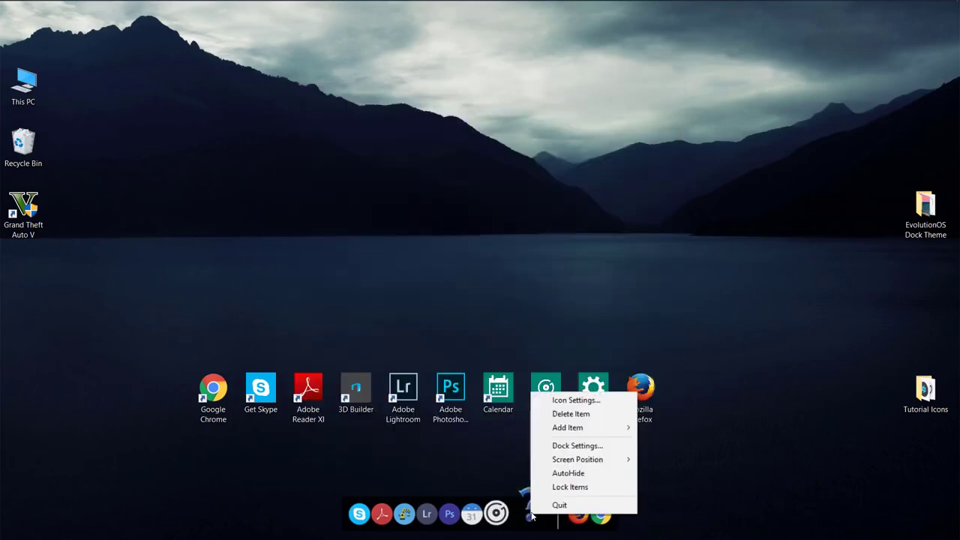
pyautogui.click(566, 398)
pyautogui.doubleClick(319, 126)
pyautogui.click(344, 155)
pyautogui.click(473, 223)
pyautogui.click(576, 440)
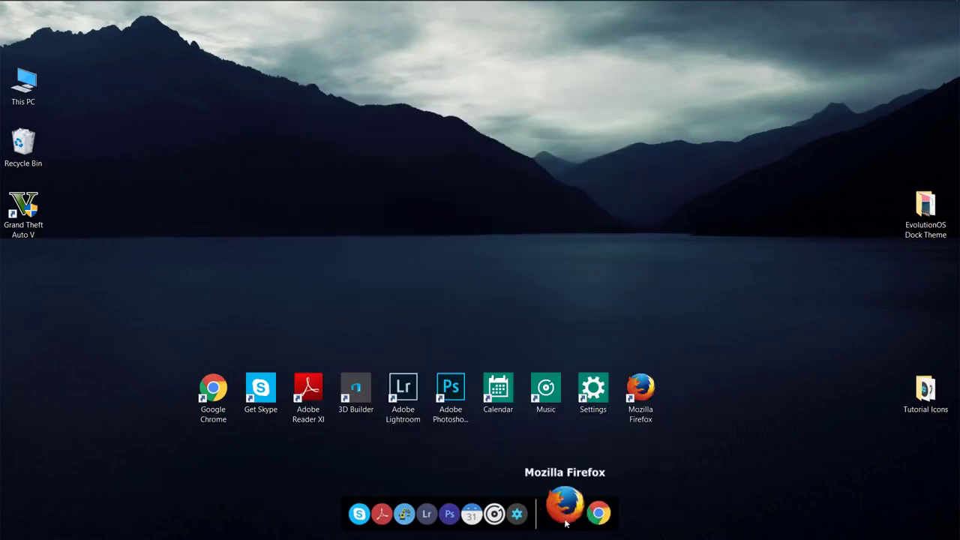
# Change the dock's Mozilla Firefox icon to the firefox_192x192.png image from the Tutorial Icons folder.
pyautogui.rightClick(564, 511)
pyautogui.click(610, 406)
pyautogui.doubleClick(319, 125)
pyautogui.click(345, 154)
pyautogui.click(518, 193)
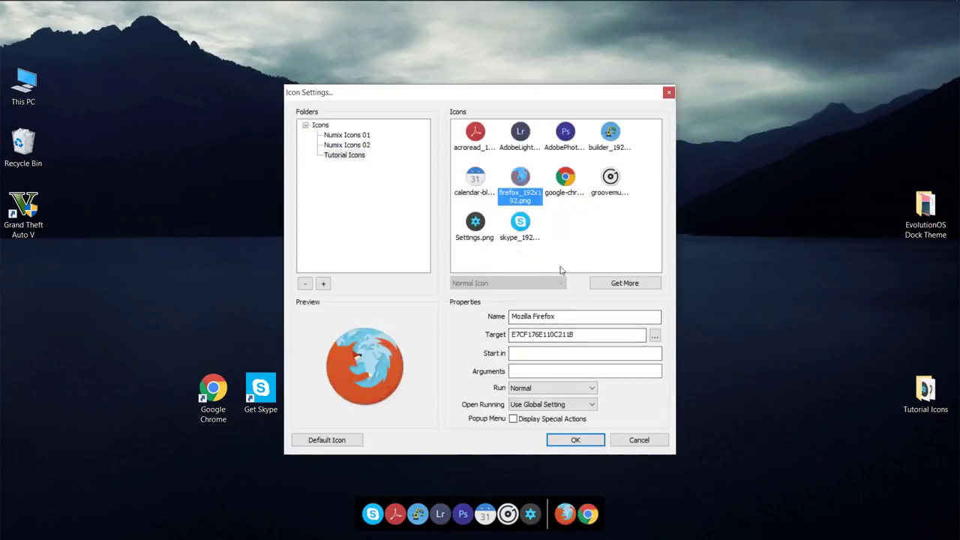
pyautogui.click(576, 440)
# Change the dock's Google Chrome icon to the Chrome image from the Tutorial Icons folder.
pyautogui.rightClick(588, 510)
pyautogui.click(500, 328)
pyautogui.doubleClick(319, 125)
pyautogui.click(344, 155)
pyautogui.click(565, 180)
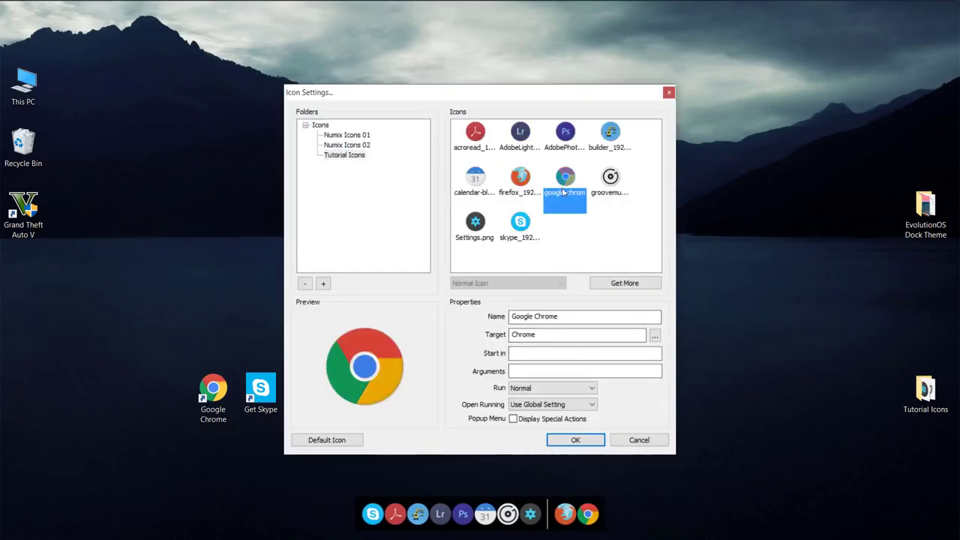
pyautogui.click(575, 439)
# Increase the size of the dock's icons slightly in the dock settings and apply the change.
pyautogui.rightClick(531, 514)
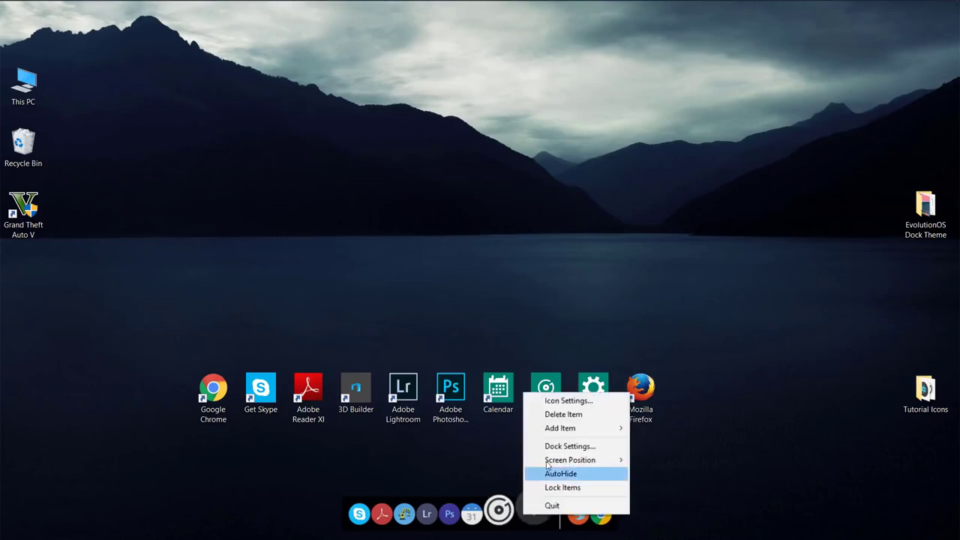
pyautogui.click(568, 446)
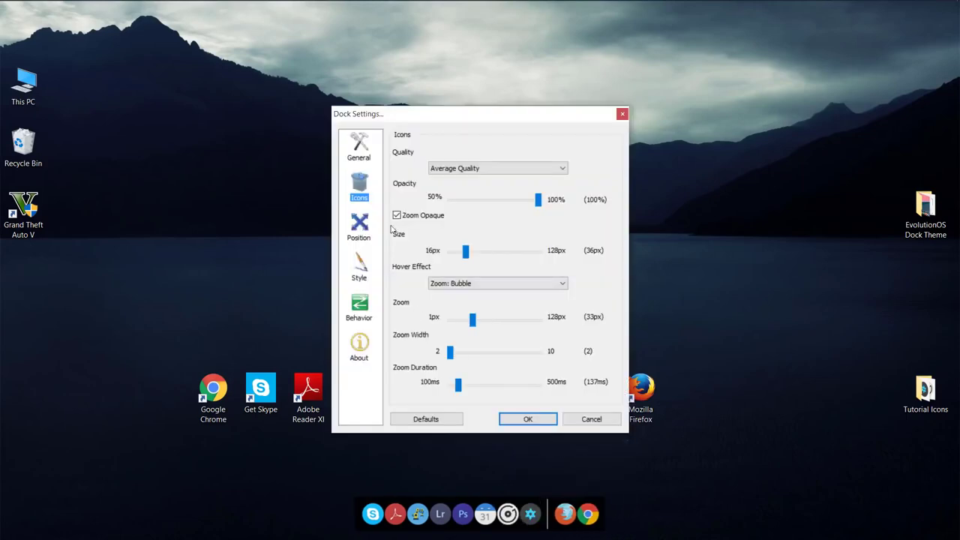
pyautogui.moveTo(465, 253); pyautogui.dragTo(477, 256)
pyautogui.click(527, 419)
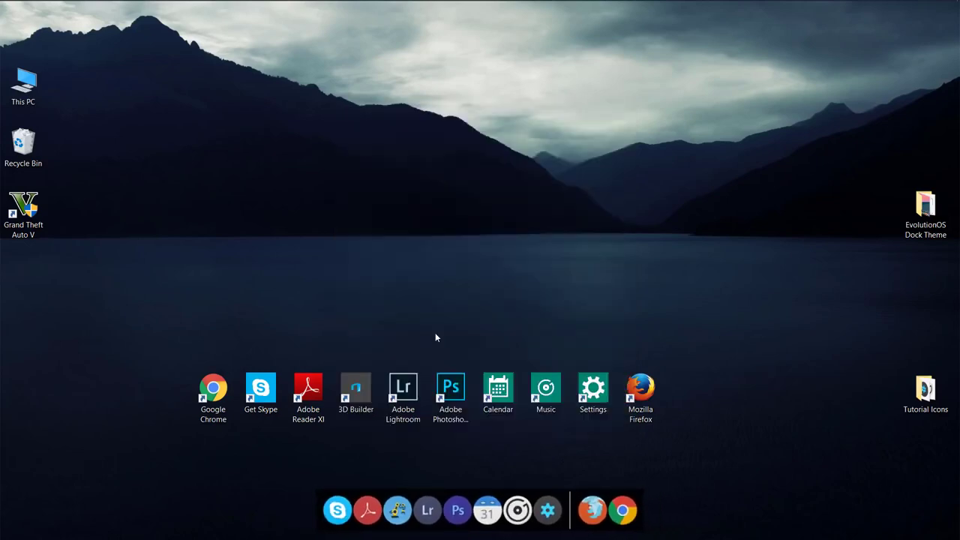
# Hide all desktop icons so that only the dock remains on the wallpaper.
pyautogui.rightClick(417, 310)
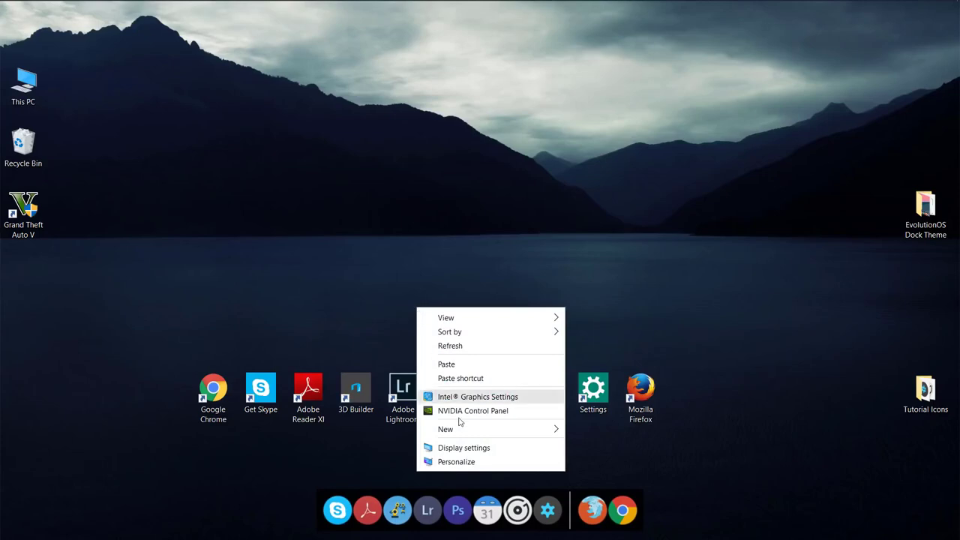
pyautogui.moveTo(474, 323)
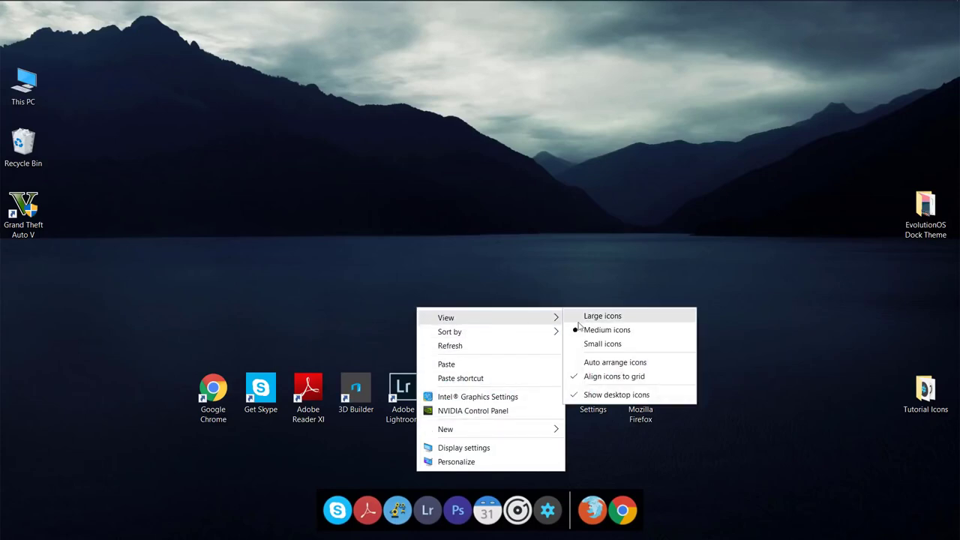
pyautogui.click(598, 395)
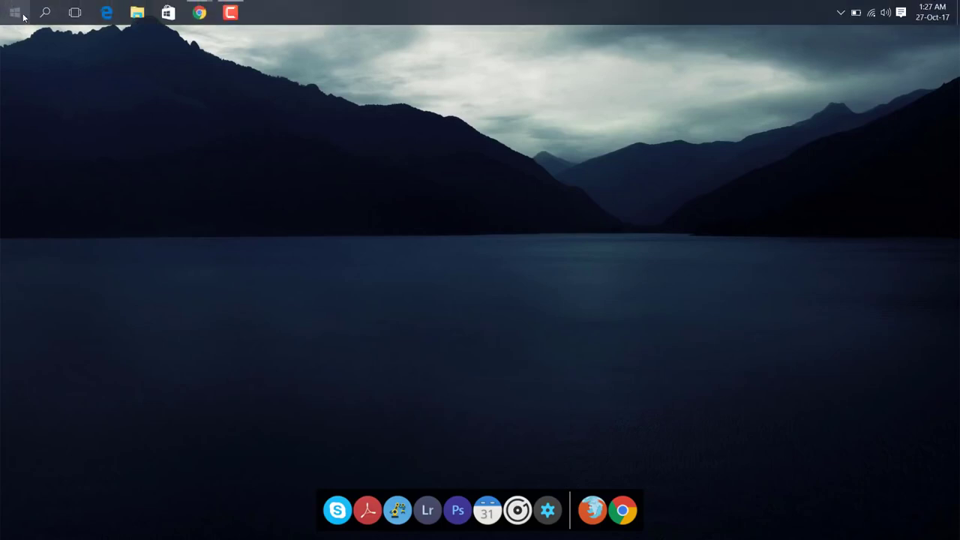
# Search Windows for Rainmeter, launch it, and open its skin management window from the system tray.
pyautogui.click(45, 12)
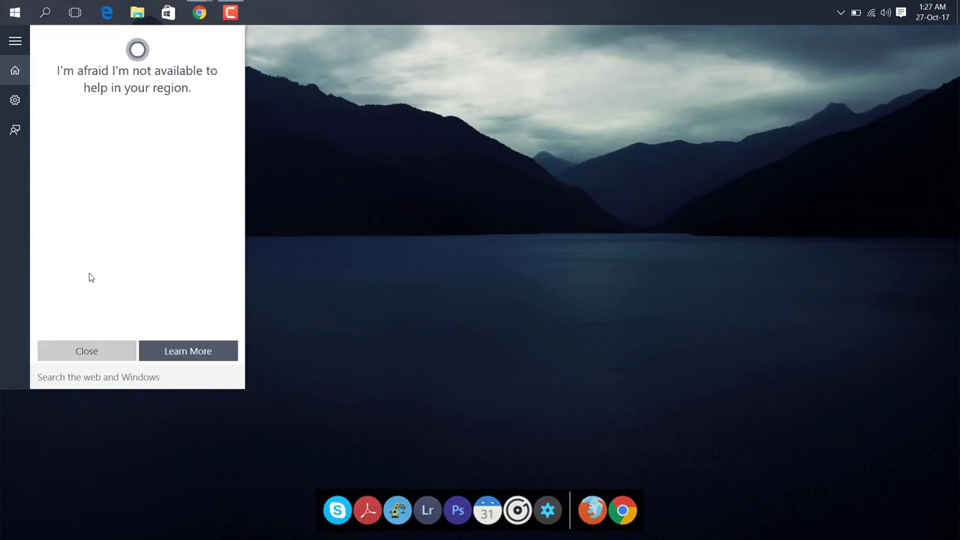
pyautogui.write('rainmet')
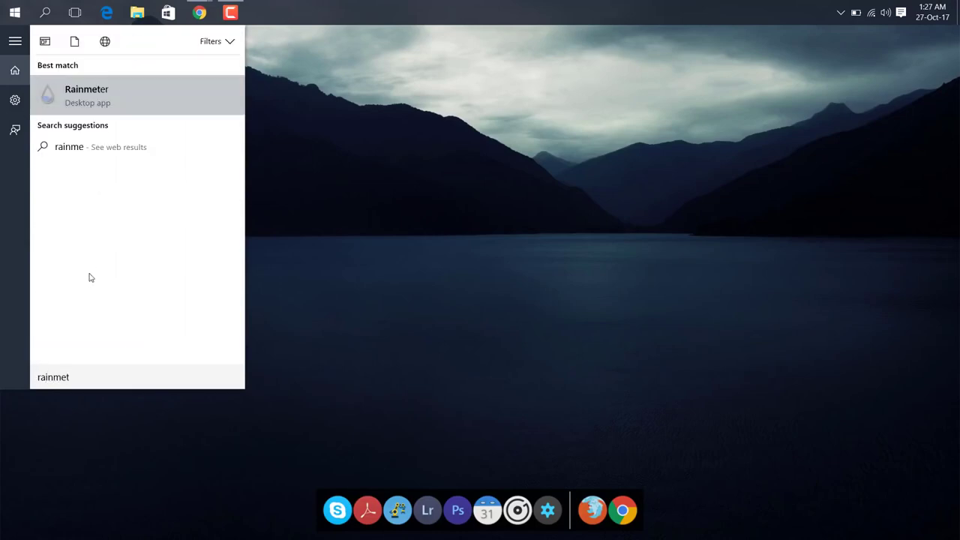
pyautogui.press('Return')
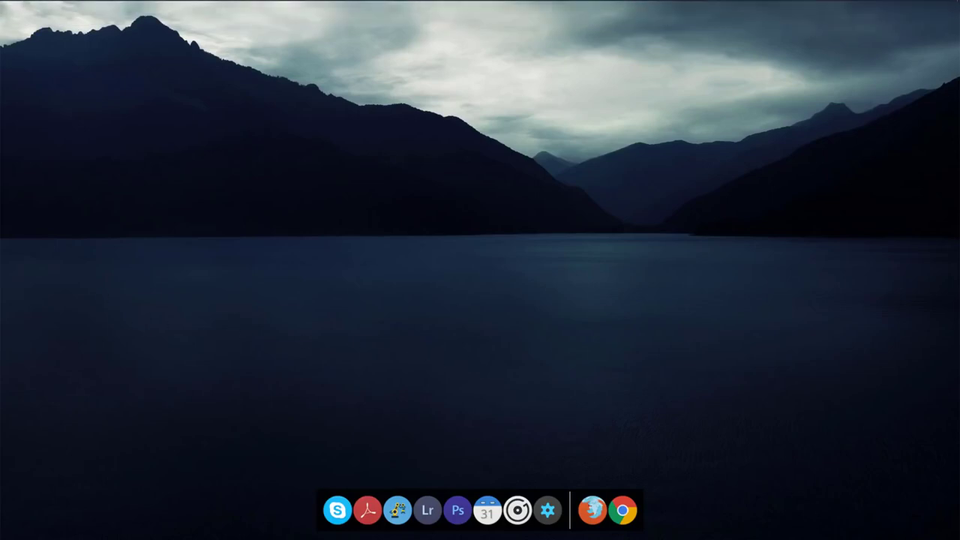
pyautogui.click(842, 14)
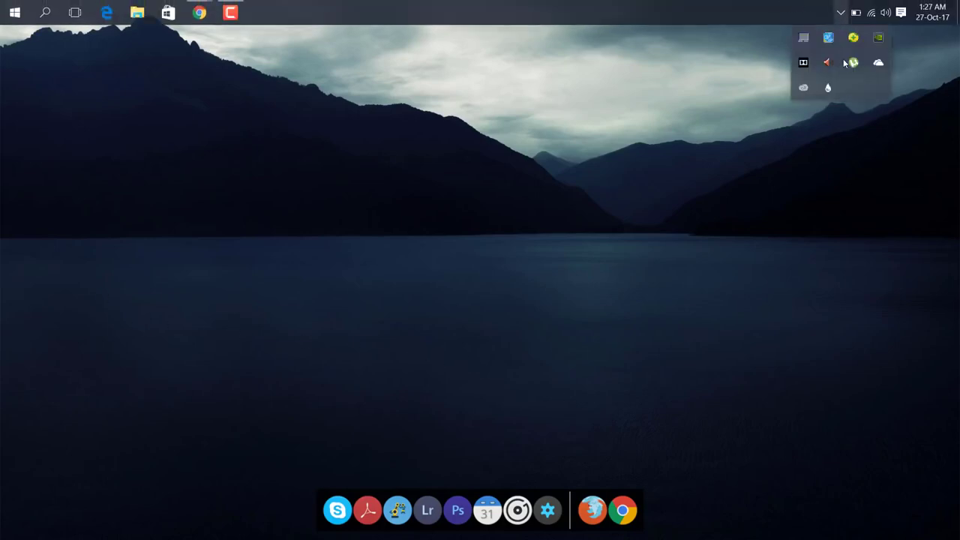
pyautogui.click(831, 88)
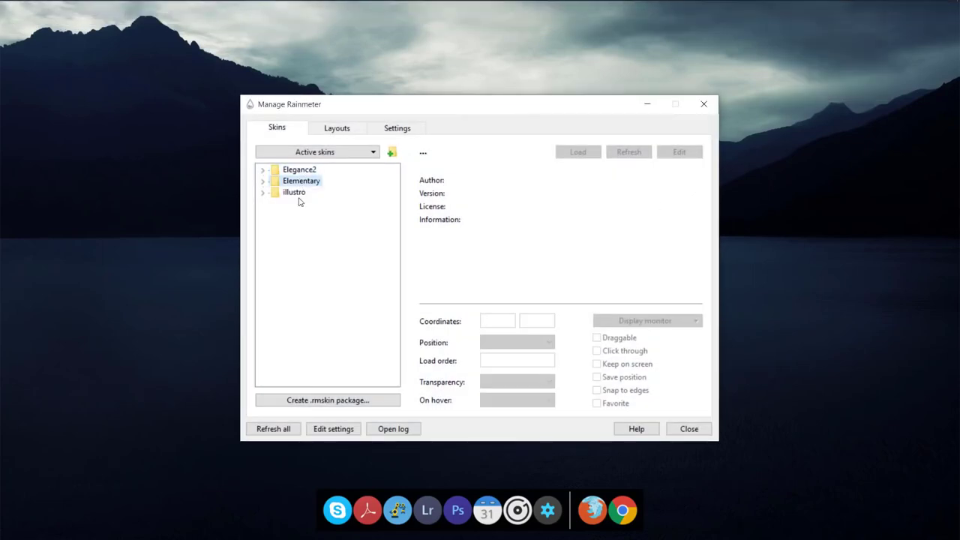
# Load the Elegance2 Clock_vert1.ini skin and move the clock down the desktop's left edge to coordinates 0, 74.
pyautogui.click(295, 193)
pyautogui.doubleClick(295, 172)
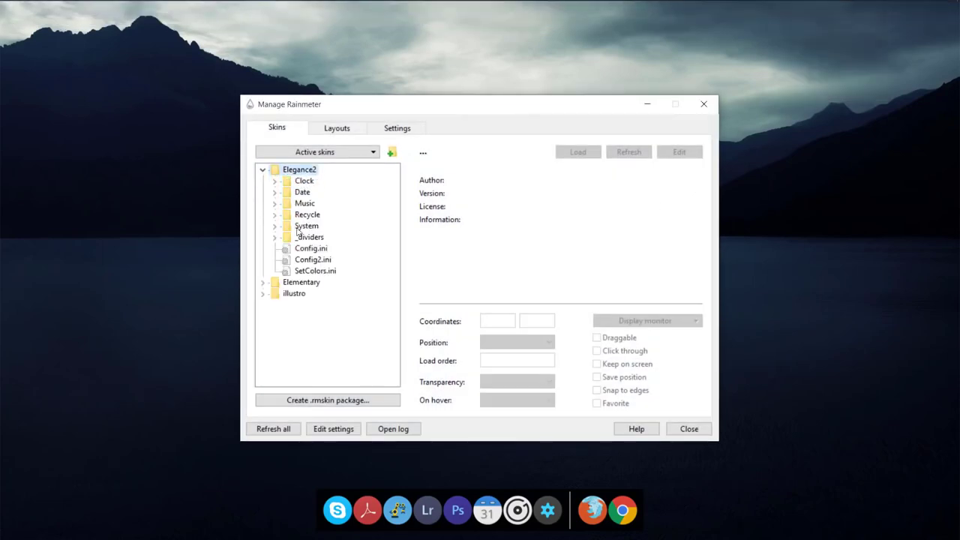
pyautogui.doubleClick(303, 182)
pyautogui.click(322, 203)
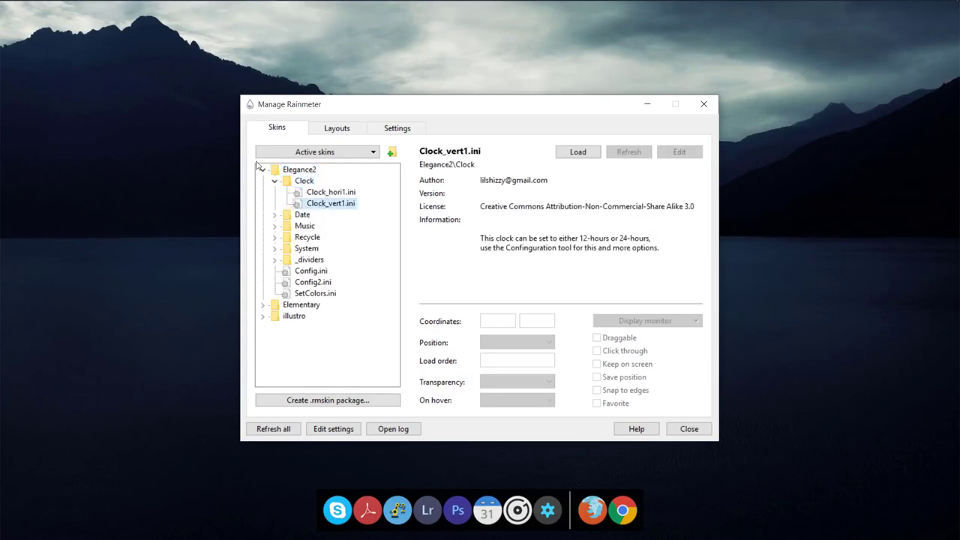
pyautogui.click(330, 192)
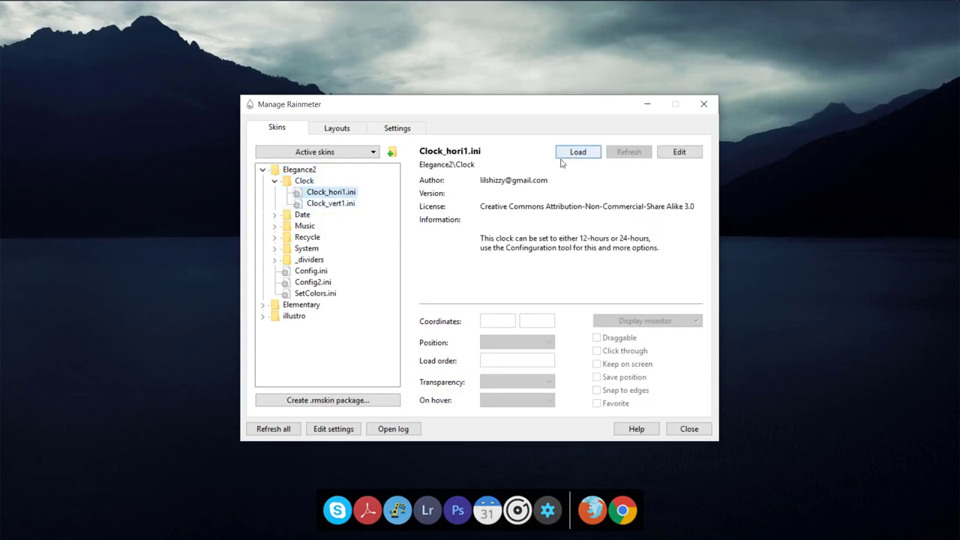
pyautogui.click(347, 204)
pyautogui.click(593, 152)
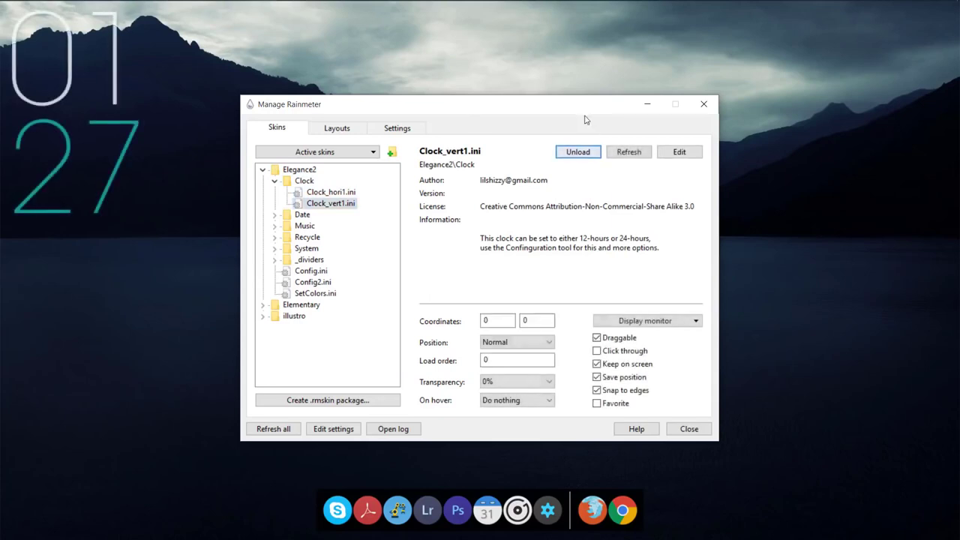
pyautogui.moveTo(137, 136); pyautogui.dragTo(142, 192)
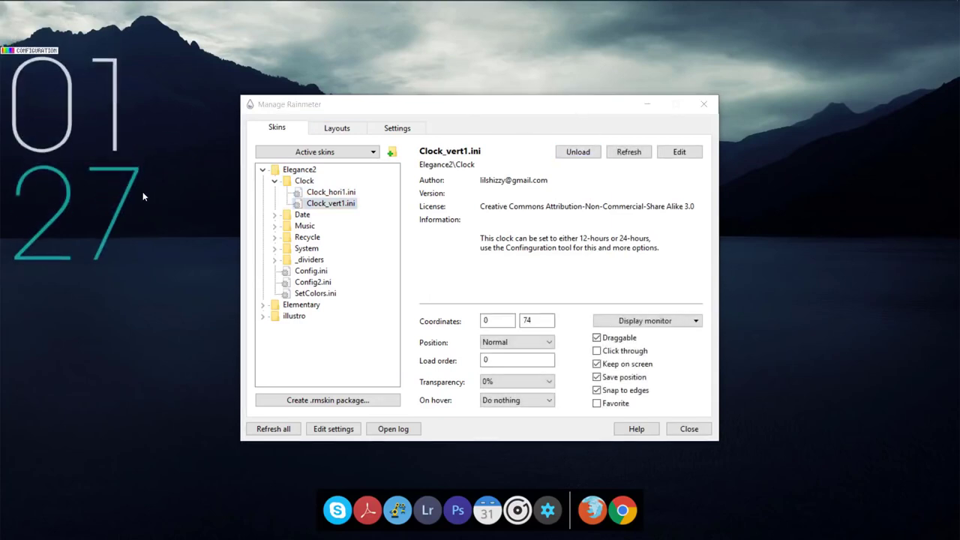
# Try the Elegance2 Date_vert1.ini skin beside the clock and unload it again.
pyautogui.click(300, 214)
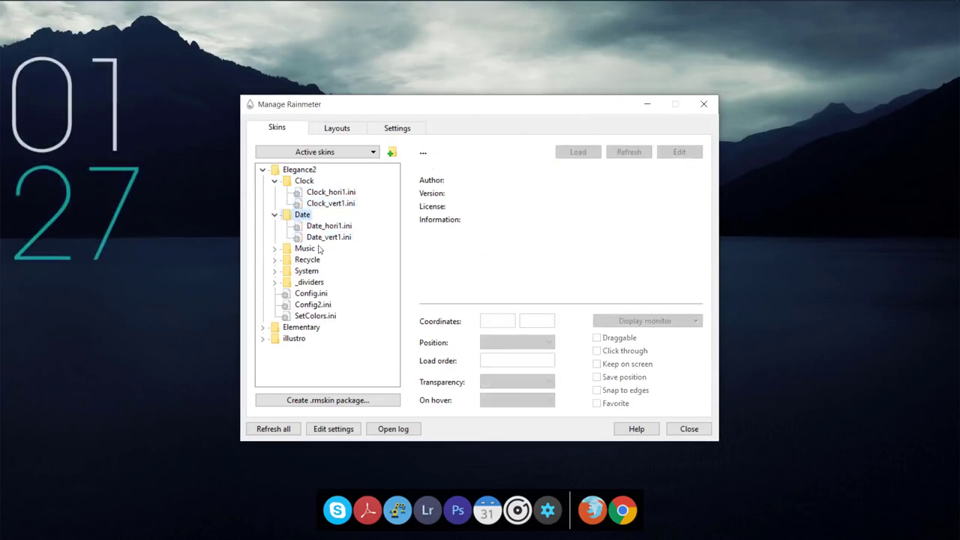
pyautogui.click(327, 238)
pyautogui.click(578, 153)
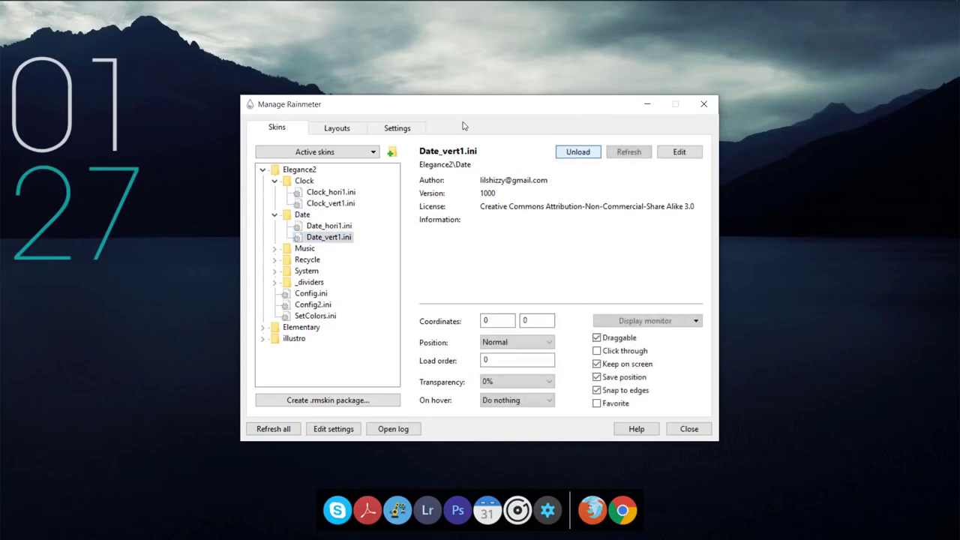
pyautogui.moveTo(80, 16); pyautogui.dragTo(234, 39)
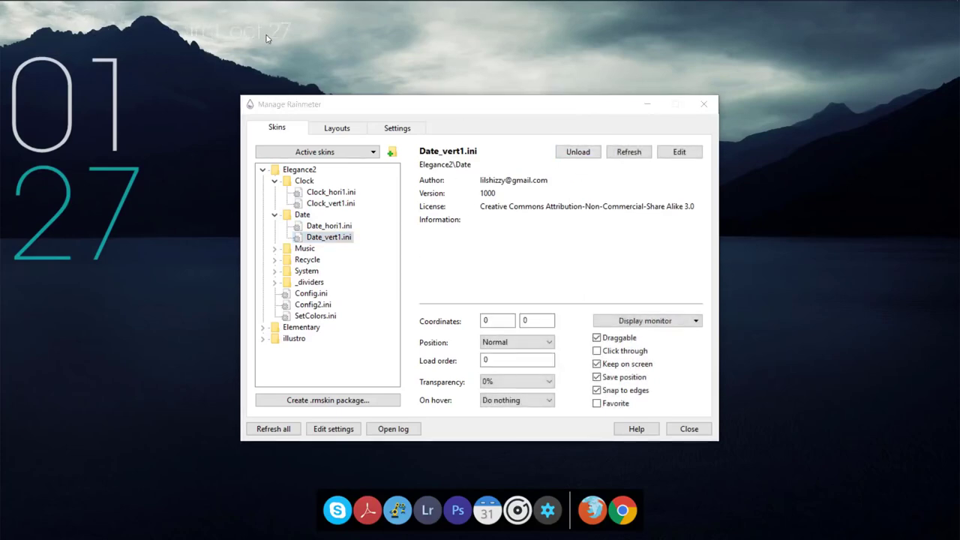
pyautogui.click(578, 154)
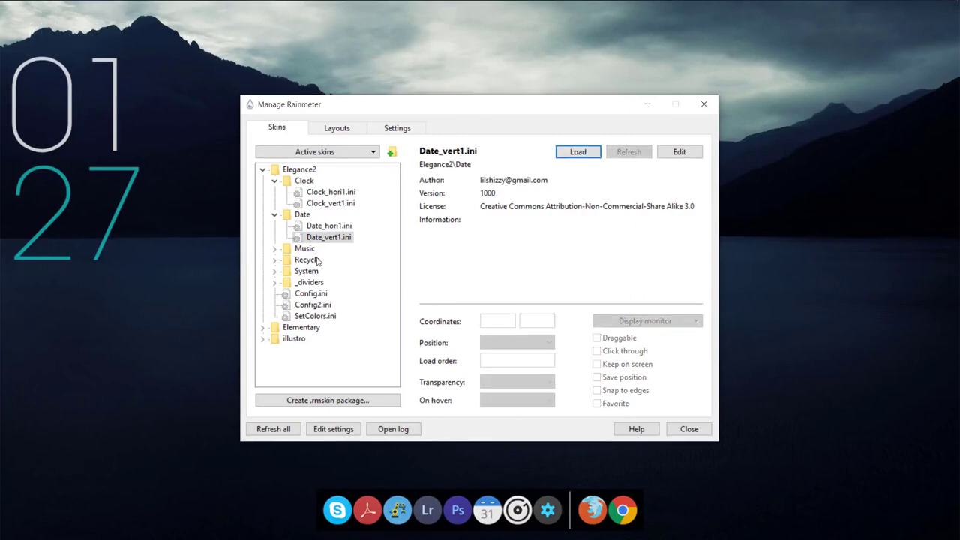
# Load the Elementary date-wmd.ini skin and place it on the desktop's right side at coordinates 1128, 209.
pyautogui.doubleClick(298, 327)
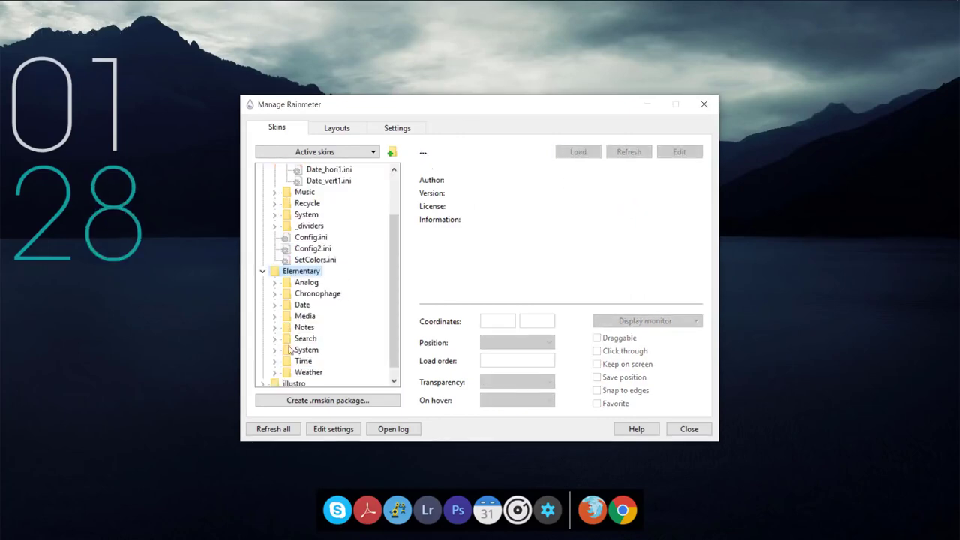
pyautogui.doubleClick(302, 305)
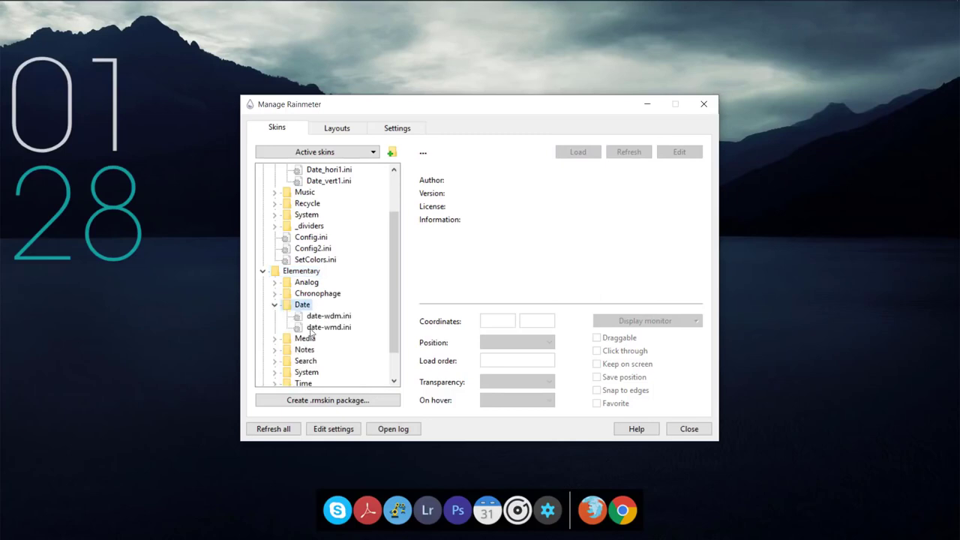
pyautogui.doubleClick(329, 327)
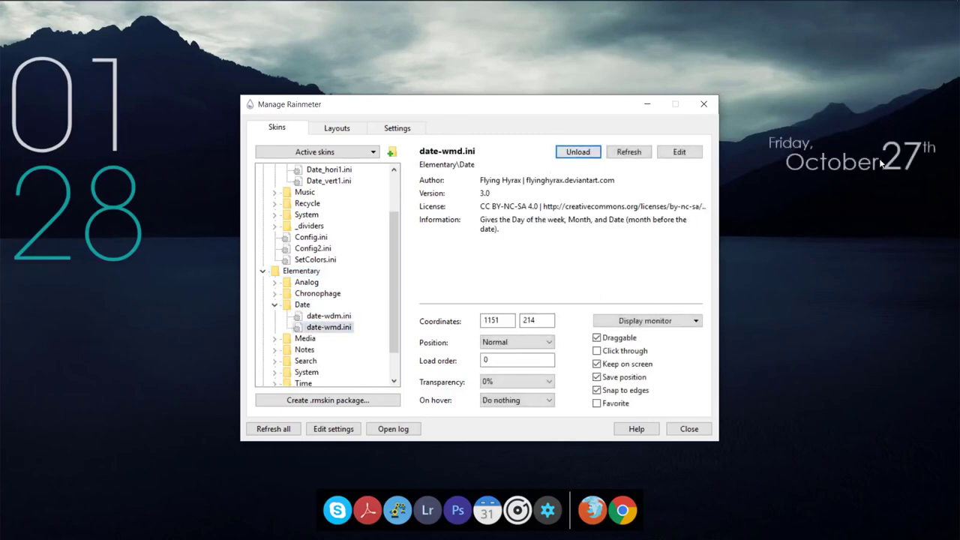
pyautogui.moveTo(879, 158); pyautogui.dragTo(862, 154)
# Load the Elementary system-v.ini skin and place it directly below the date at coordinates 1232, 278.
pyautogui.scroll(-1, 334, 359)
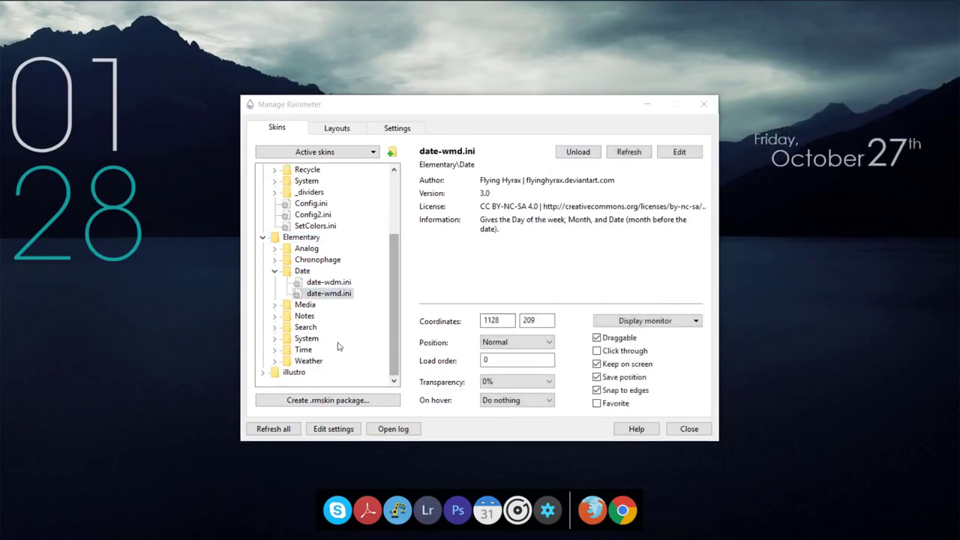
pyautogui.doubleClick(307, 339)
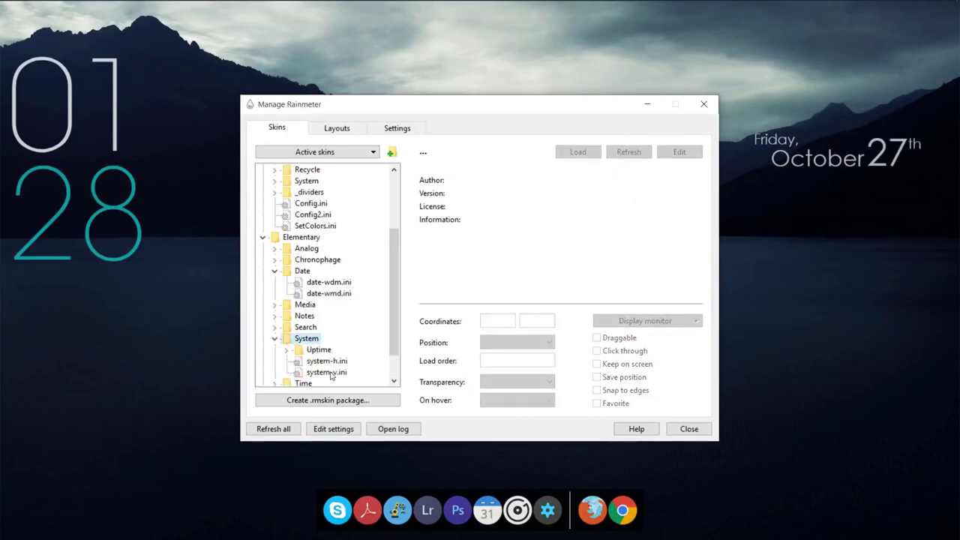
pyautogui.click(327, 372)
pyautogui.click(578, 152)
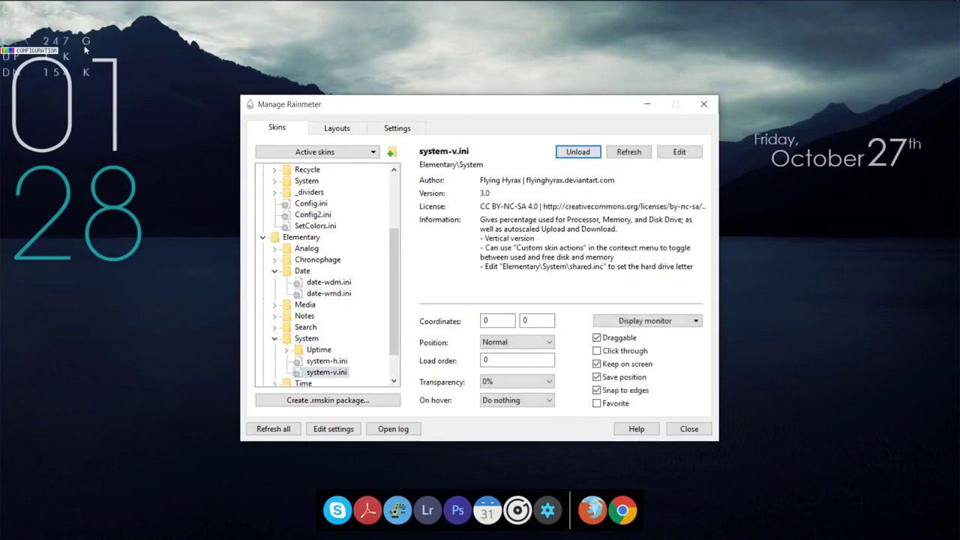
pyautogui.moveTo(84, 45); pyautogui.dragTo(842, 218)
pyautogui.scroll(-1, 324, 355)
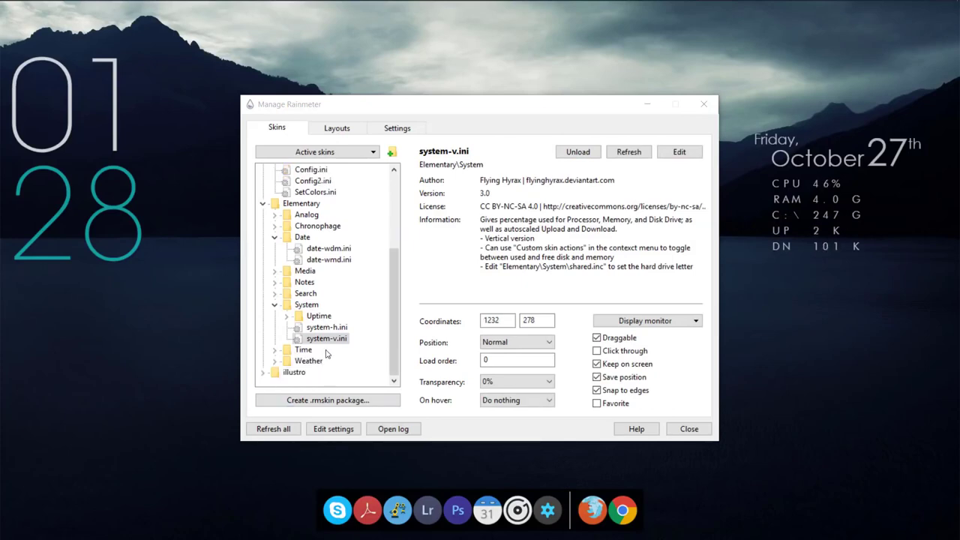
pyautogui.doubleClick(306, 351)
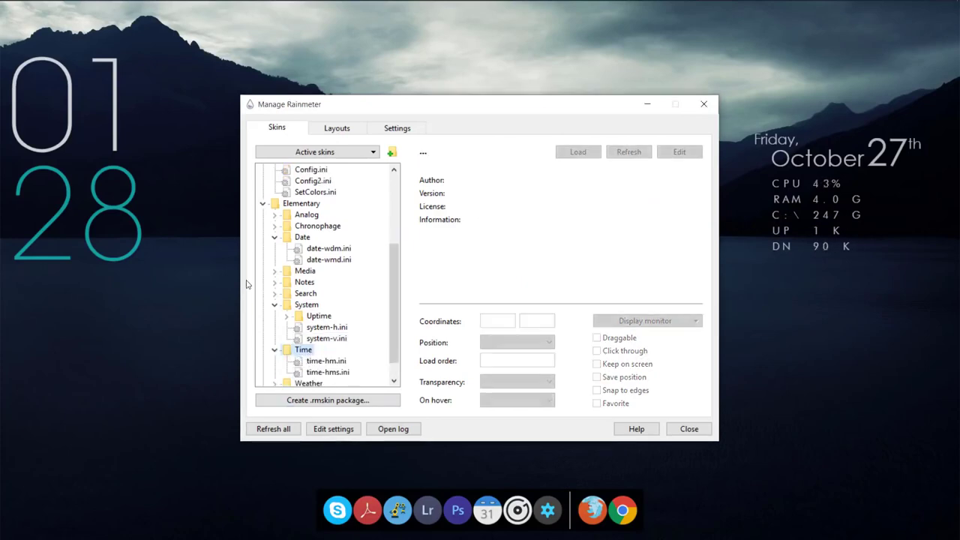
pyautogui.press('Left')
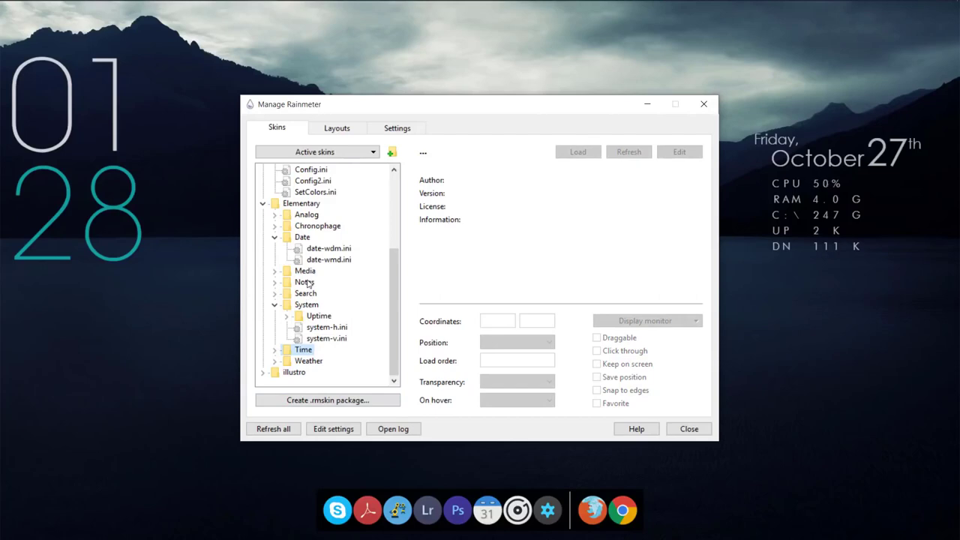
pyautogui.press('m')
pyautogui.press('Right')
pyautogui.doubleClick(305, 272)
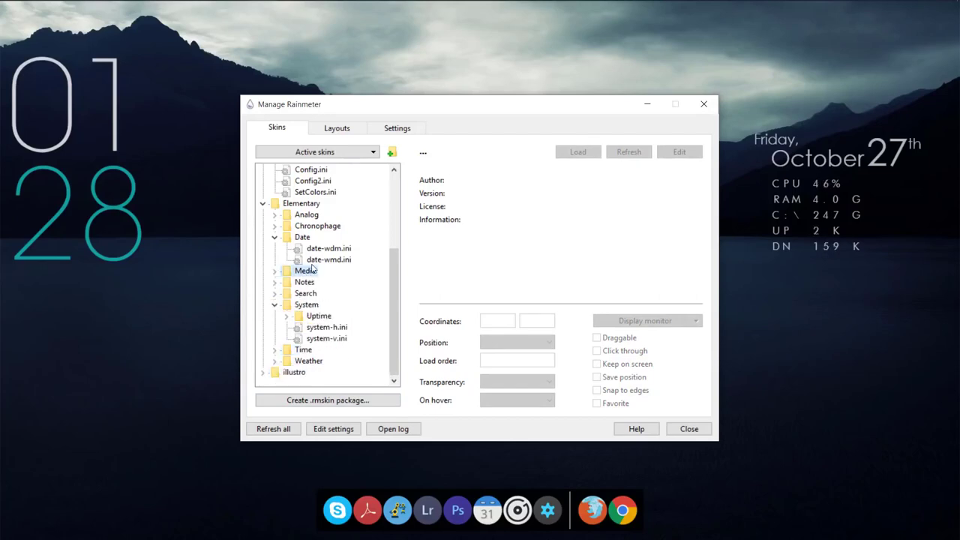
# Try the Elementary date-wdm.ini skin for the date and switch back to date-wmd.ini.
pyautogui.click(319, 260)
pyautogui.click(322, 250)
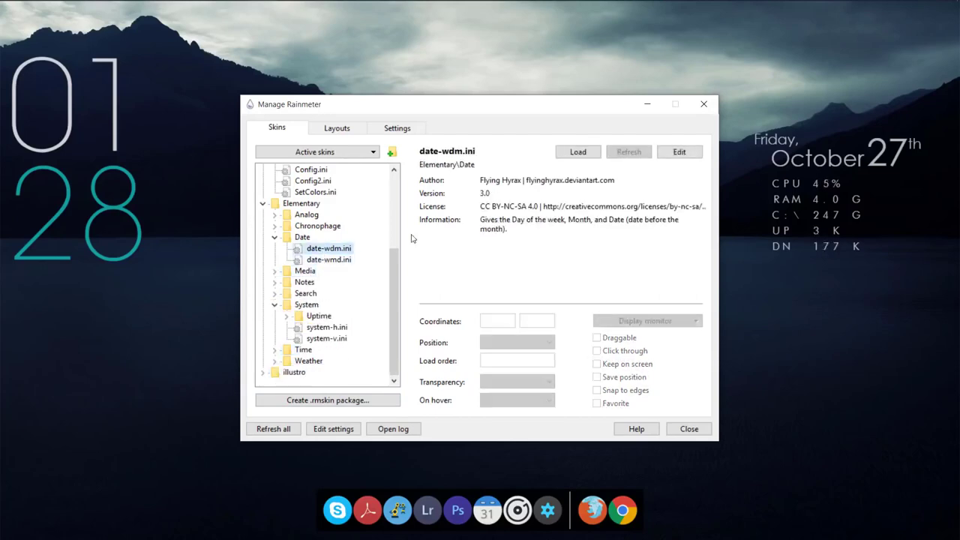
pyautogui.click(573, 153)
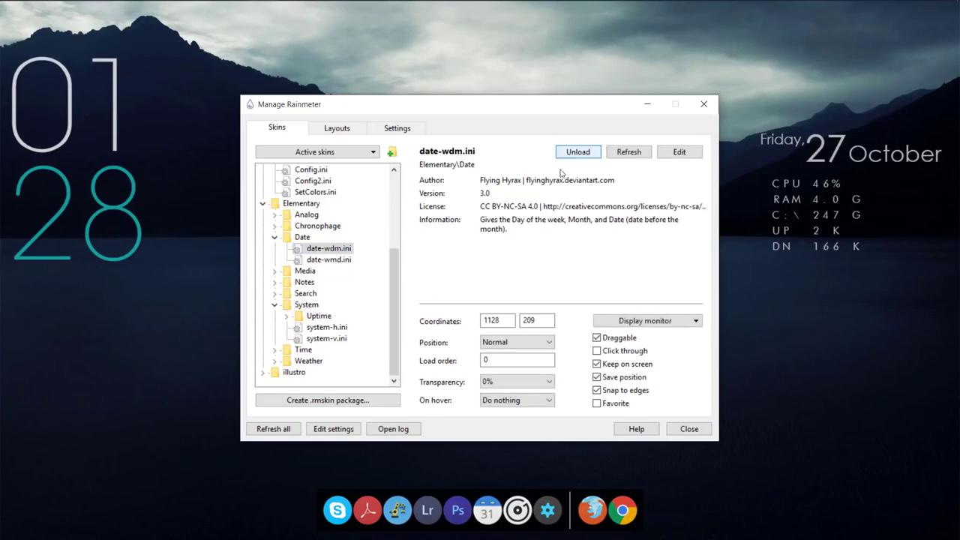
pyautogui.click(327, 261)
pyautogui.press('Return')
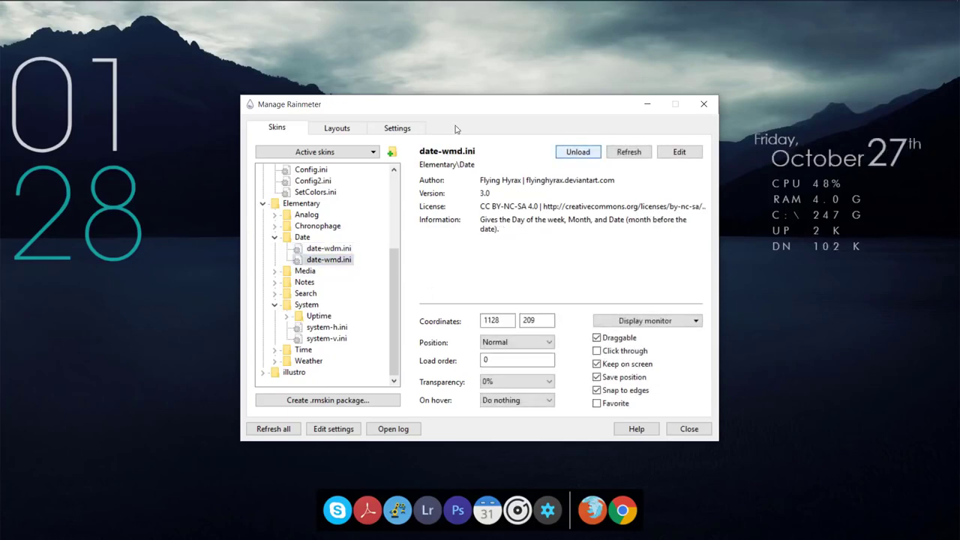
# Load the Elementary weather.ini skin and place it below the system readings at coordinates 1138, 464.
pyautogui.click(305, 284)
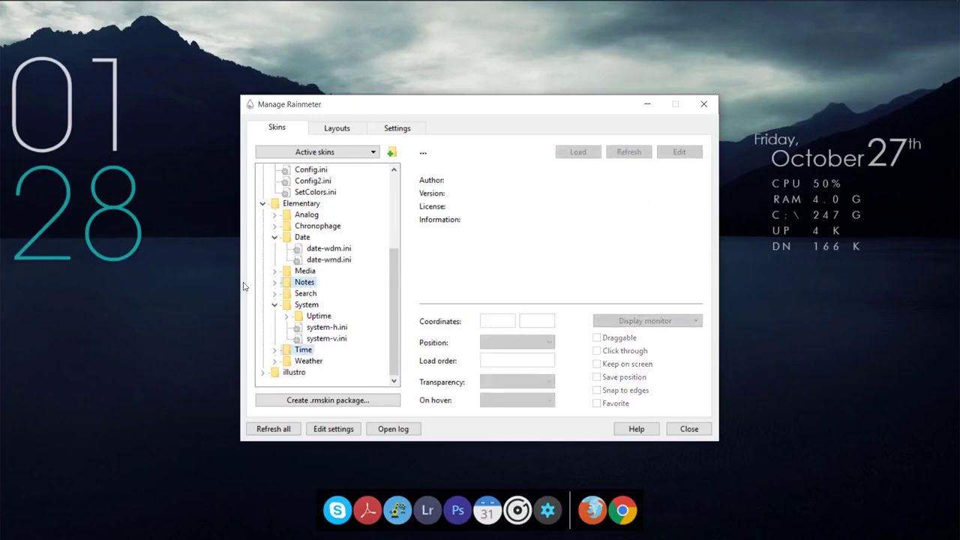
pyautogui.doubleClick(303, 350)
pyautogui.doubleClick(308, 362)
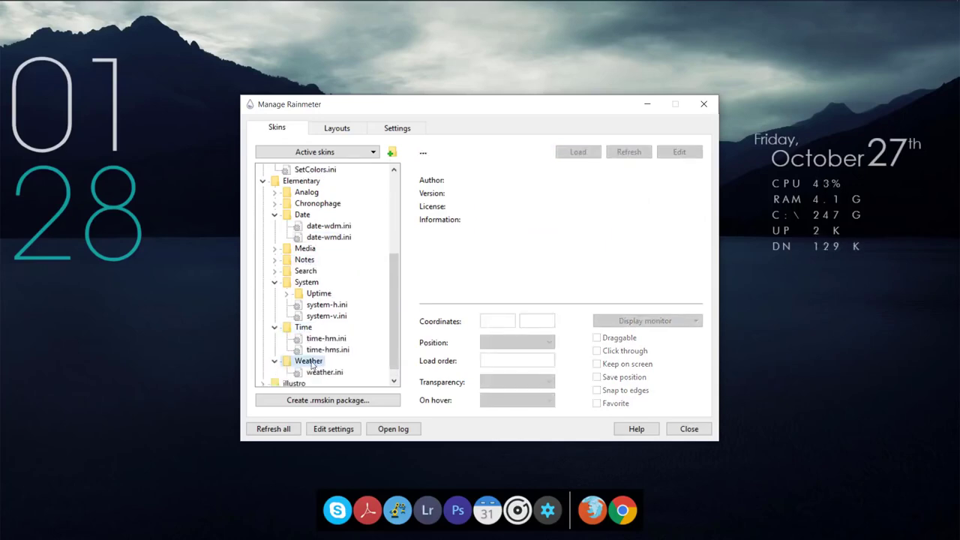
pyautogui.click(324, 372)
pyautogui.click(578, 151)
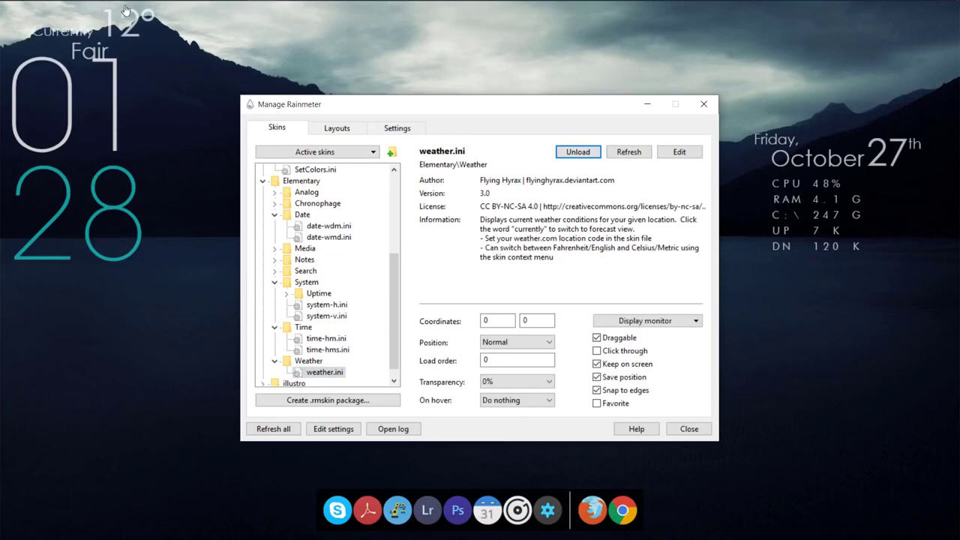
pyautogui.moveTo(126, 10); pyautogui.dragTo(832, 300)
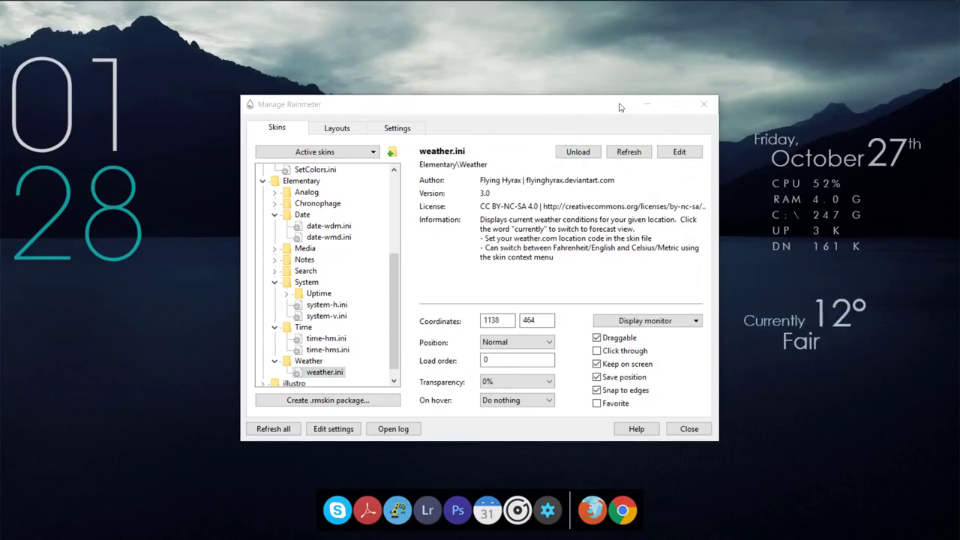
# Minimize the Rainmeter manager and rearrange the skins with the clock at the desktop's top center and date and weather side by side beneath it.
pyautogui.click(648, 104)
pyautogui.moveTo(96, 155); pyautogui.dragTo(501, 148)
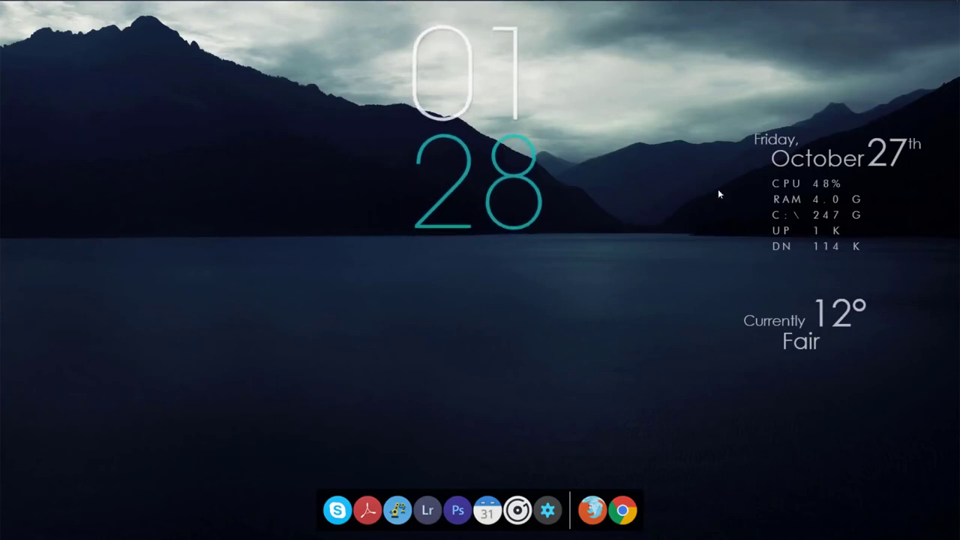
pyautogui.moveTo(817, 158); pyautogui.dragTo(387, 278)
pyautogui.moveTo(786, 330); pyautogui.dragTo(530, 264)
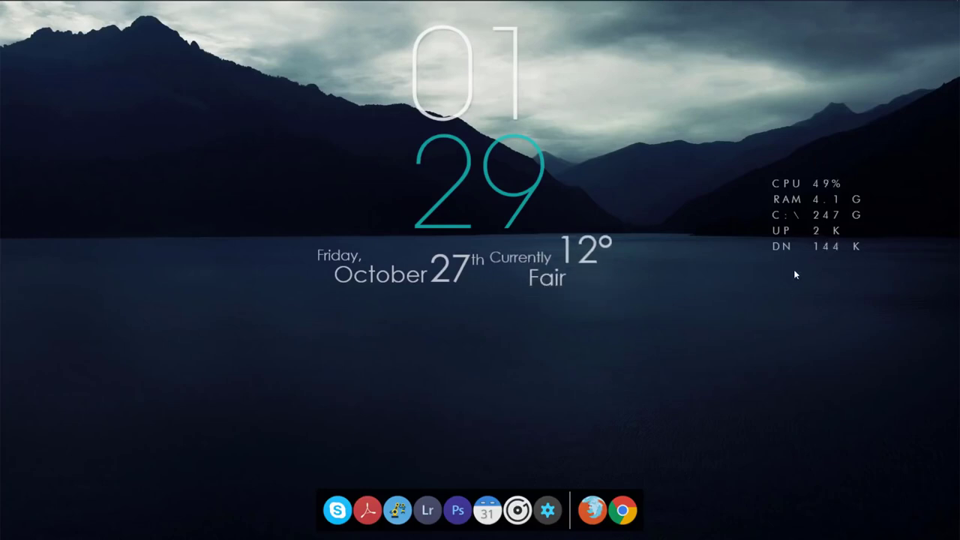
# Try the Elementary system skin closer to the weather skin and unload it from the desktop.
pyautogui.moveTo(796, 275); pyautogui.dragTo(691, 316)
pyautogui.rightClick(691, 316)
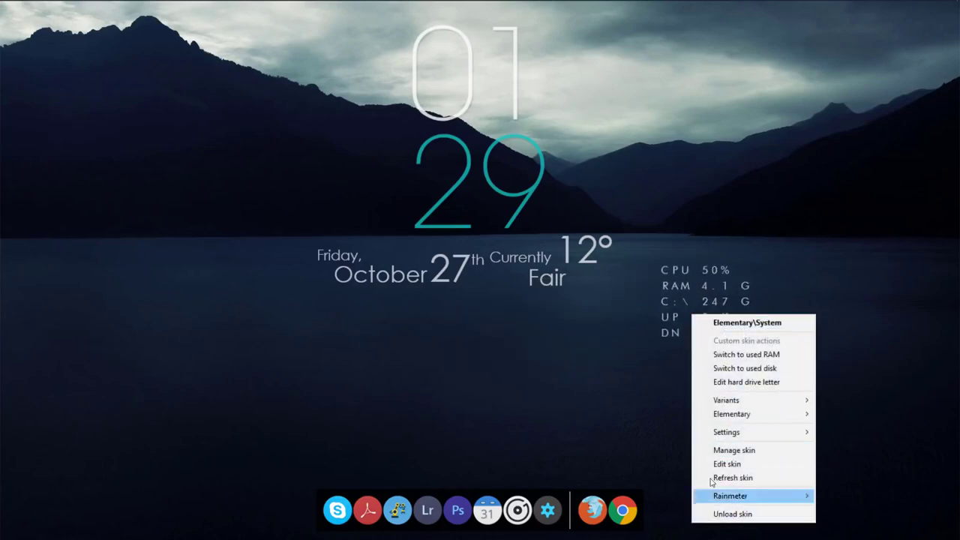
pyautogui.click(724, 515)
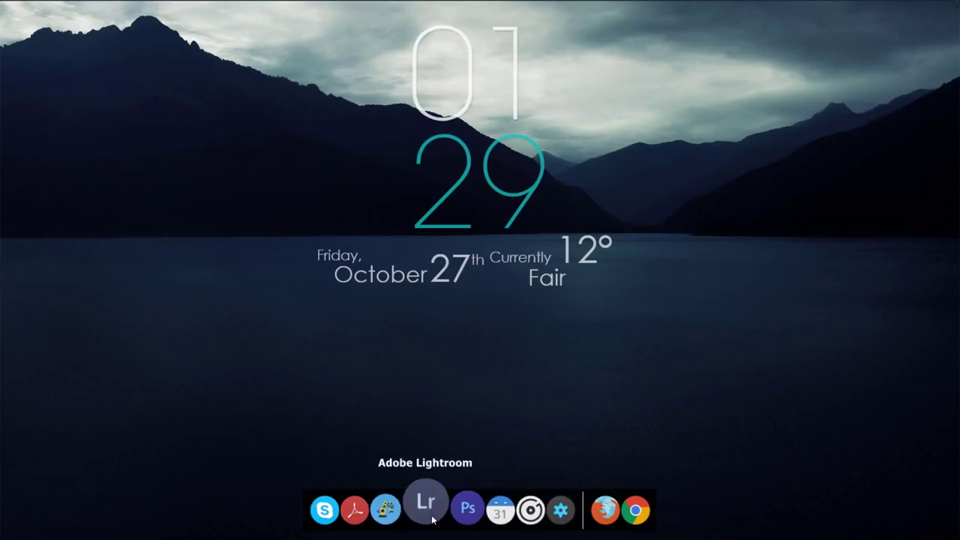
# Open the dock's settings and enable Run at Startup in the general options.
pyautogui.rightClick(459, 510)
pyautogui.click(513, 446)
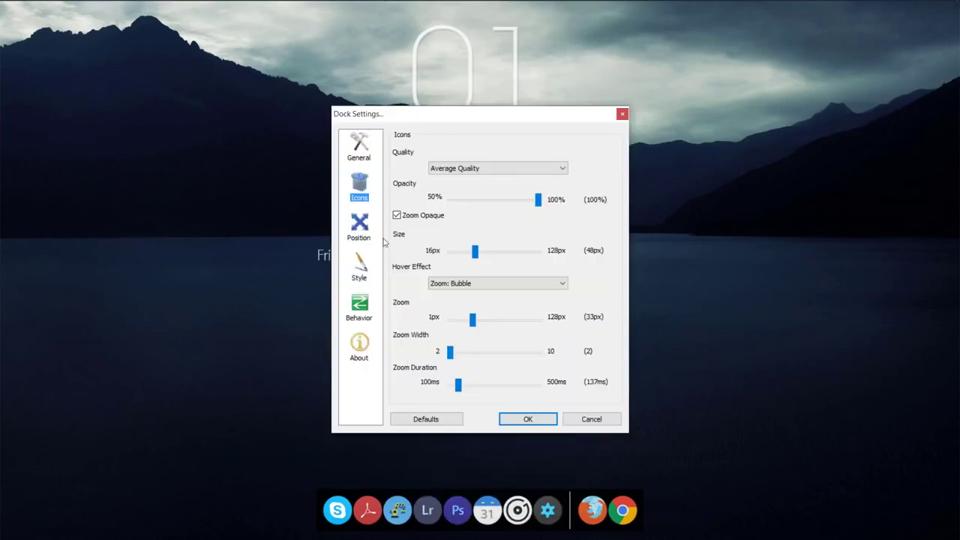
pyautogui.click(347, 150)
pyautogui.click(416, 190)
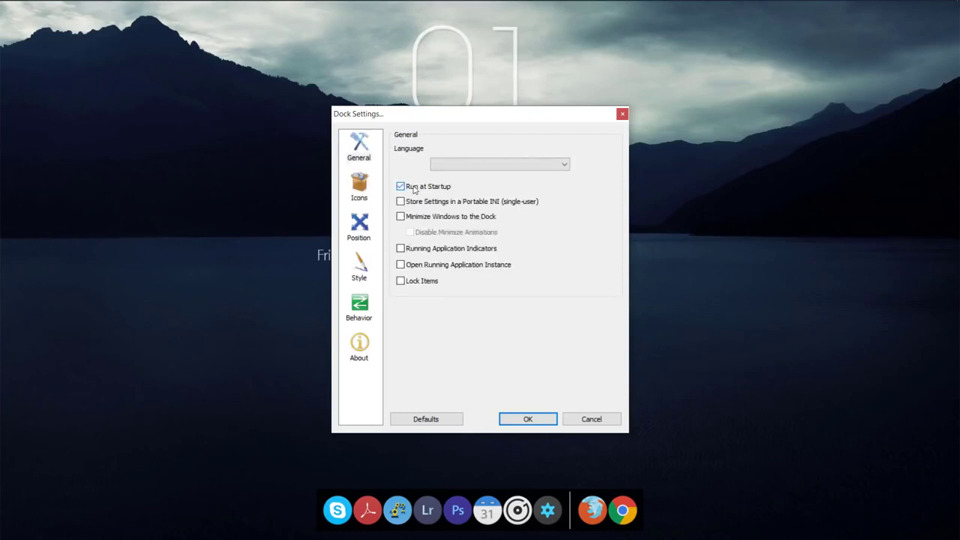
# Open the quality choices in the dock's icon settings.
pyautogui.click(363, 192)
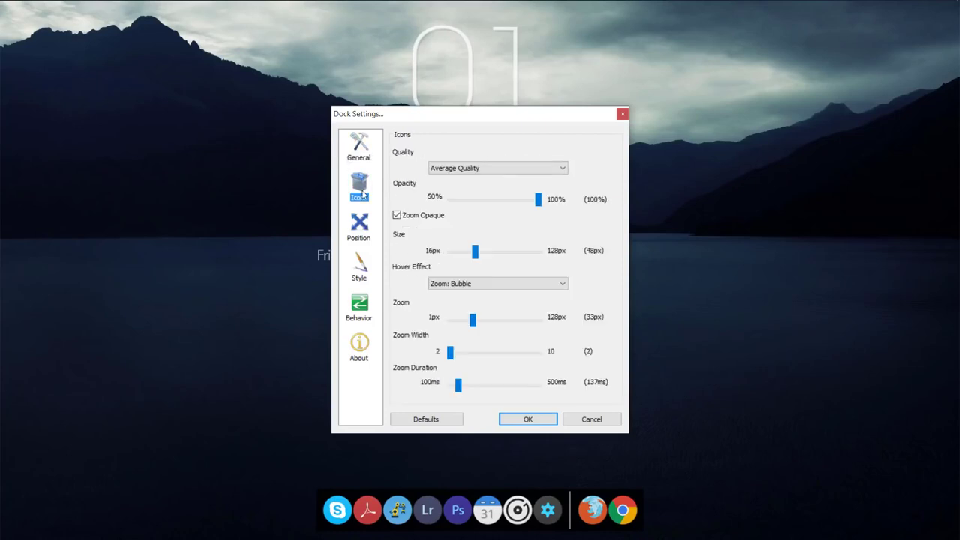
pyautogui.click(451, 169)
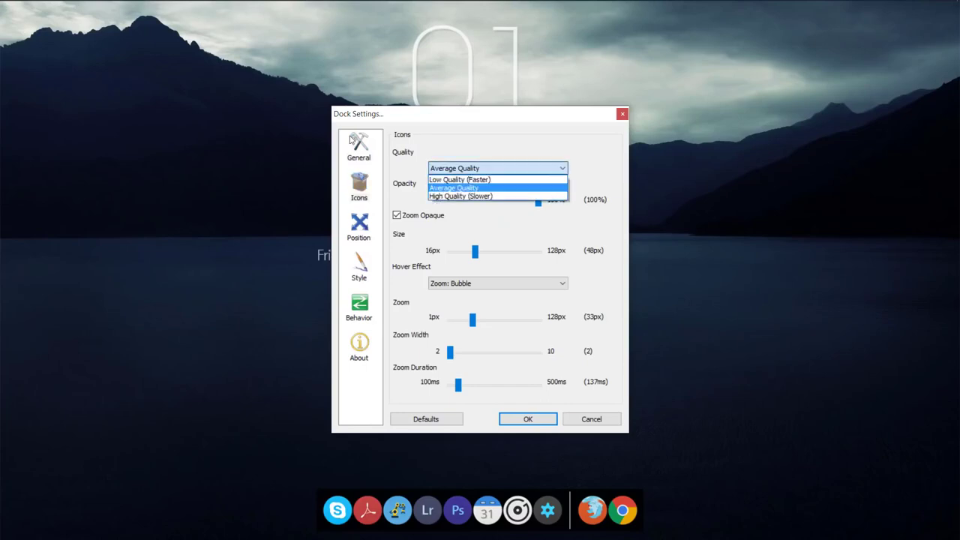
pyautogui.click(450, 168)
pyautogui.click(450, 168)
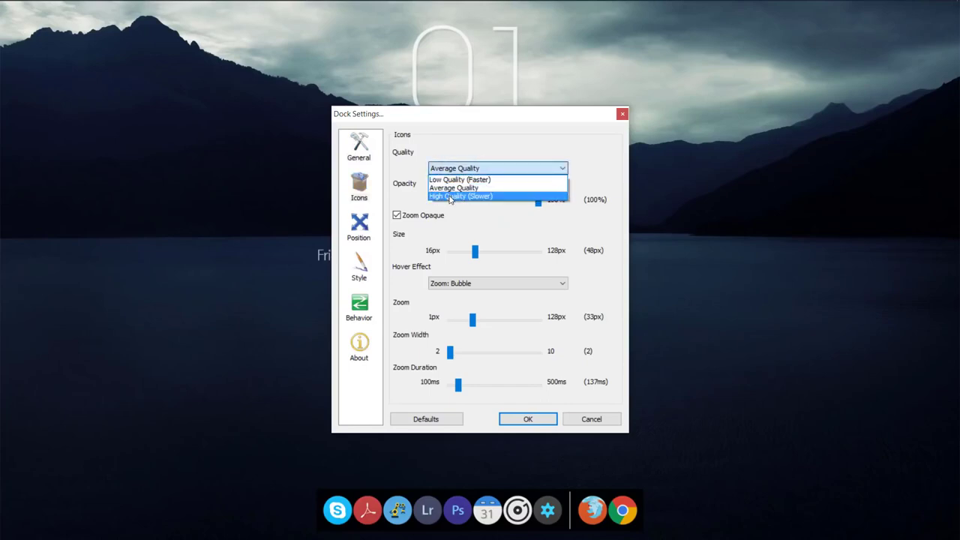